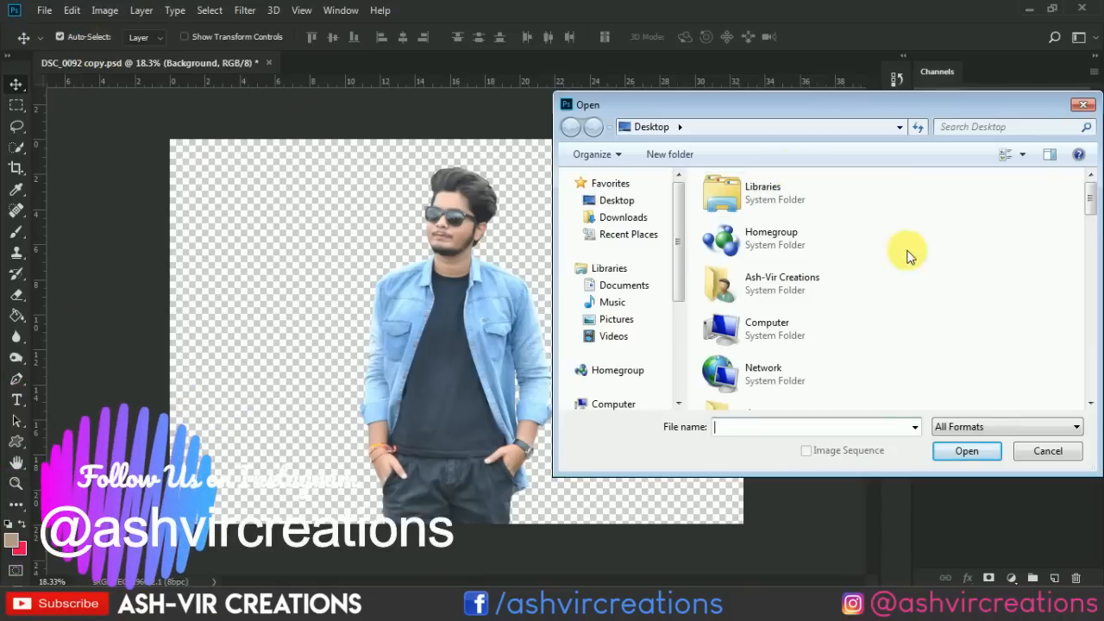
Step: Open the image maxresdefault (2) from the smoik folder
scroll(906, 252, down, 5)
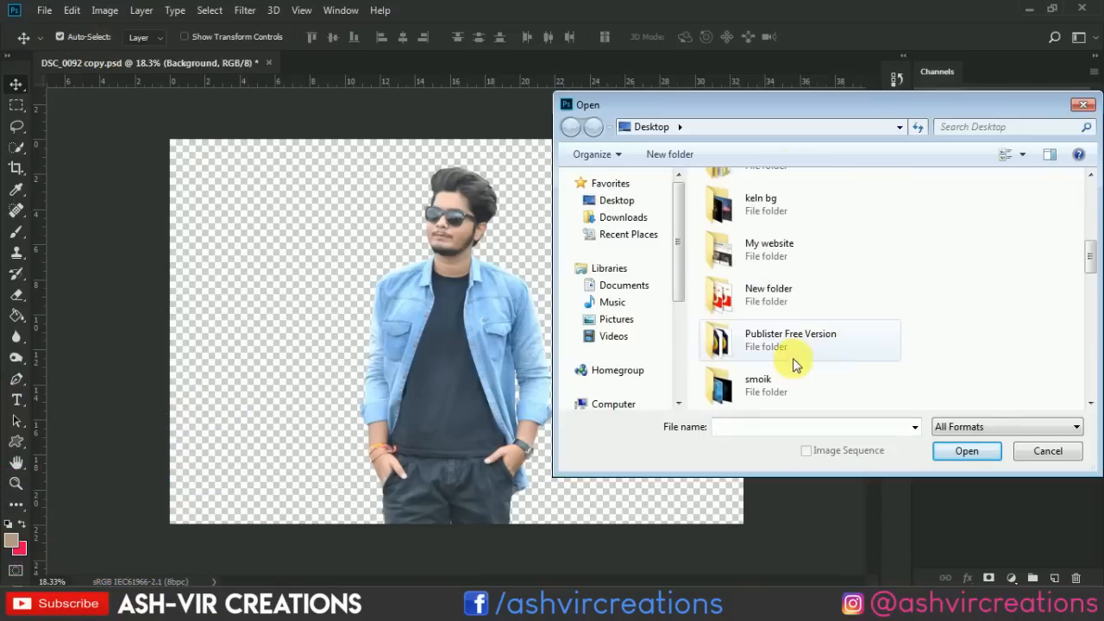
double_click(779, 380)
double_click(739, 200)
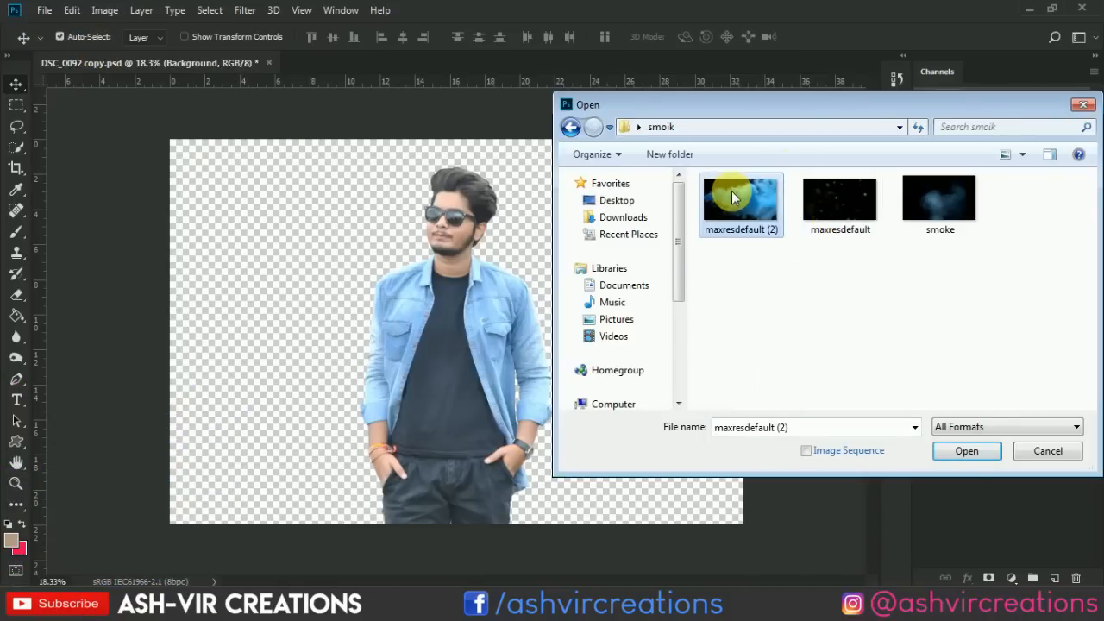
Step: Copy the whole smoke image into DSC_0092 copy.psd and place it behind the man's upper body
key(ctrl+a)
key(ctrl+c)
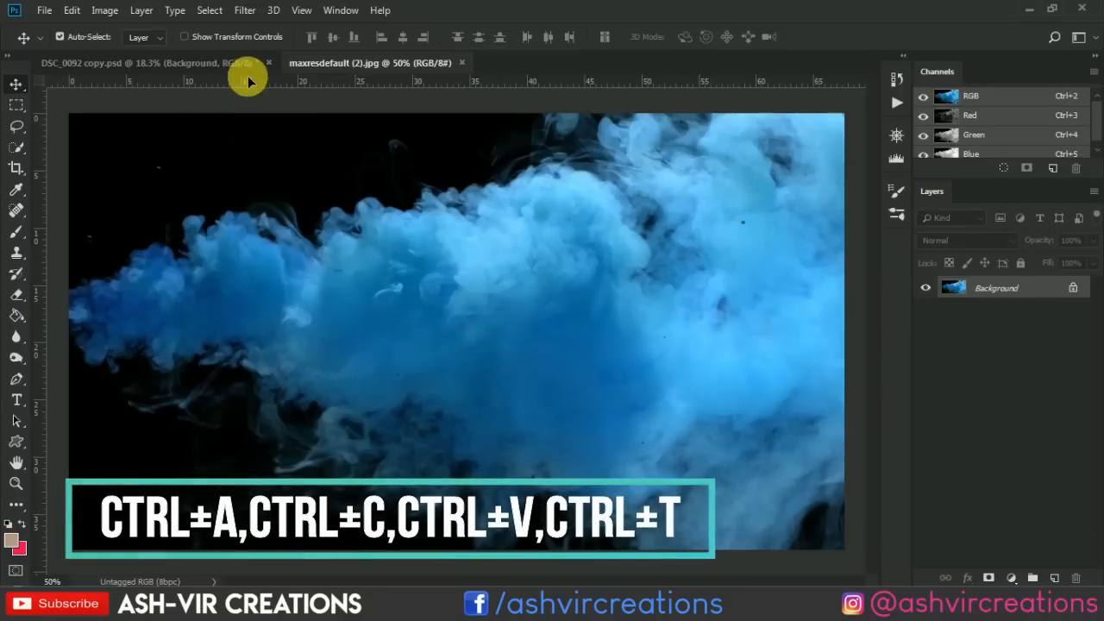
click(242, 63)
key(ctrl+v)
drag(351, 194, 365, 271)
Step: Scale the smoke layer to about 254% with Free Transform and position it to fill most of the canvas behind the man
click(77, 13)
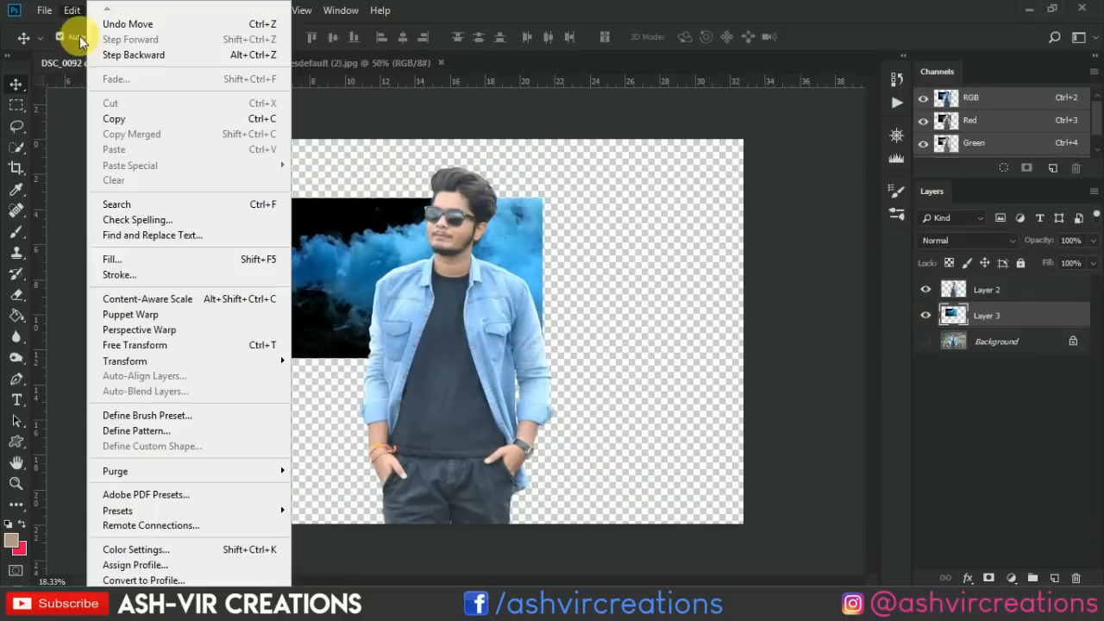
click(205, 345)
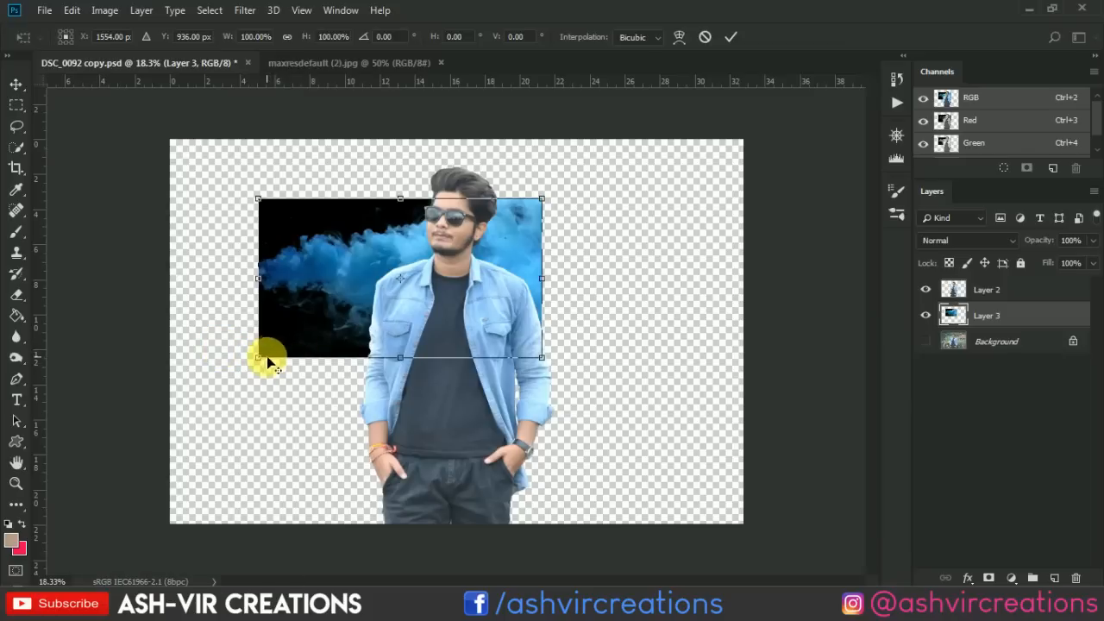
drag(258, 356, 148, 438)
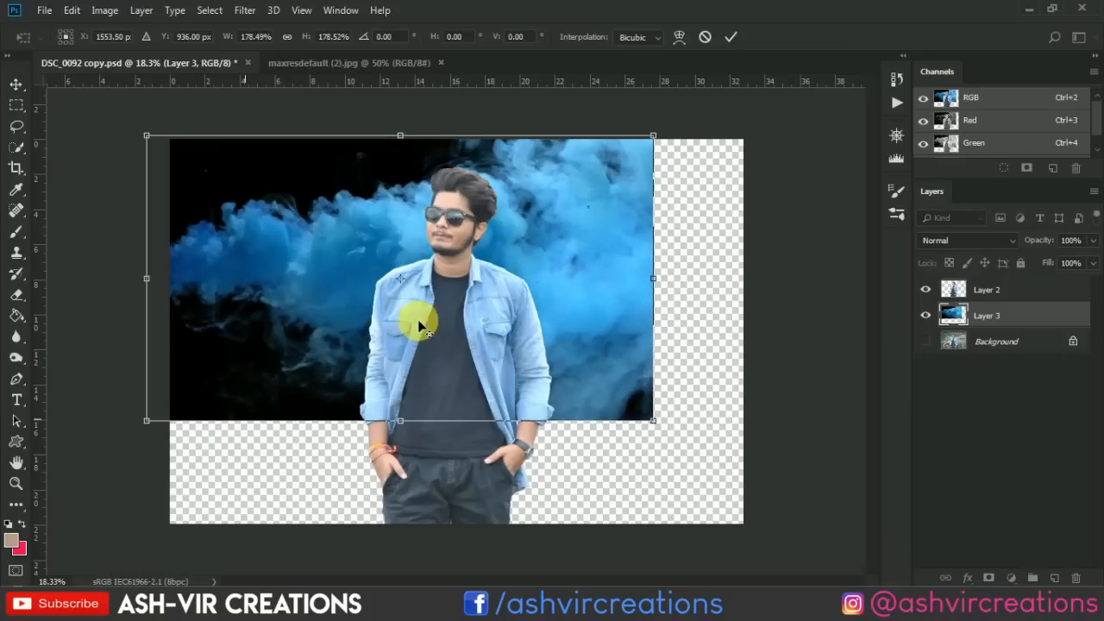
drag(419, 320, 452, 428)
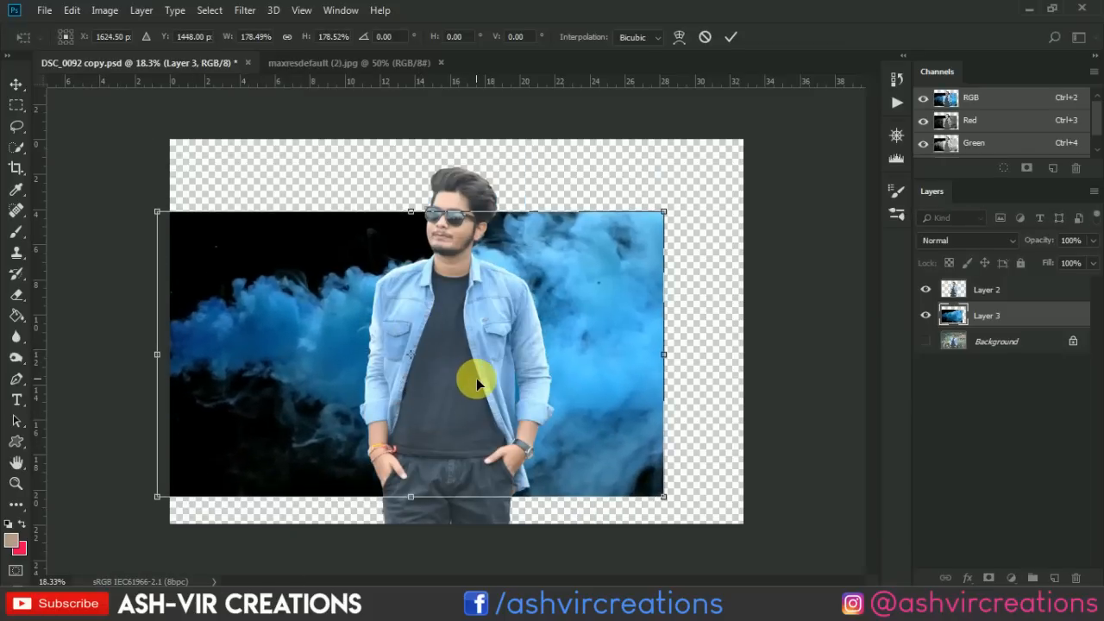
scroll(475, 377, down, 2)
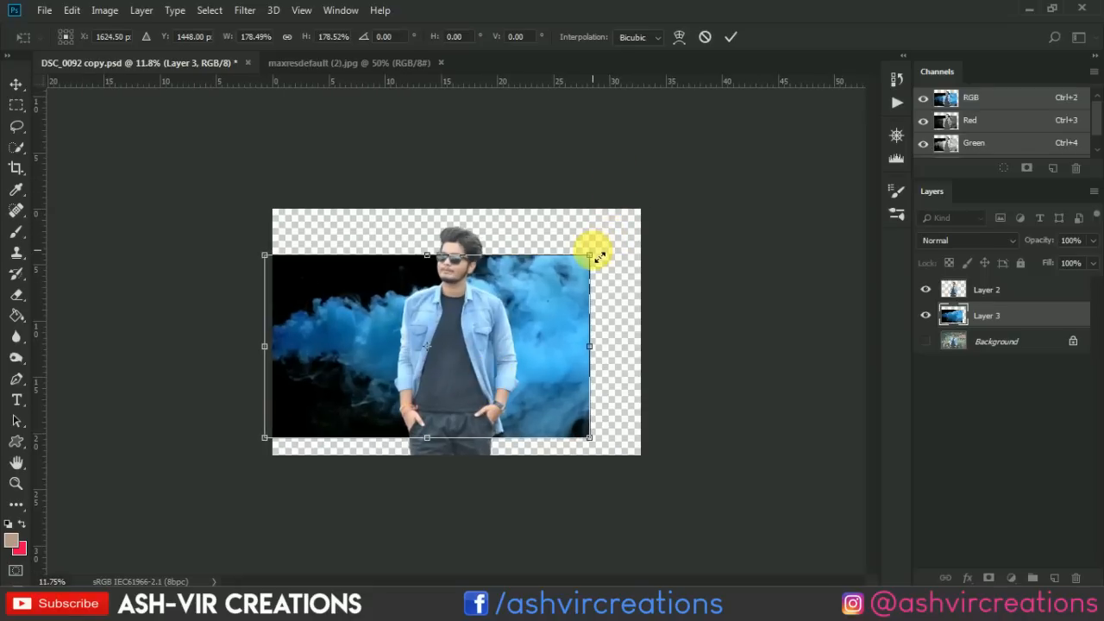
drag(599, 257, 660, 213)
drag(589, 264, 559, 261)
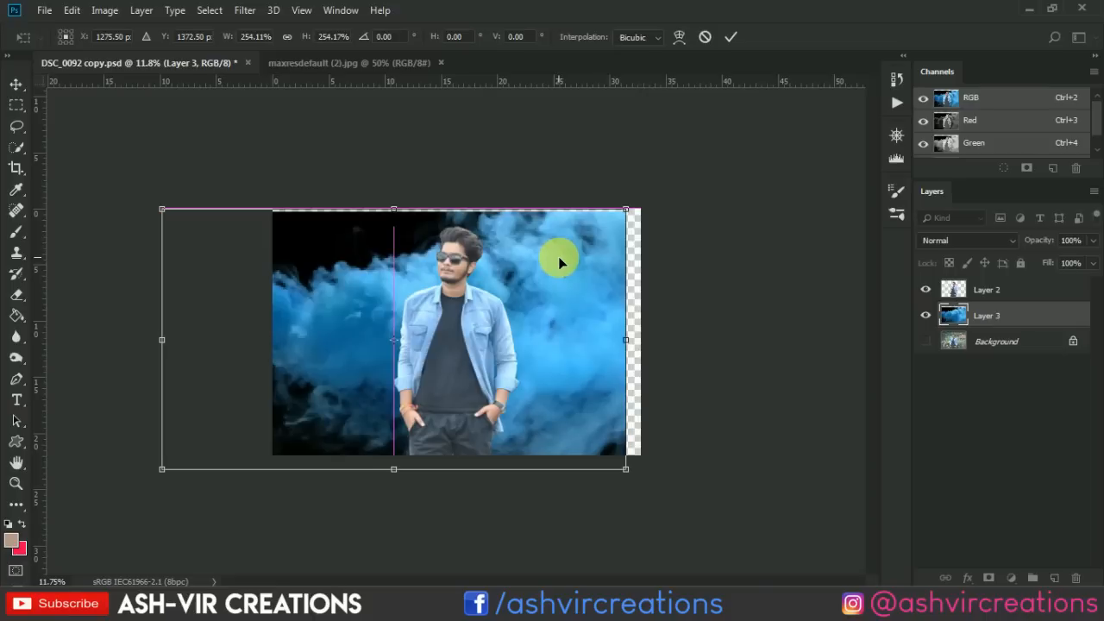
scroll(559, 261, up, 1)
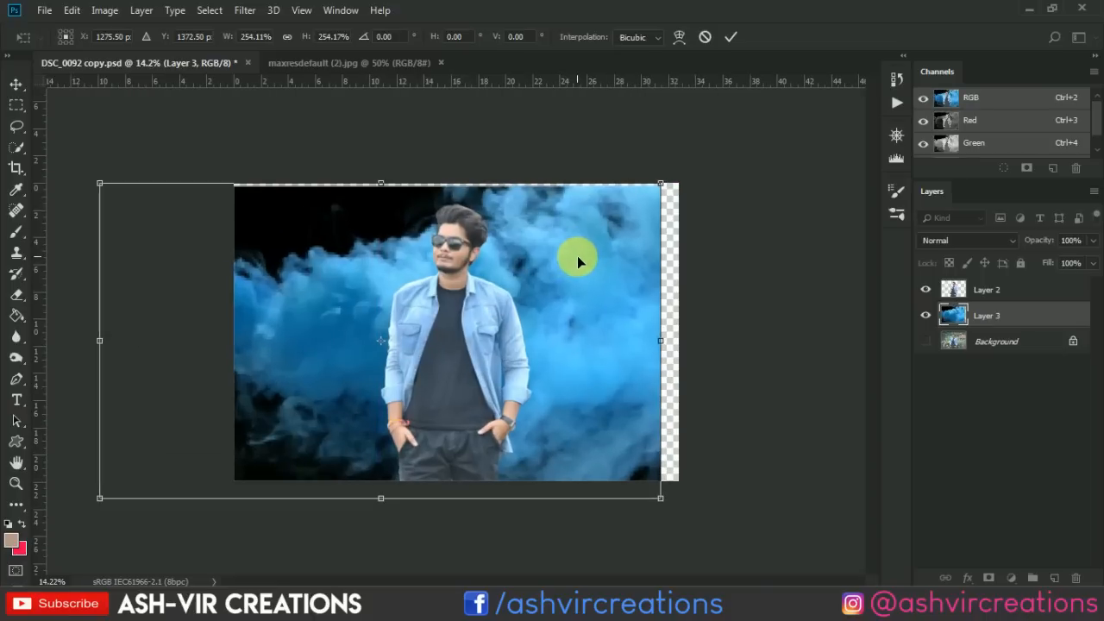
key(Return)
drag(578, 254, 583, 308)
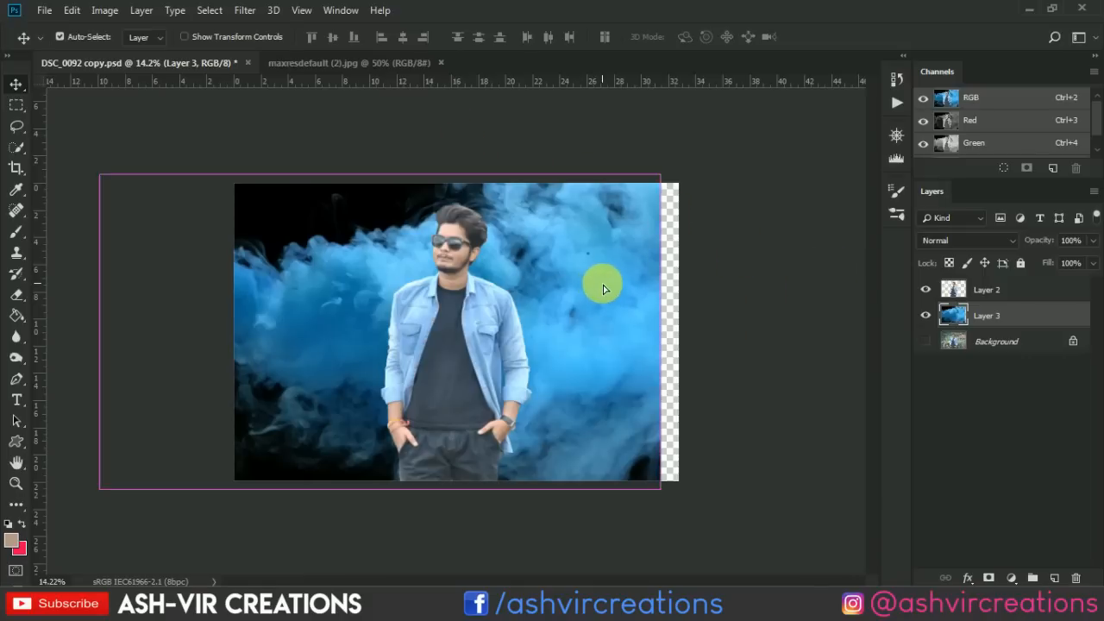
mouse_move(604, 289)
mouse_down()
mouse_move(615, 289)
mouse_move(599, 283)
mouse_up()
Step: Soften the outline of the man's hair on Layer 2 with the Smudge tool at 49% strength, using a brush of about 20 px
scroll(443, 199, up, 4)
click(447, 143)
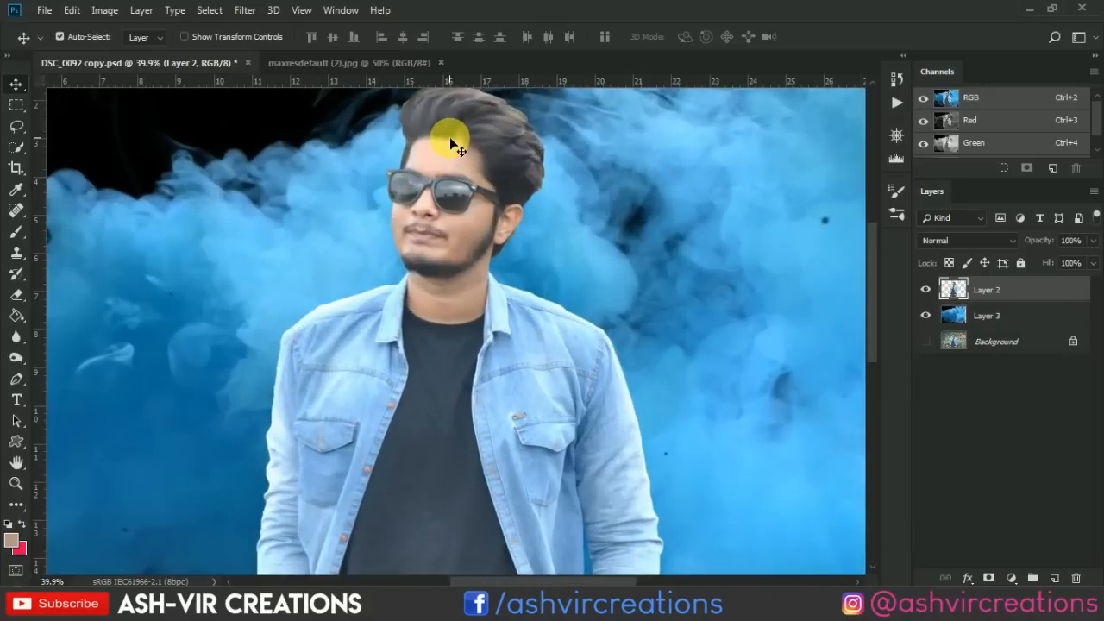
scroll(466, 155, up, 5)
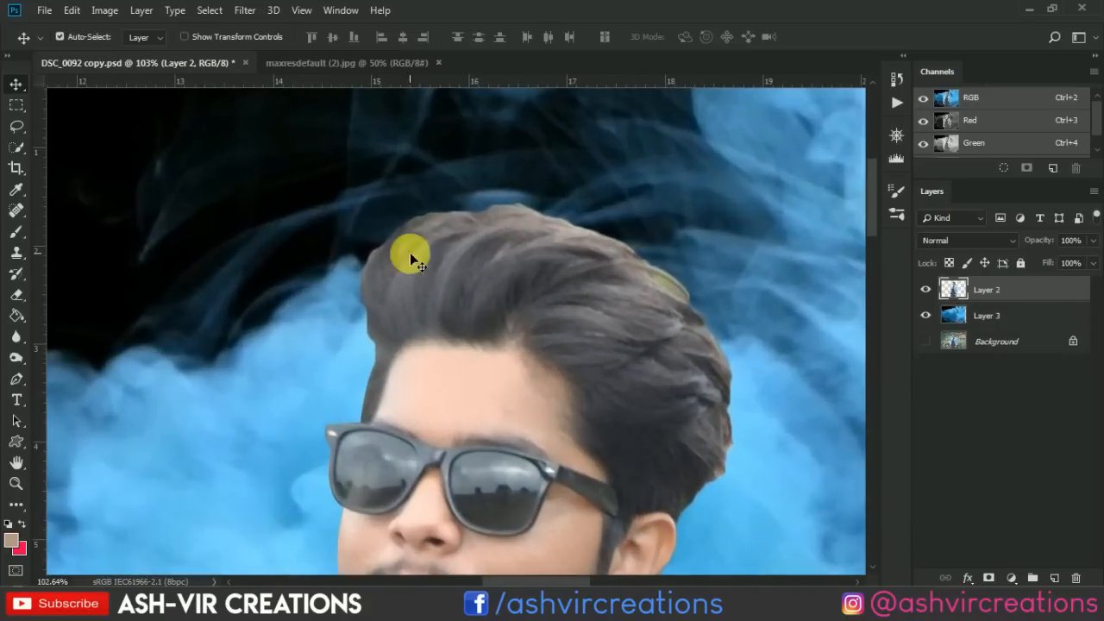
drag(18, 344, 54, 368)
scroll(425, 262, up, 1)
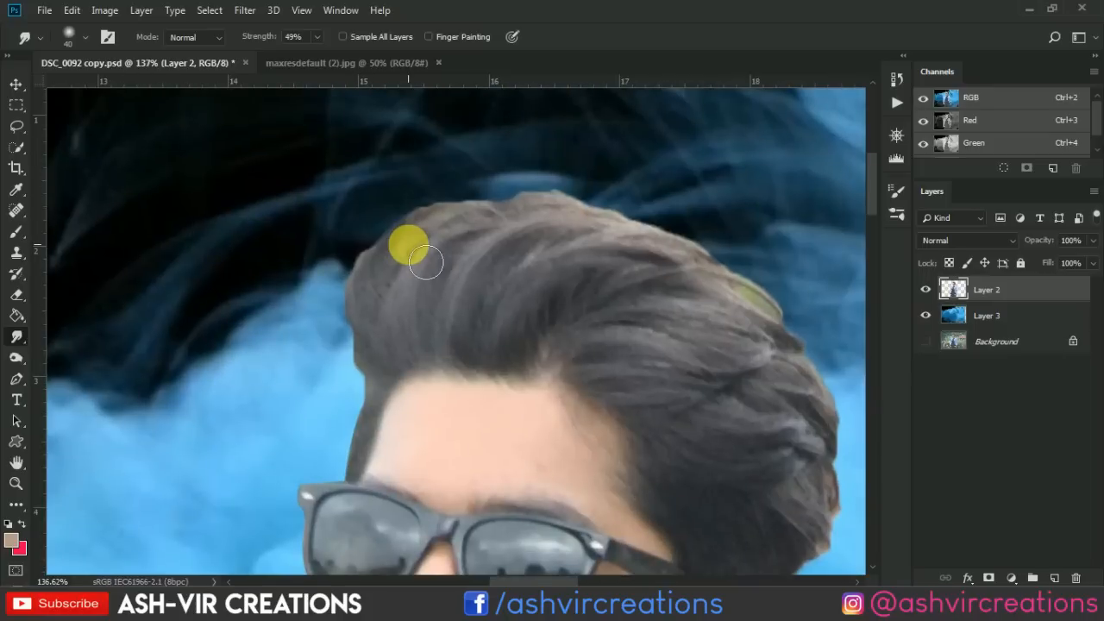
key(bracketleft)
key(bracketleft)
key(bracketleft)
key(bracketleft)
key(bracketleft)
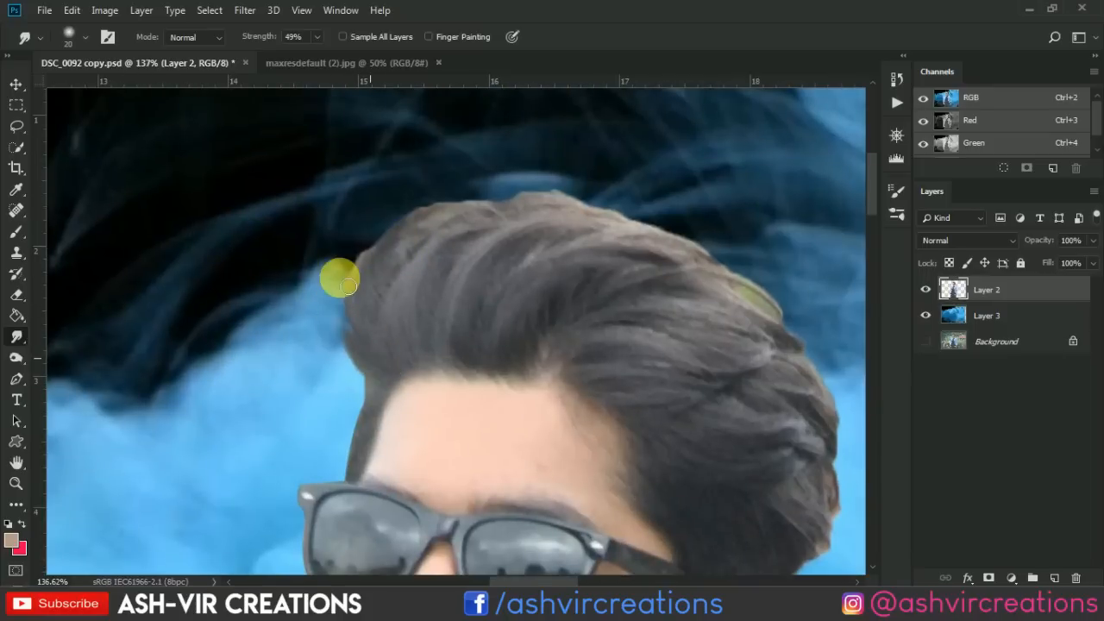
mouse_move(375, 348)
mouse_down()
mouse_move(357, 259)
mouse_move(362, 303)
mouse_move(387, 230)
mouse_move(391, 265)
mouse_move(417, 205)
mouse_move(448, 193)
mouse_move(407, 244)
mouse_move(467, 206)
mouse_move(483, 210)
mouse_move(452, 225)
mouse_move(536, 191)
mouse_move(481, 223)
mouse_move(573, 190)
mouse_move(545, 212)
mouse_move(673, 224)
mouse_move(613, 226)
mouse_move(711, 250)
mouse_move(671, 239)
mouse_move(797, 295)
mouse_move(731, 283)
mouse_move(847, 336)
mouse_move(696, 221)
mouse_move(712, 253)
mouse_move(643, 220)
mouse_move(722, 258)
mouse_move(579, 199)
mouse_move(638, 234)
mouse_move(629, 233)
mouse_move(593, 211)
mouse_move(682, 237)
mouse_move(701, 264)
mouse_move(688, 268)
mouse_move(747, 338)
mouse_move(687, 237)
mouse_move(666, 394)
mouse_move(630, 281)
mouse_move(609, 350)
mouse_move(620, 300)
mouse_move(604, 350)
mouse_move(612, 315)
mouse_move(602, 346)
mouse_move(592, 336)
mouse_move(611, 315)
mouse_move(585, 343)
mouse_move(600, 321)
mouse_move(568, 445)
mouse_move(539, 445)
mouse_move(490, 523)
mouse_move(503, 511)
mouse_move(500, 486)
mouse_move(530, 468)
mouse_up()
scroll(562, 456, down, 3)
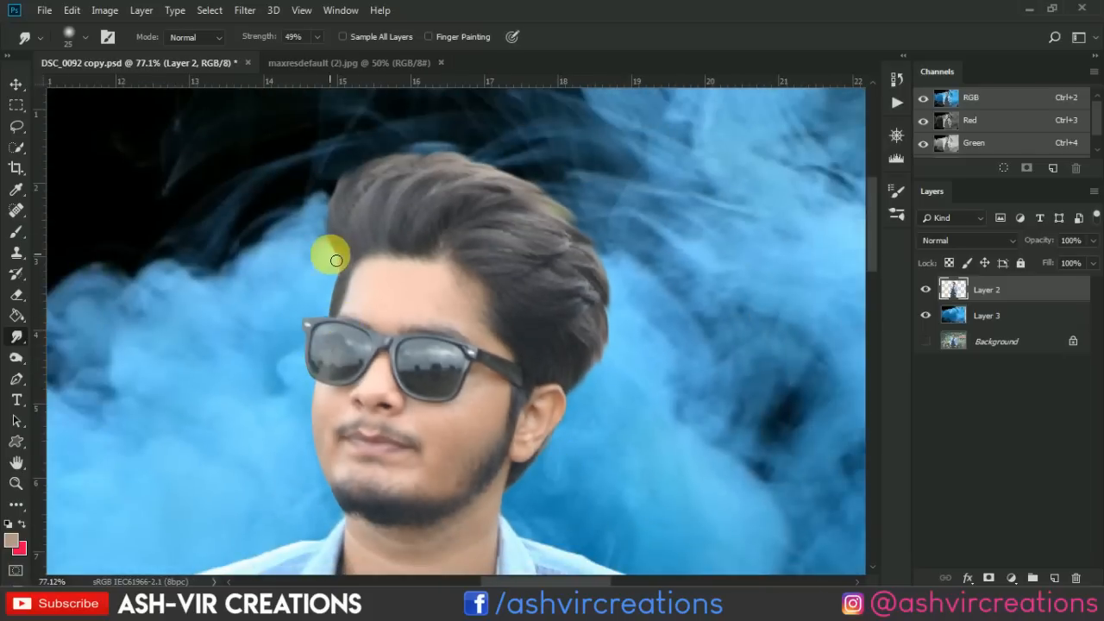
Step: Smudge the hair edge beside the forehead and temple with a 10 px brush
scroll(337, 259, up, 3)
scroll(350, 267, up, 2)
key(bracketleft)
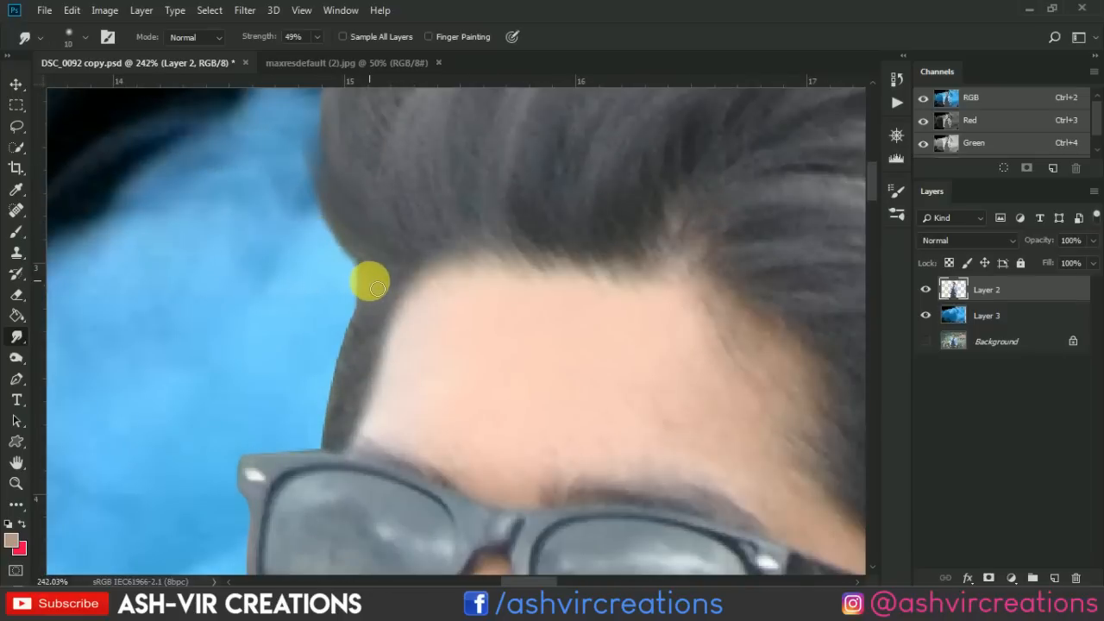
mouse_move(377, 287)
mouse_down()
mouse_move(336, 359)
mouse_move(354, 335)
mouse_move(327, 388)
mouse_move(352, 352)
mouse_move(321, 458)
mouse_move(324, 417)
mouse_move(333, 437)
mouse_move(345, 377)
mouse_move(388, 286)
mouse_move(355, 324)
mouse_move(370, 308)
mouse_move(345, 351)
mouse_move(372, 328)
mouse_move(327, 391)
mouse_move(384, 281)
mouse_move(316, 227)
mouse_up()
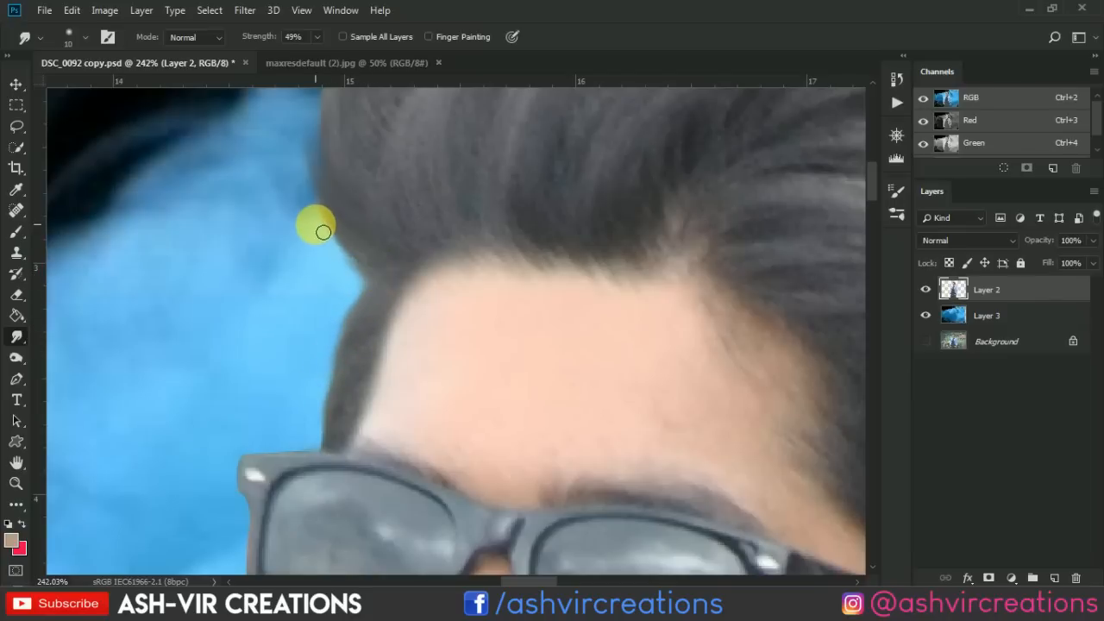
scroll(319, 231, down, 3)
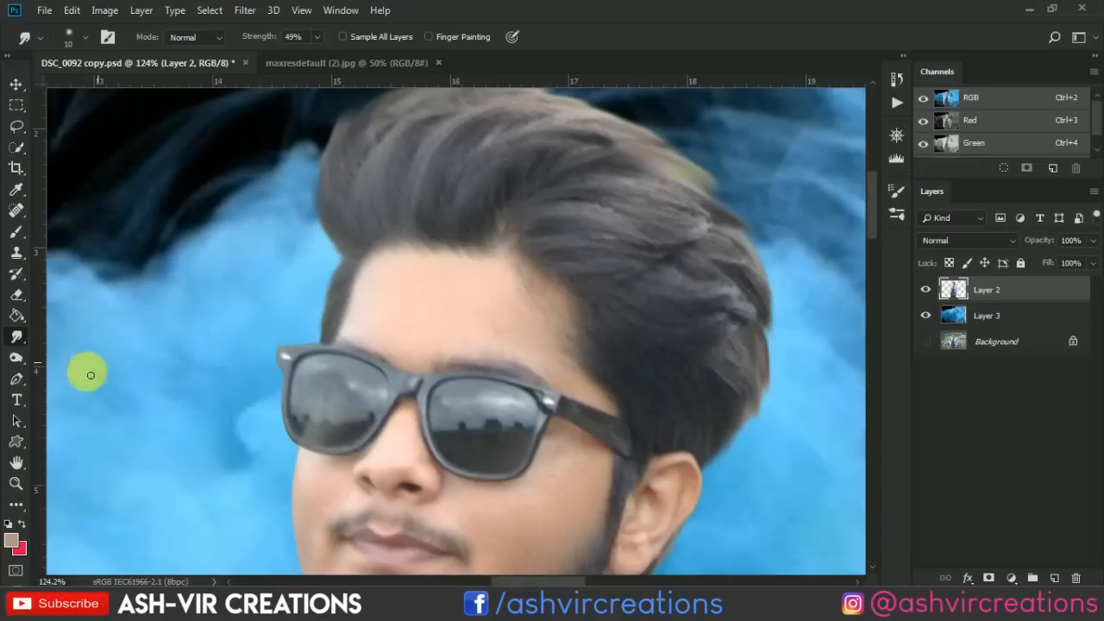
Step: Darken the edges of the man's hair with the Burn tool on Midtones at 35% exposure
drag(16, 357, 76, 375)
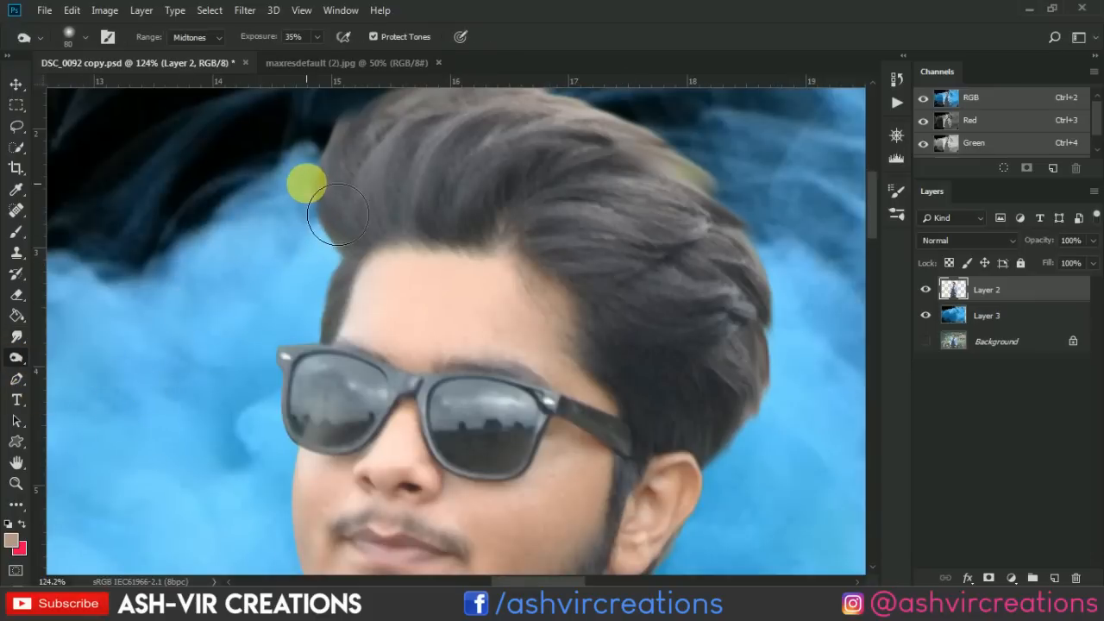
scroll(305, 331, up, 3)
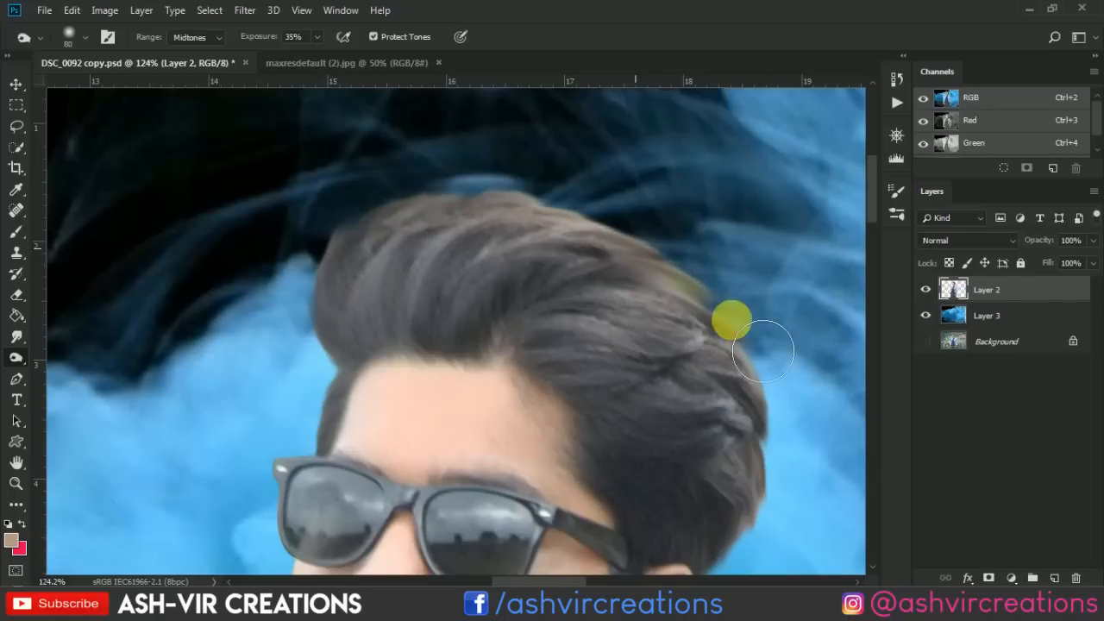
key(v)
Step: Add a Color Lookup adjustment layer above the man's layer and apply the AVCINE-mood + gold-3.CUBE 3D LUT
scroll(604, 316, down, 4)
scroll(602, 319, down, 3)
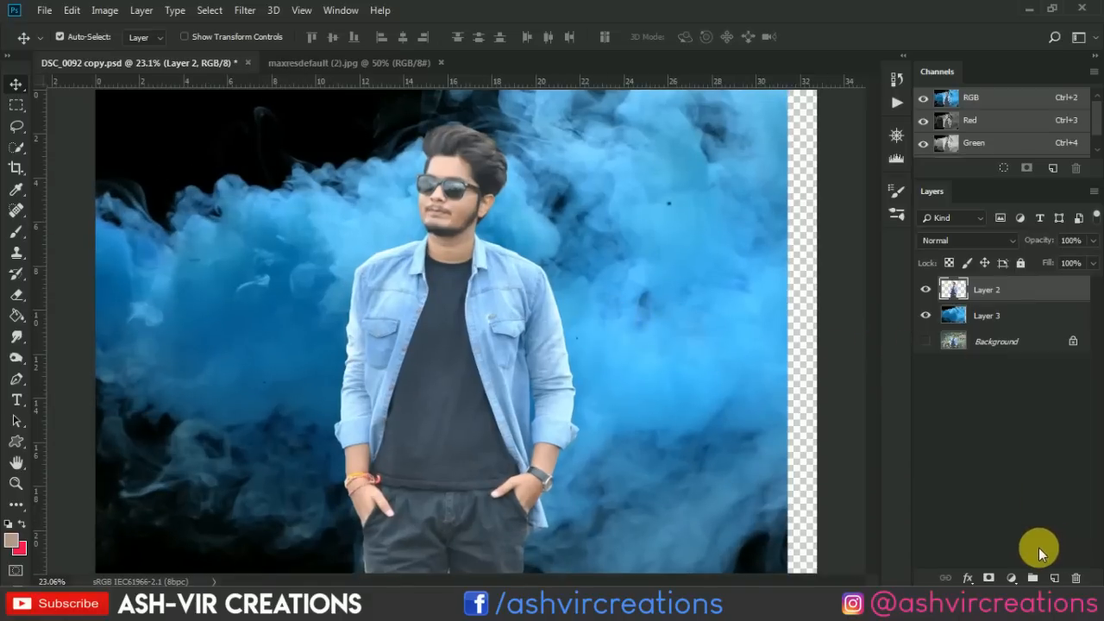
click(1011, 578)
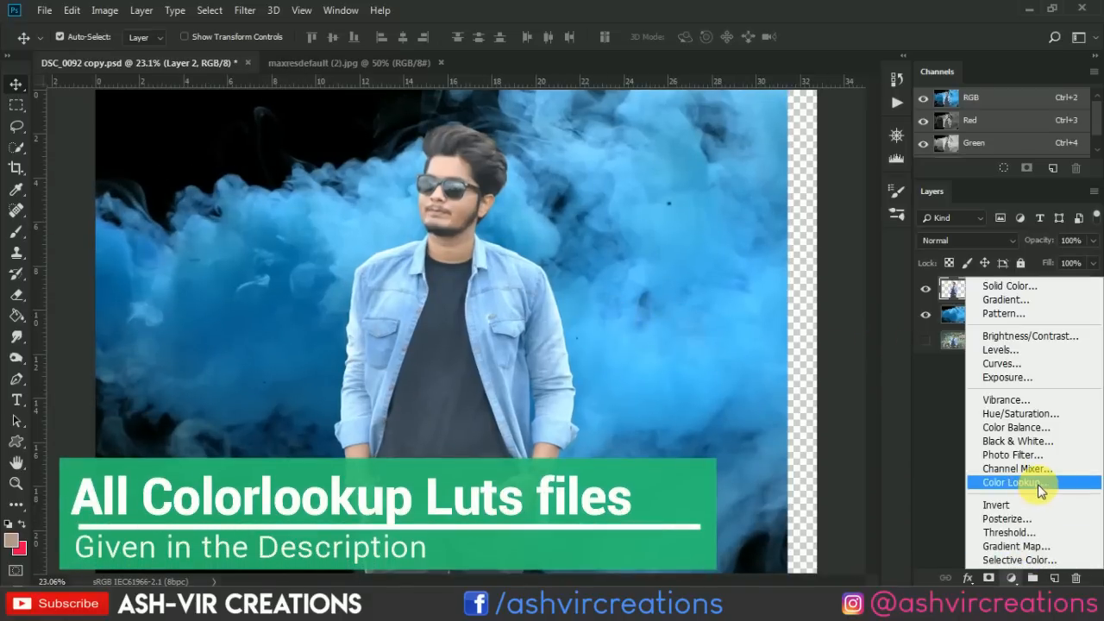
click(1038, 484)
click(871, 199)
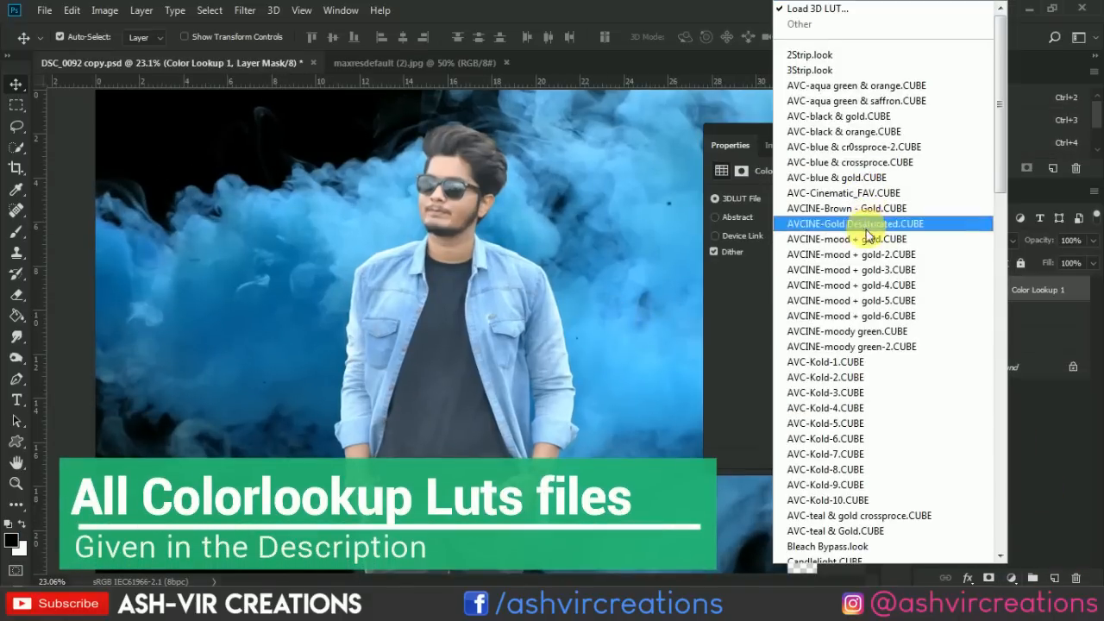
click(874, 270)
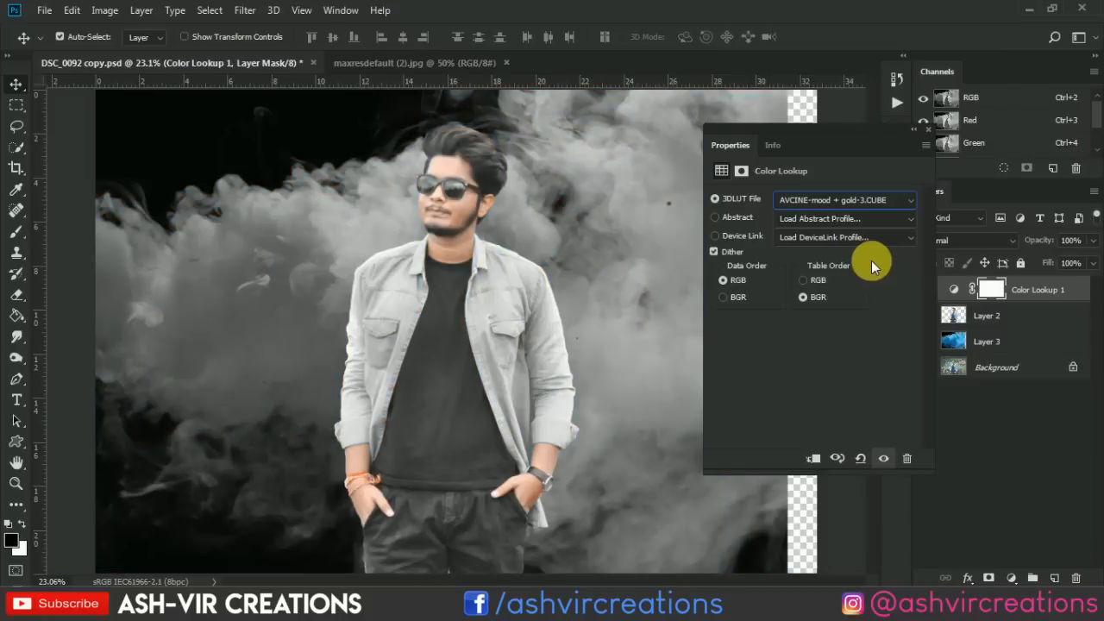
Step: Compare the neighbouring 3D LUTs on the adjustment layer, return to AVCINE-mood + gold-3.CUBE and close its properties
key(Up)
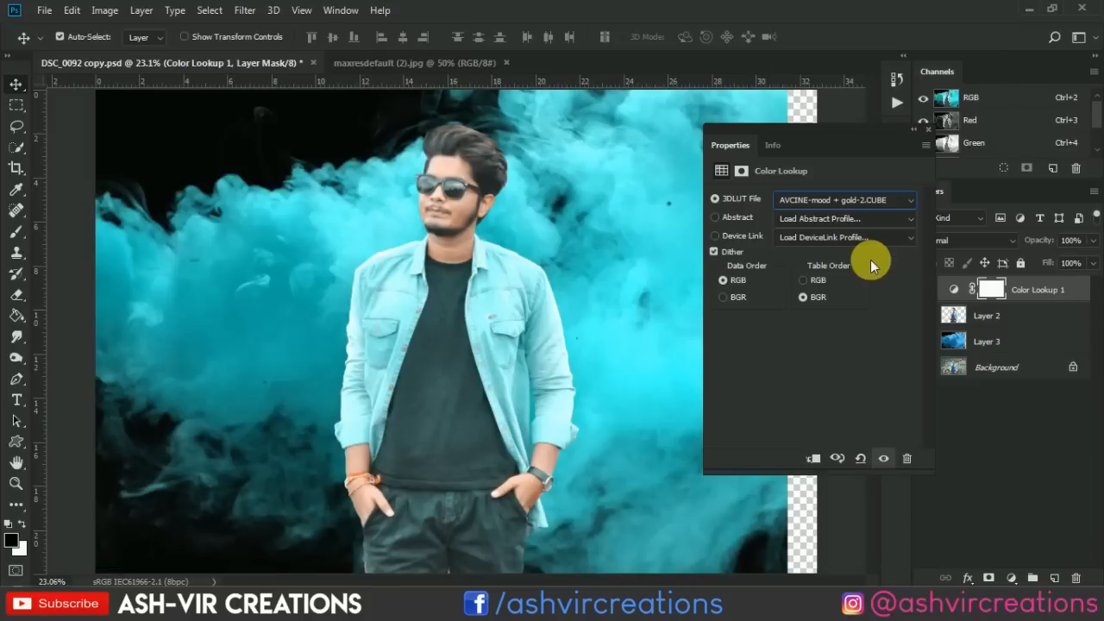
key(Down)
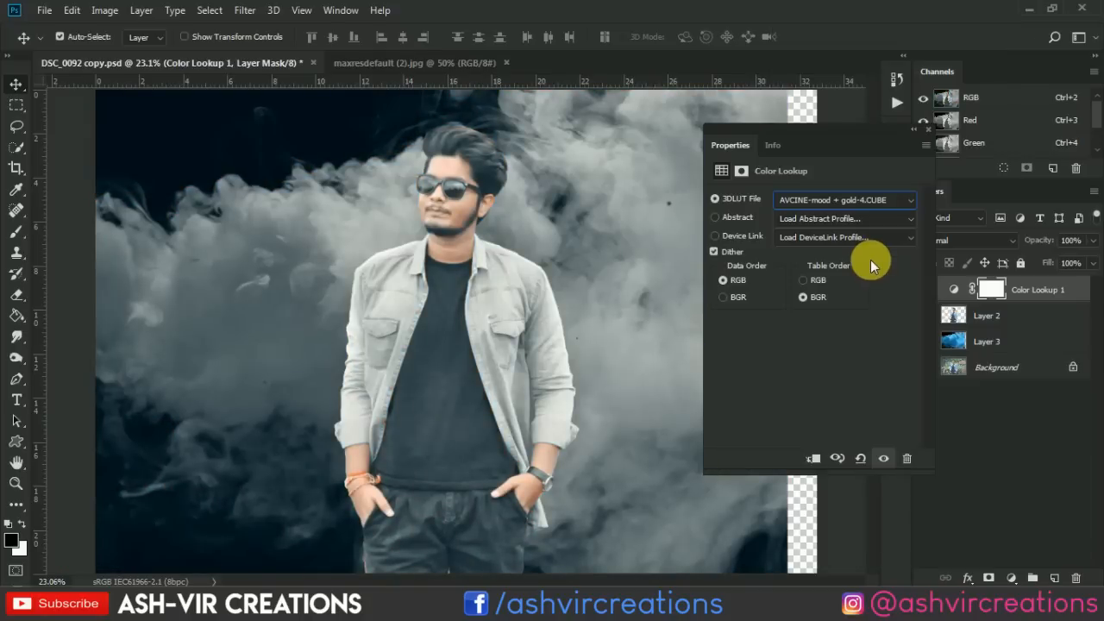
key(Down)
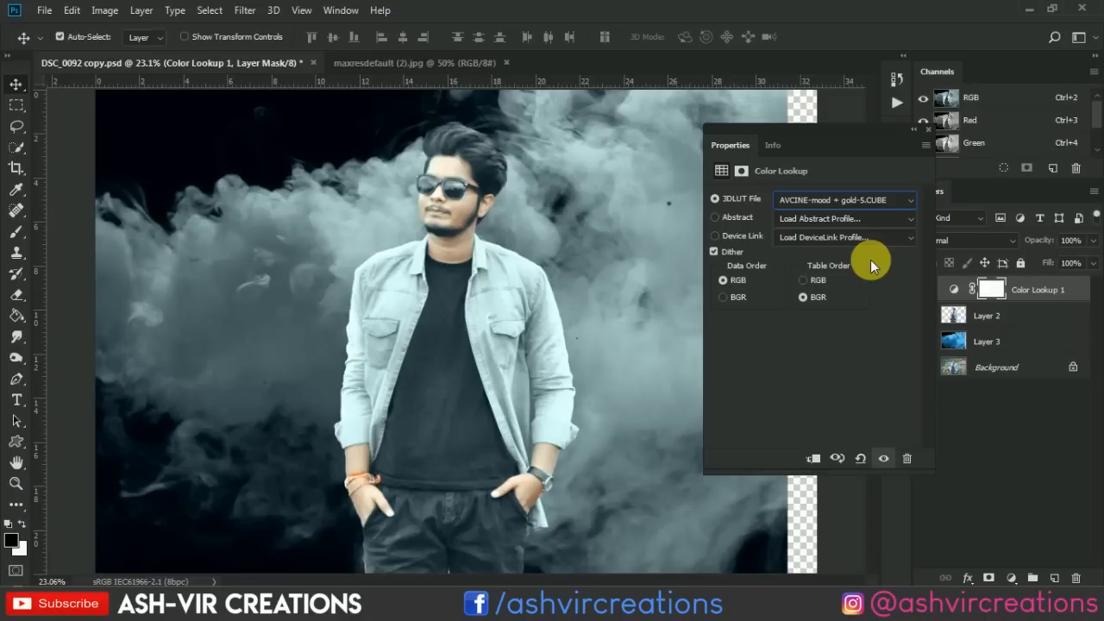
key(Up)
key(Up)
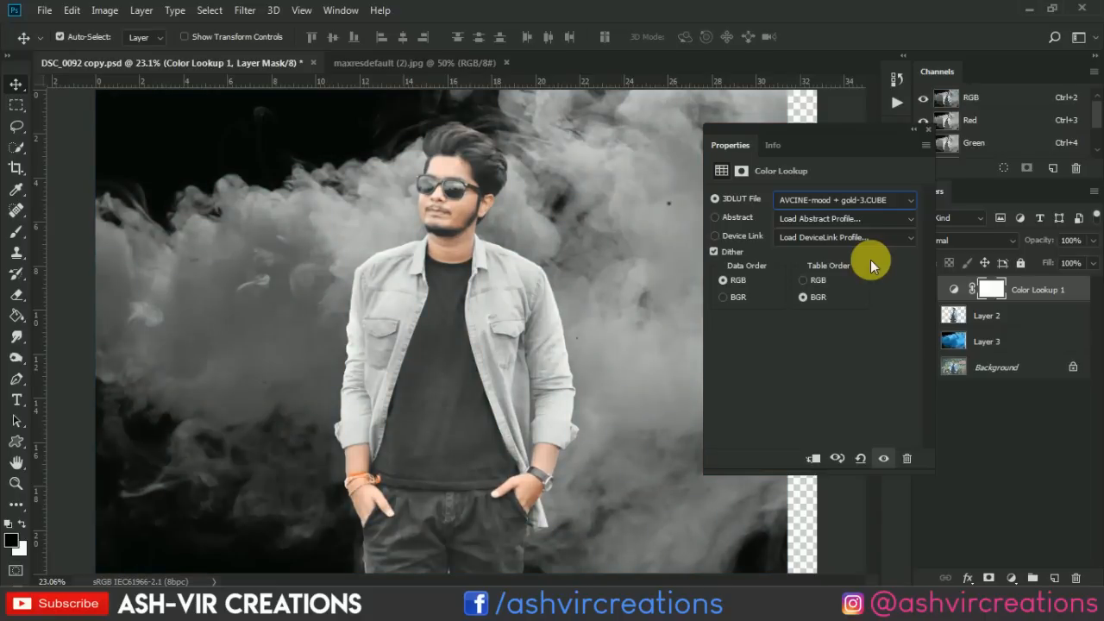
key(Up)
key(Up)
key(Up)
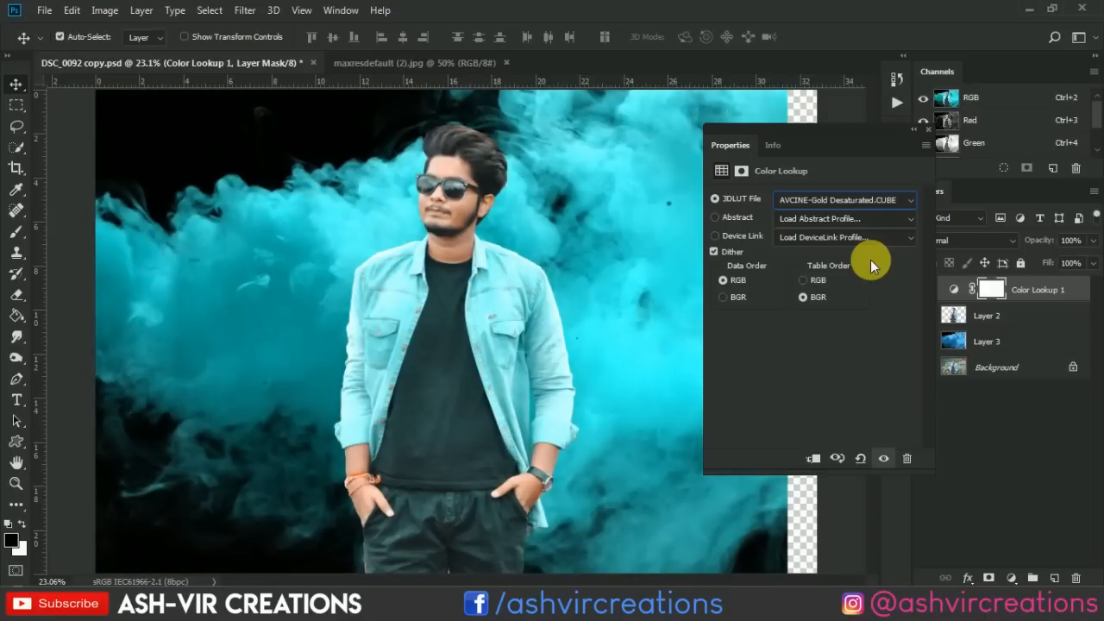
key(Up)
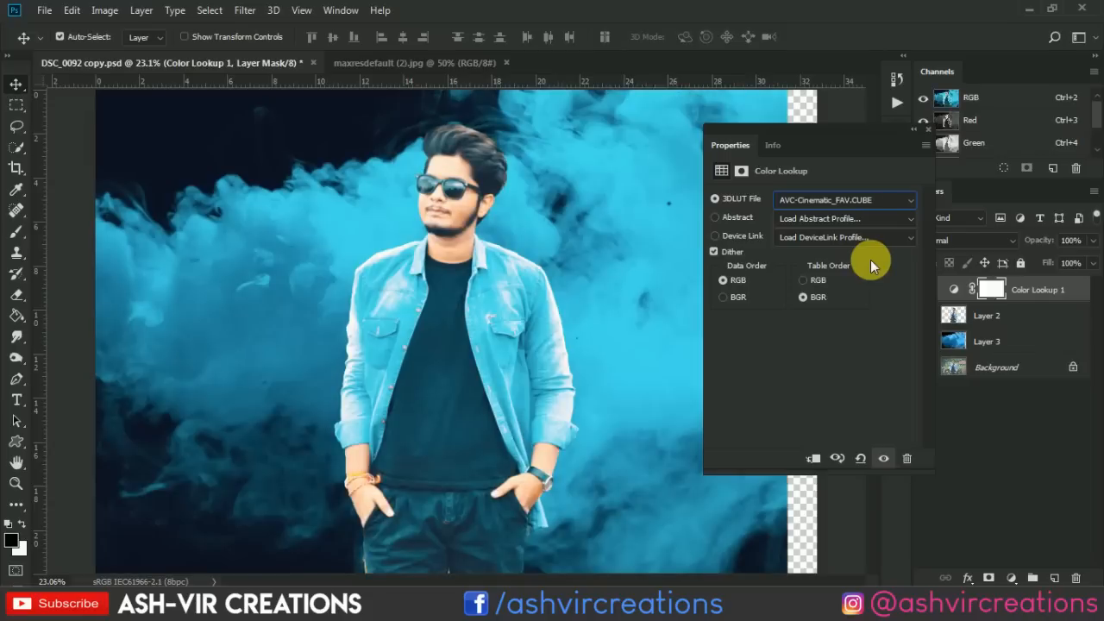
key(Down)
key(Down)
key(Up)
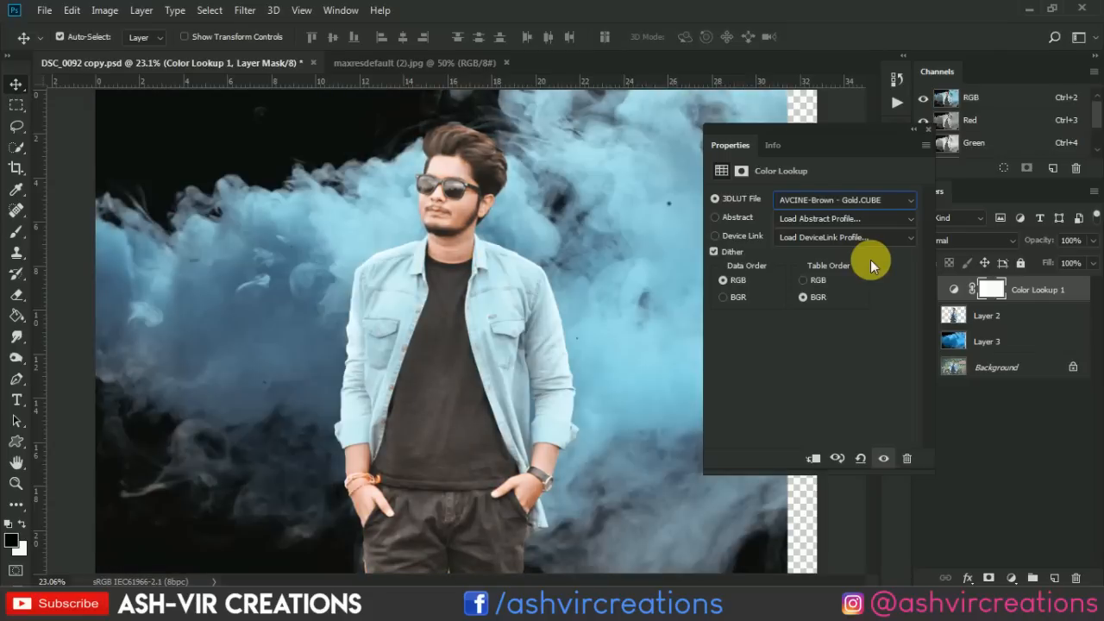
key(Down)
key(Down)
key(Down)
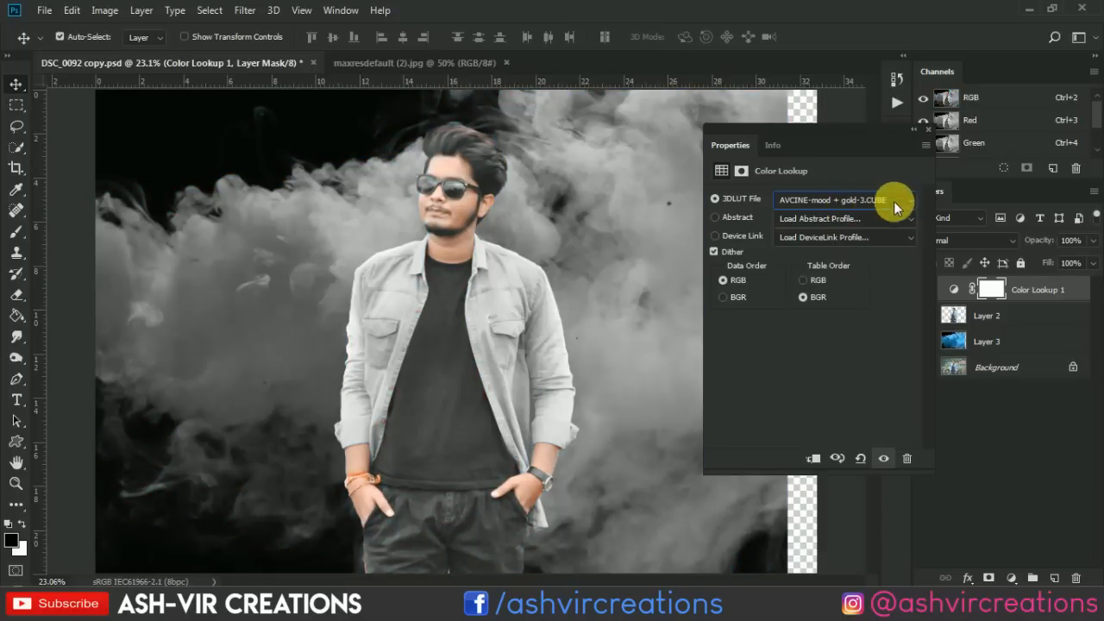
click(928, 134)
Step: Select the smoke layer, Layer 3, and move it slightly upward
scroll(752, 198, down, 2)
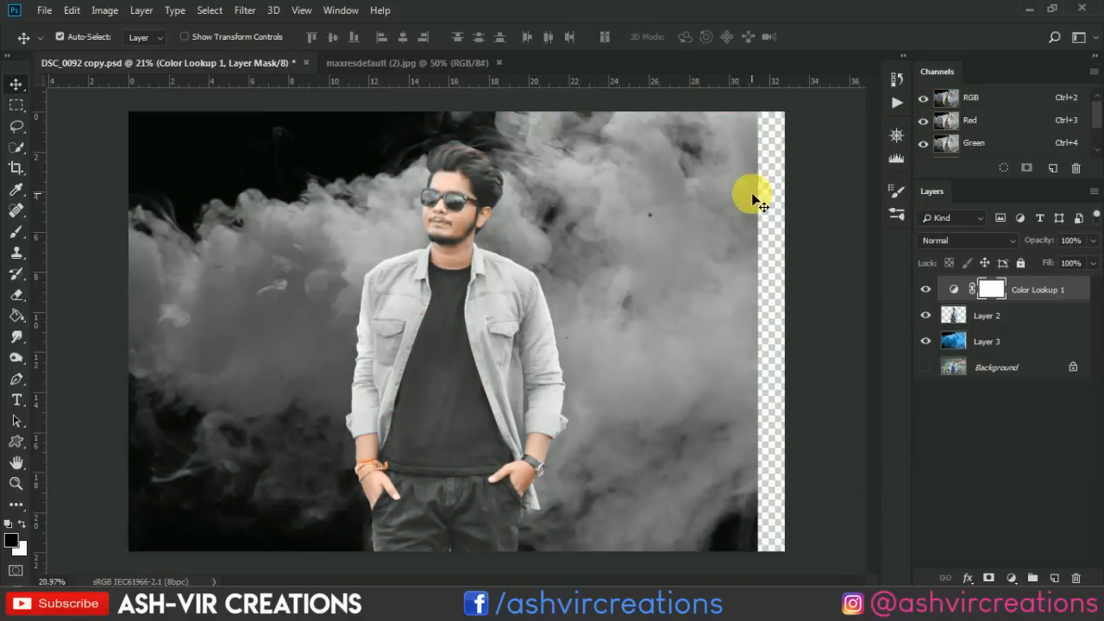
click(1044, 342)
mouse_move(599, 316)
mouse_down()
mouse_move(633, 321)
mouse_move(599, 307)
mouse_move(604, 297)
mouse_up()
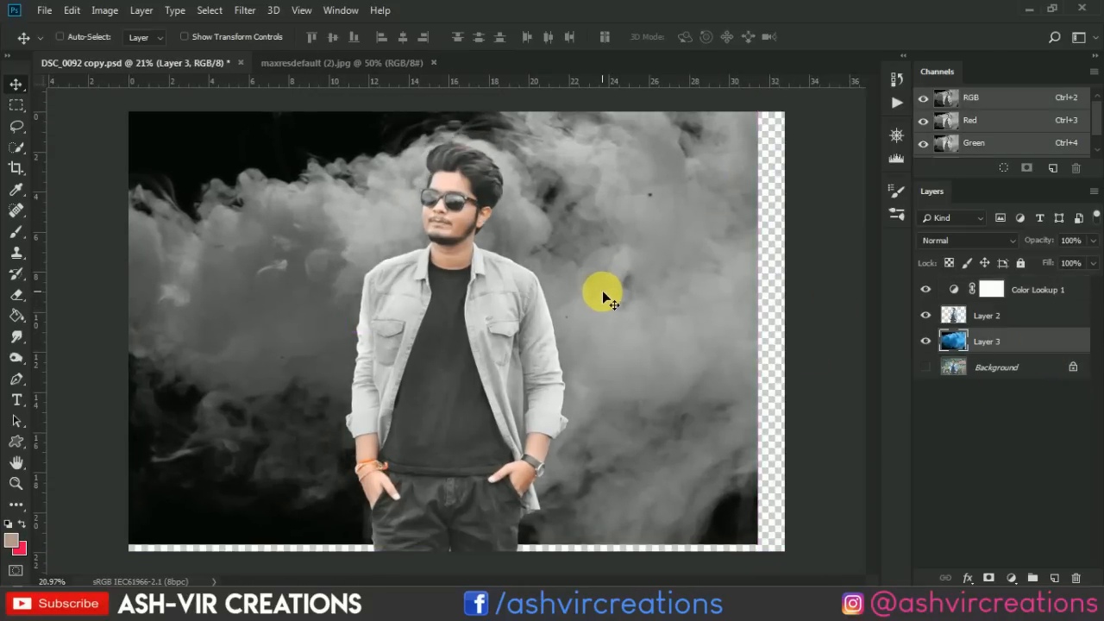
Step: Scale the smoke background on Layer 3 to about 106.6% and position it so it covers the whole canvas
key(ctrl+t)
key(ctrl+0)
drag(651, 466, 670, 500)
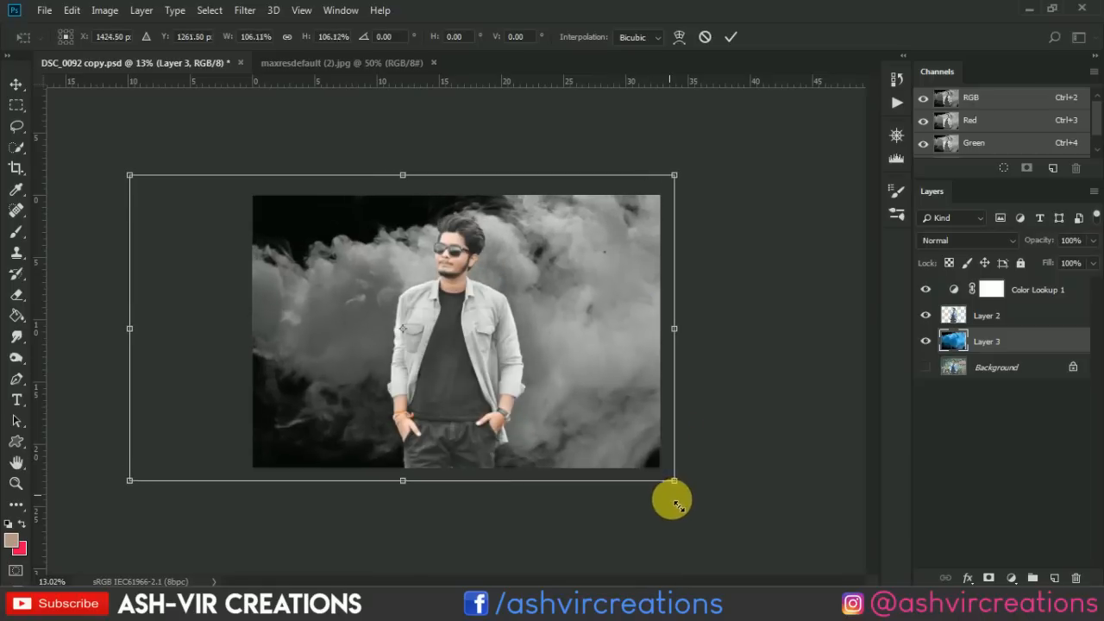
drag(567, 395, 547, 340)
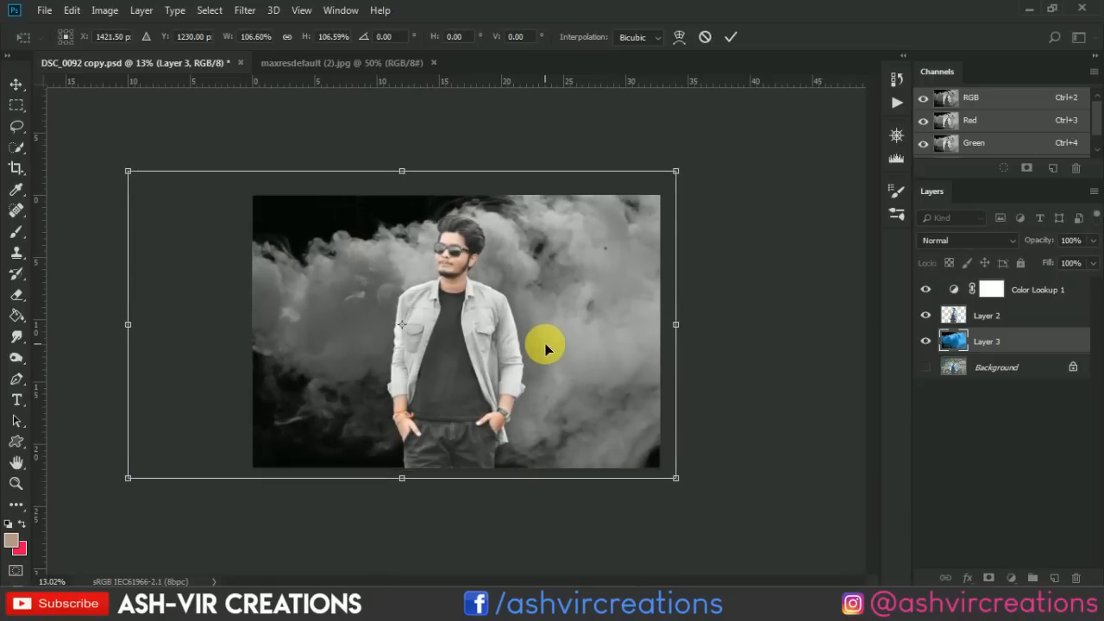
key(Return)
key(ctrl+0)
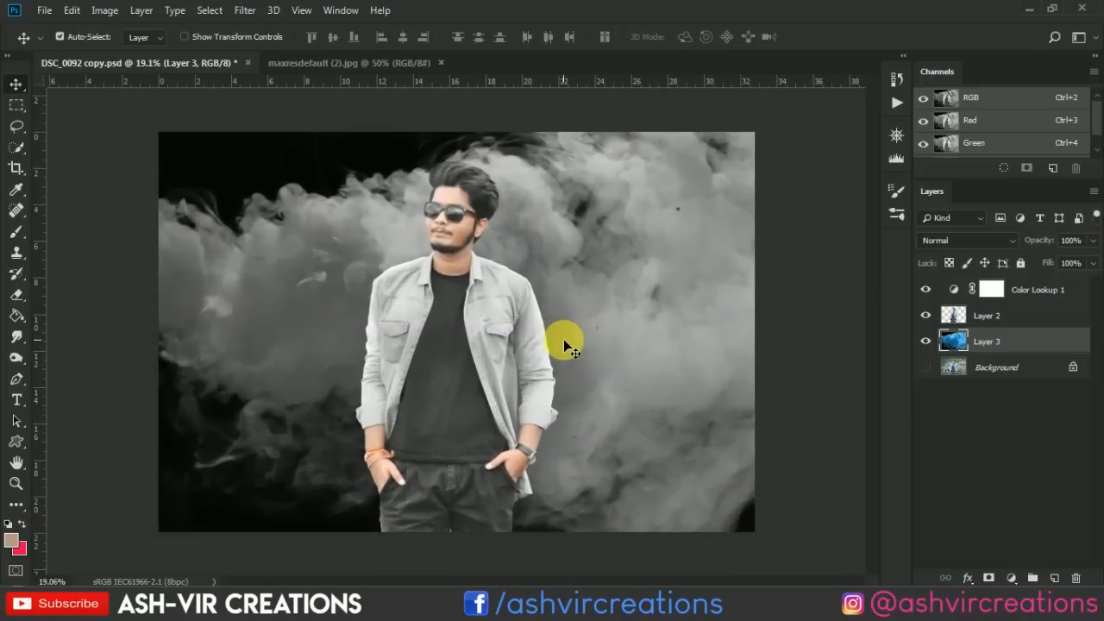
Step: Apply a Gaussian Blur with a 3.7-pixel radius to the smoke background on Layer 3
click(245, 10)
mouse_move(362, 199)
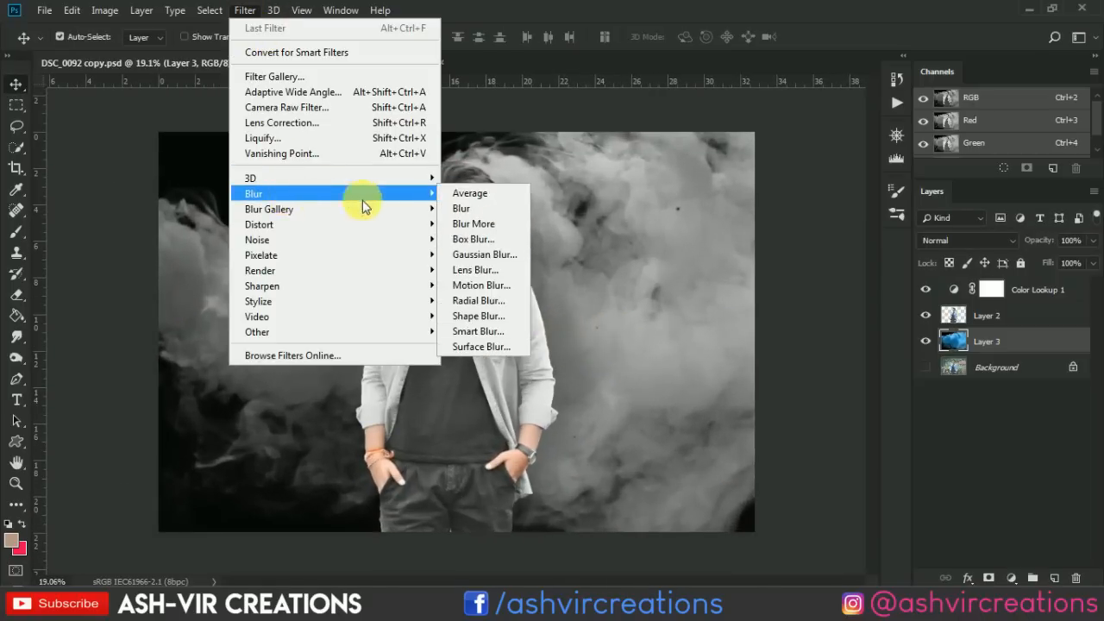
click(488, 255)
drag(803, 344, 815, 346)
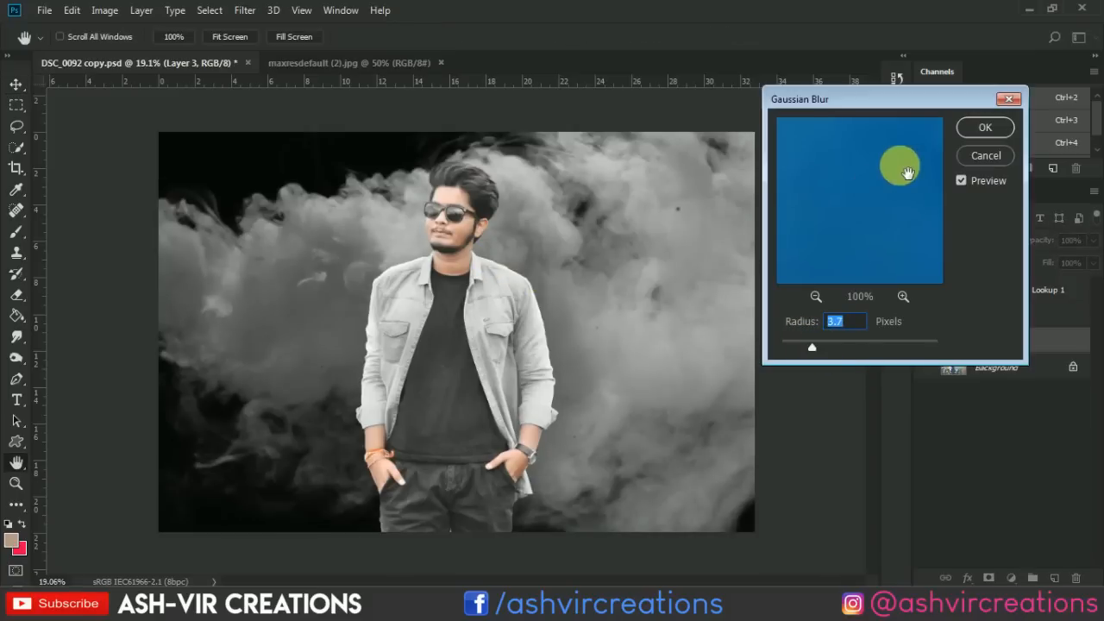
click(985, 129)
scroll(456, 155, up, 1)
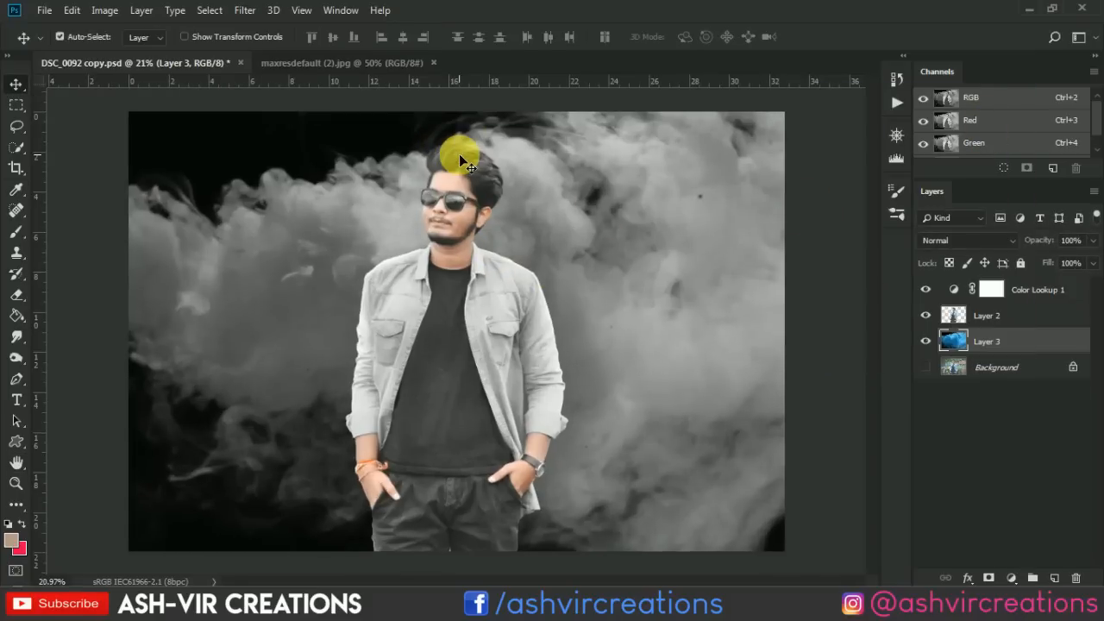
scroll(456, 154, down, 2)
scroll(457, 154, up, 1)
Step: Open the smoke image from the smoik folder and copy it into the DSC_0092 copy.psd composite as a layer
click(41, 11)
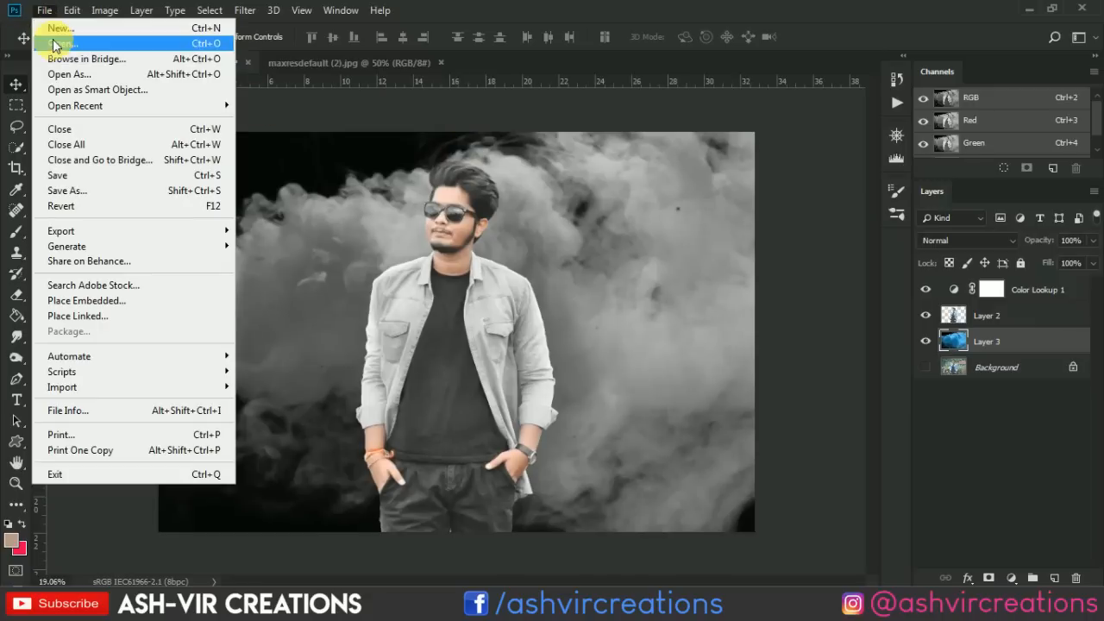
click(55, 47)
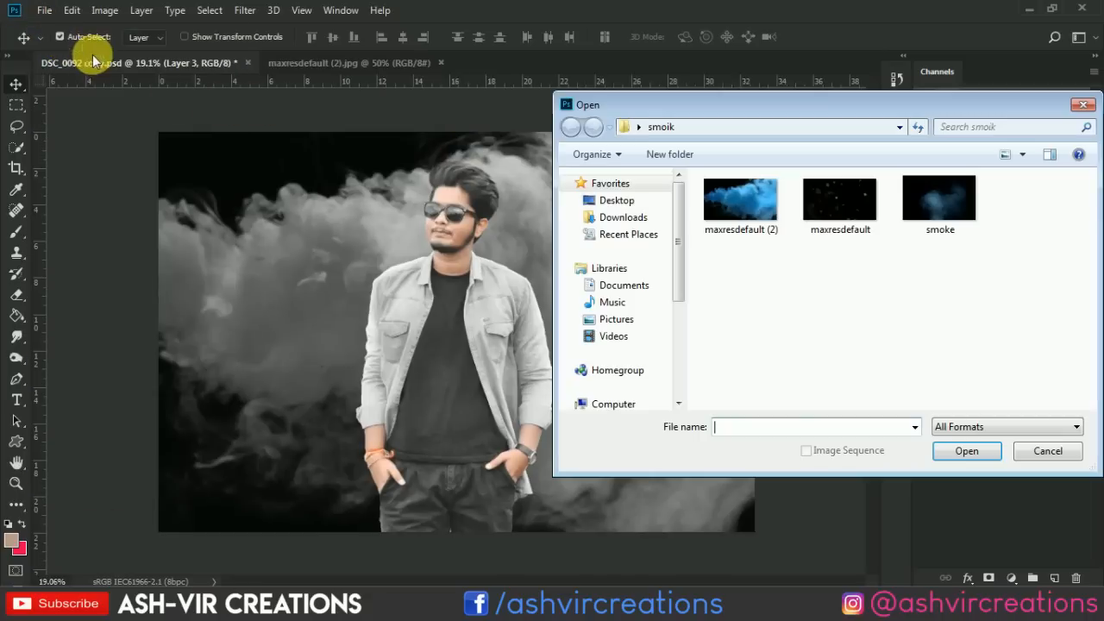
double_click(930, 205)
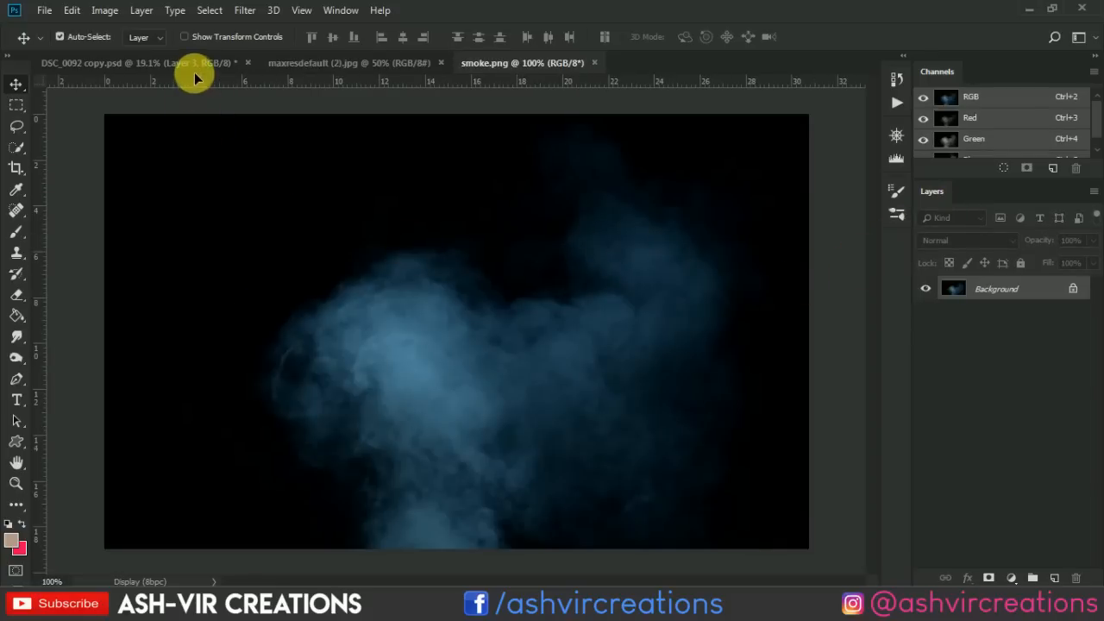
drag(194, 75, 380, 199)
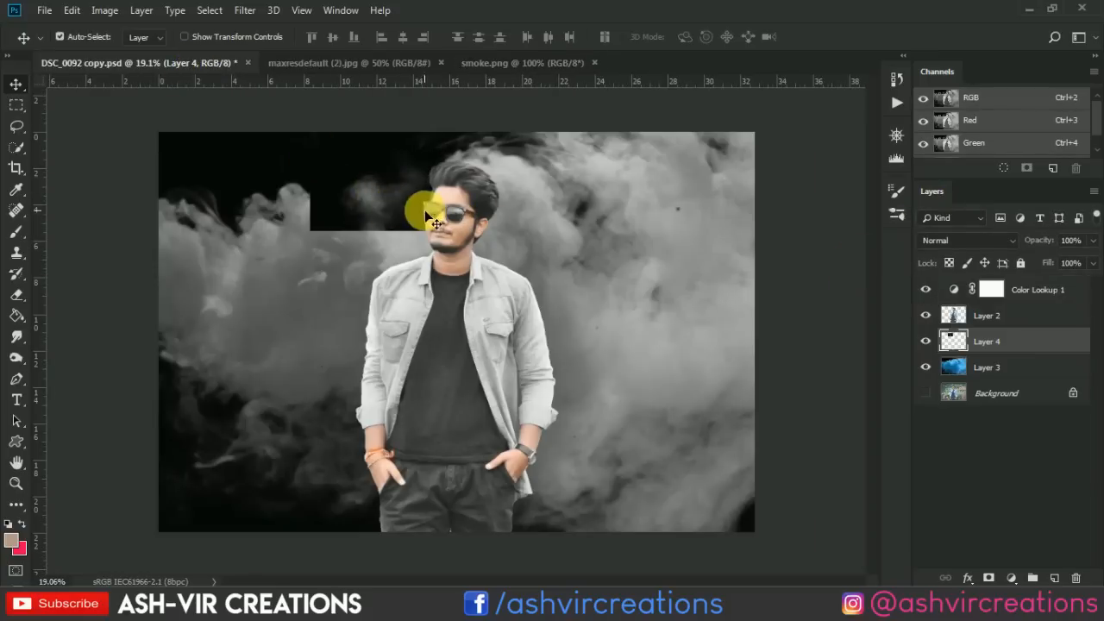
Step: Enlarge the new smoke layer with Free Transform and place it over the lower middle of the canvas
click(74, 10)
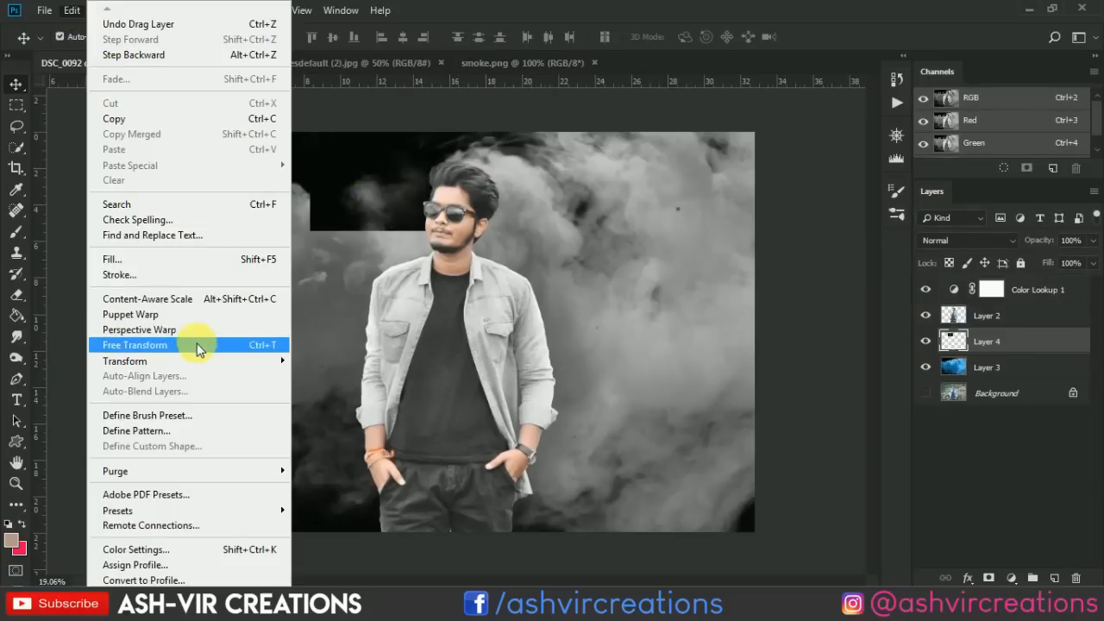
click(196, 342)
drag(444, 230, 530, 453)
key(Return)
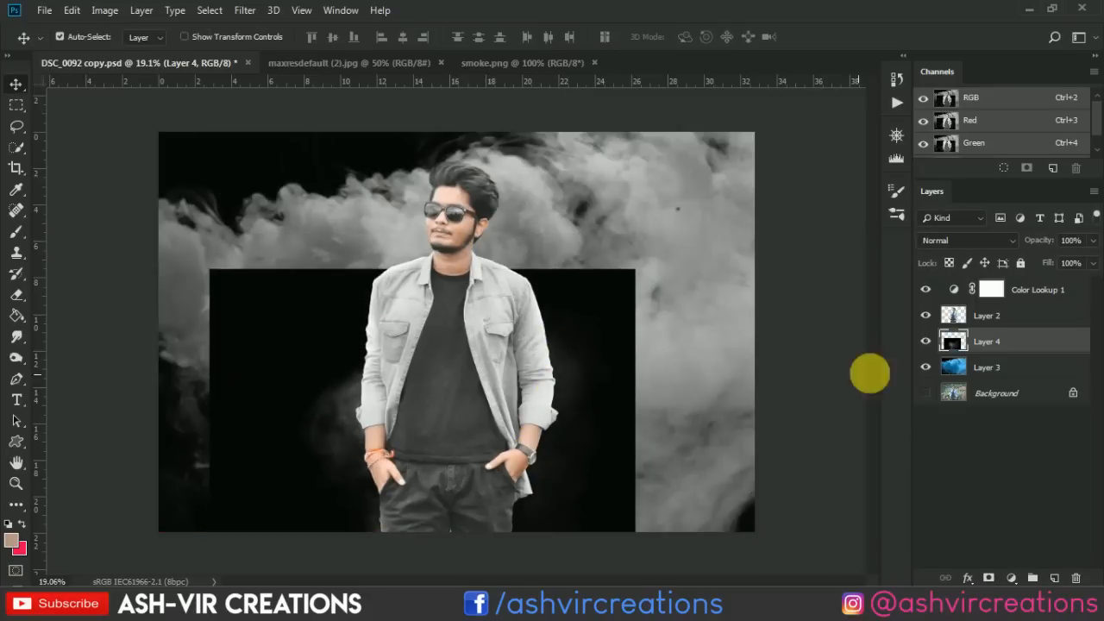
Step: Place Layer 4 above the man's layer and set its blend mode to Screen
drag(990, 328, 989, 315)
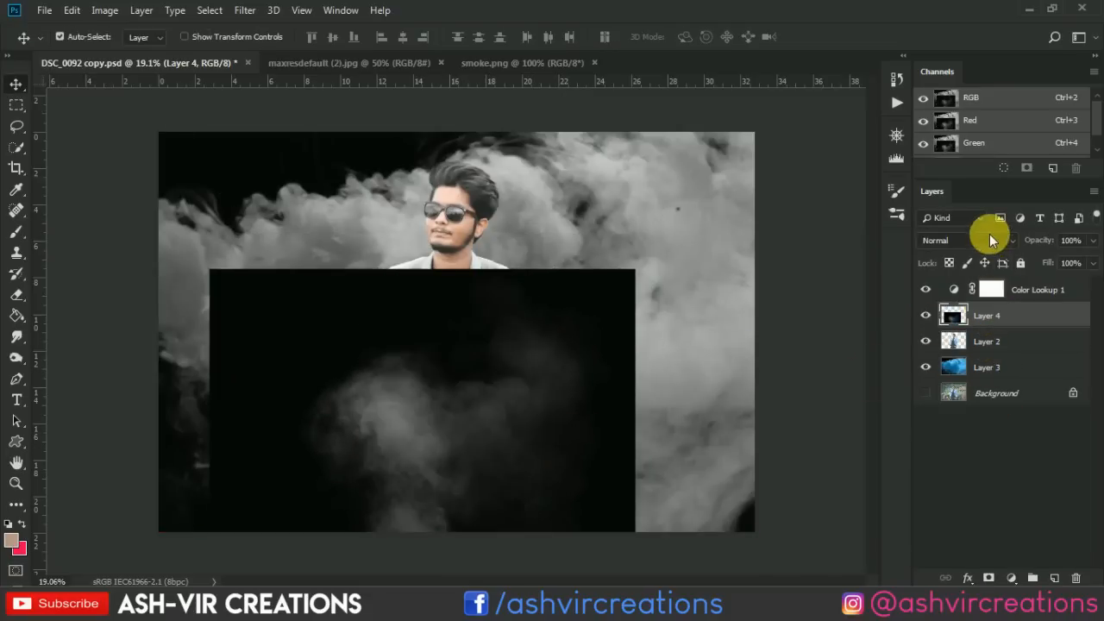
click(990, 238)
click(953, 126)
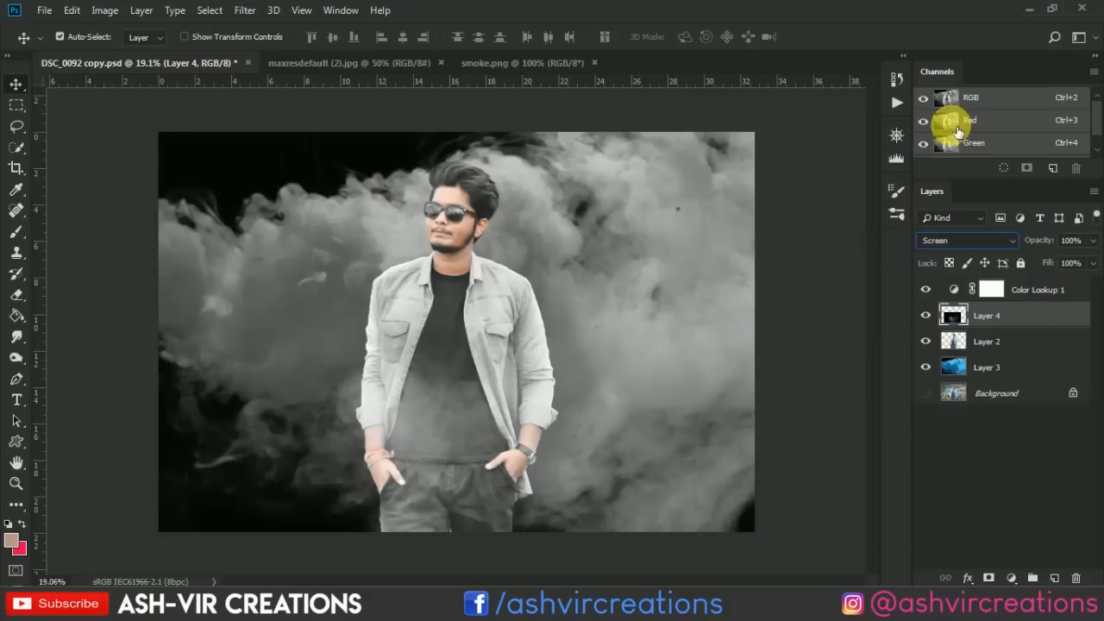
drag(545, 328, 556, 354)
Step: Duplicate Layer 3 and move the copy down so its smoke covers the lower part of the canvas
click(971, 364)
right_click(970, 364)
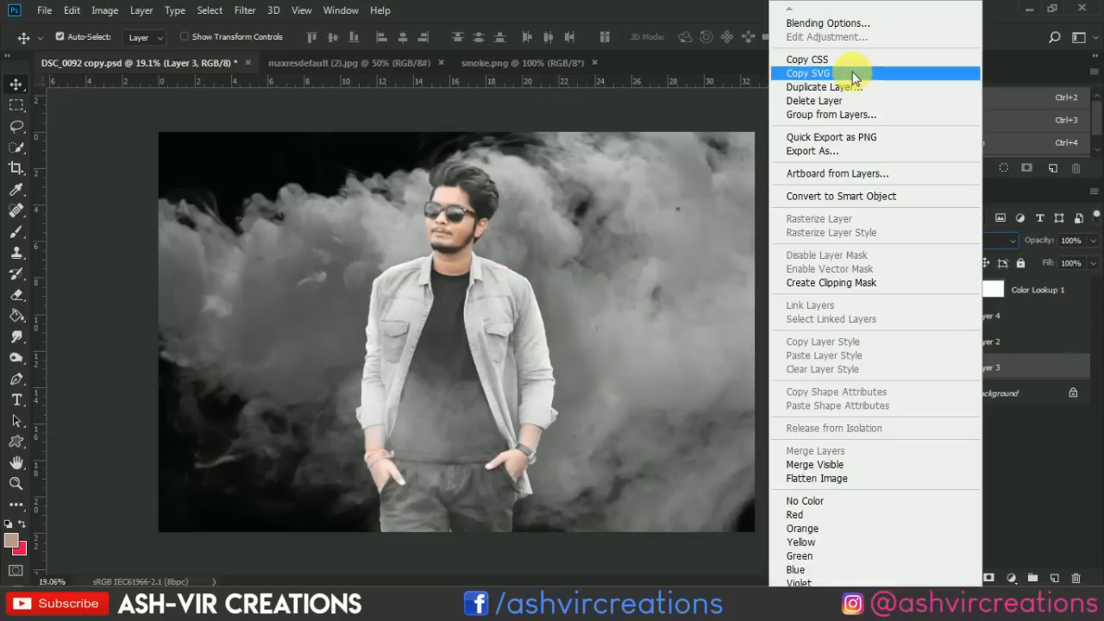
click(850, 87)
click(695, 149)
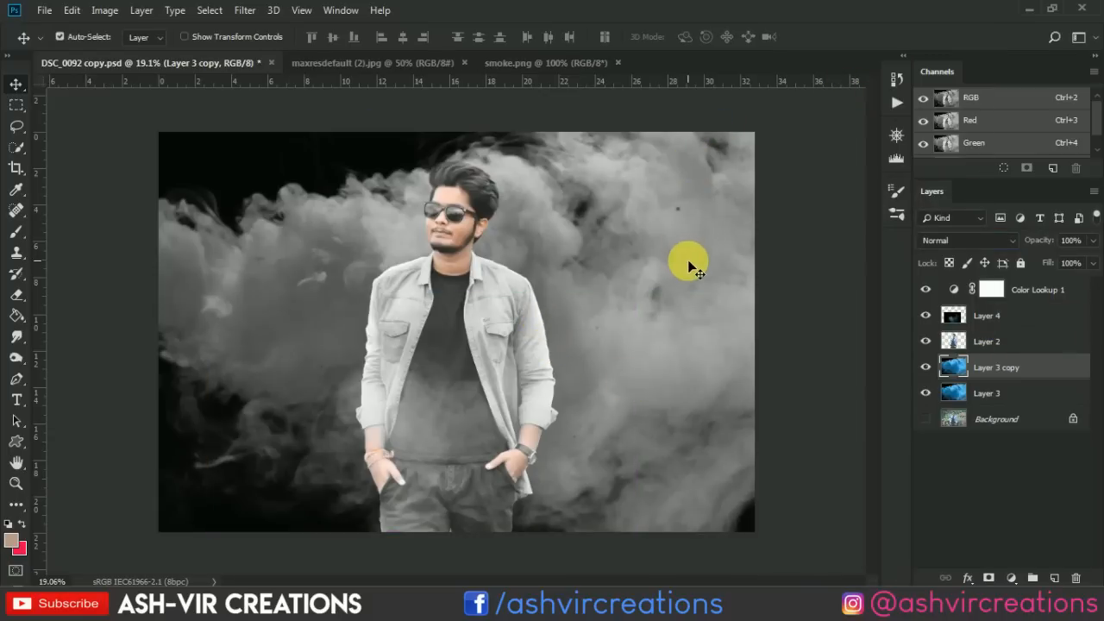
drag(693, 260, 629, 564)
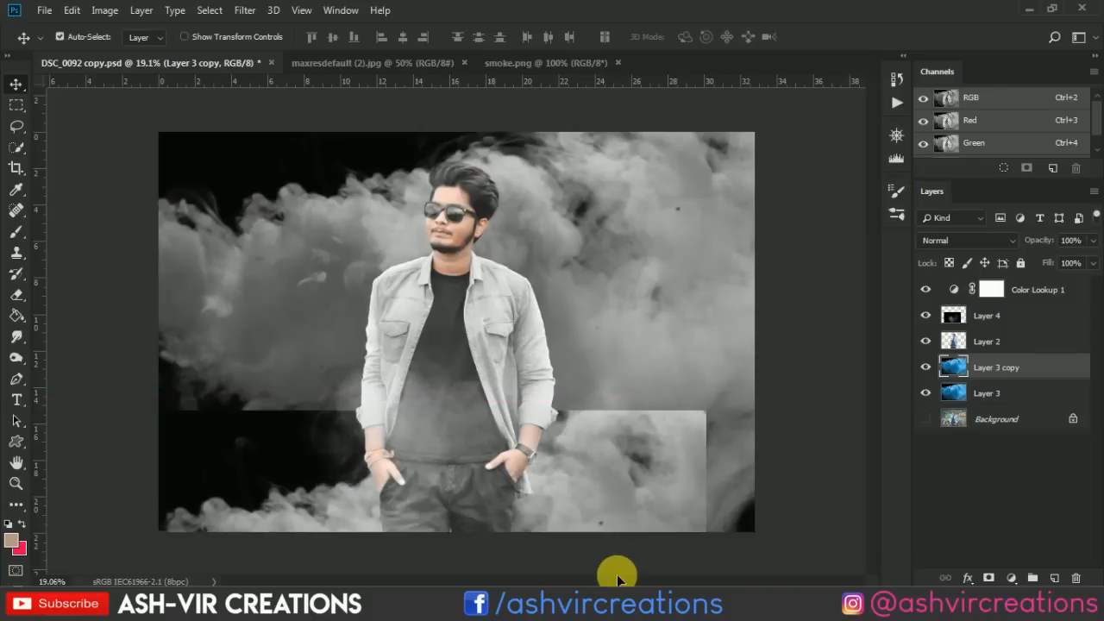
Step: Set Layer 3 copy to the Screen blend mode and reposition it so its smoke fills the lower part through to the right canvas edge
click(958, 241)
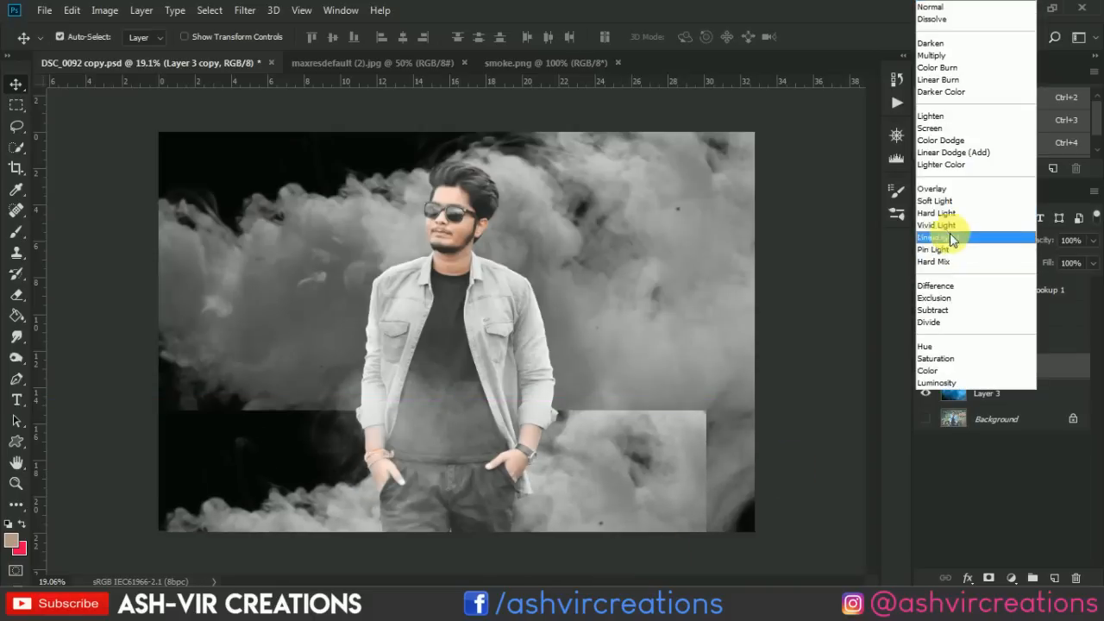
click(962, 140)
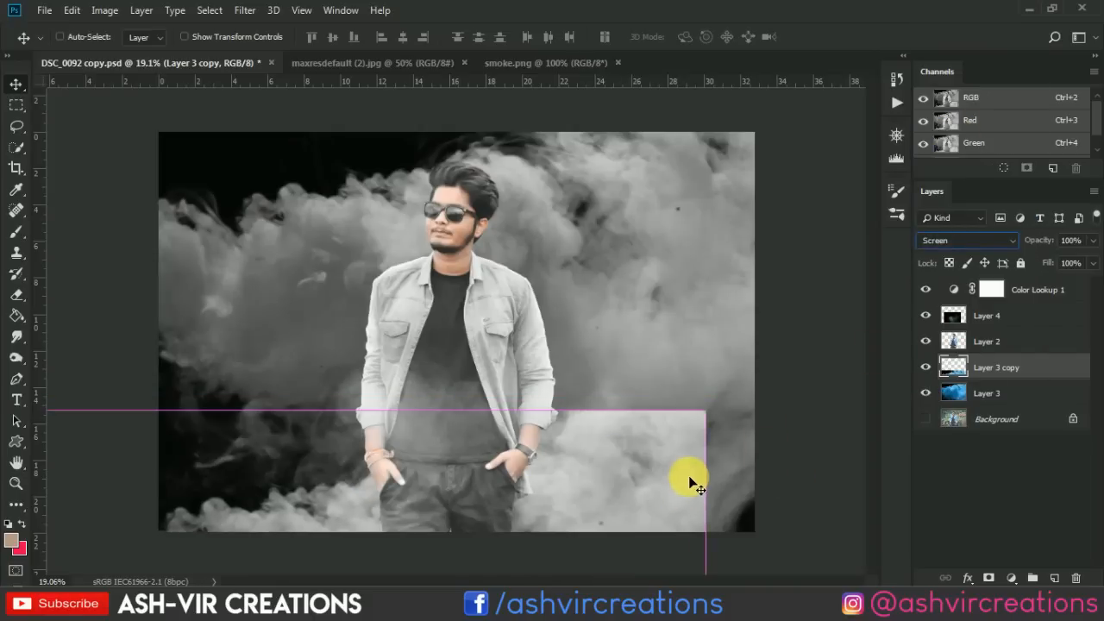
key(ctrl+t)
drag(666, 464, 844, 451)
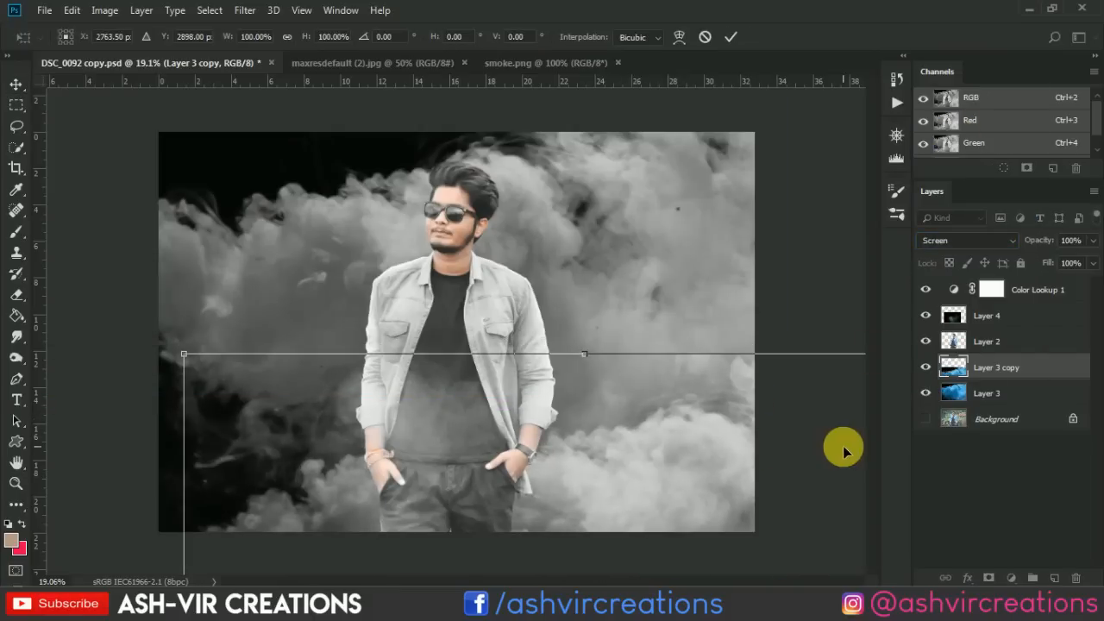
drag(717, 449, 678, 378)
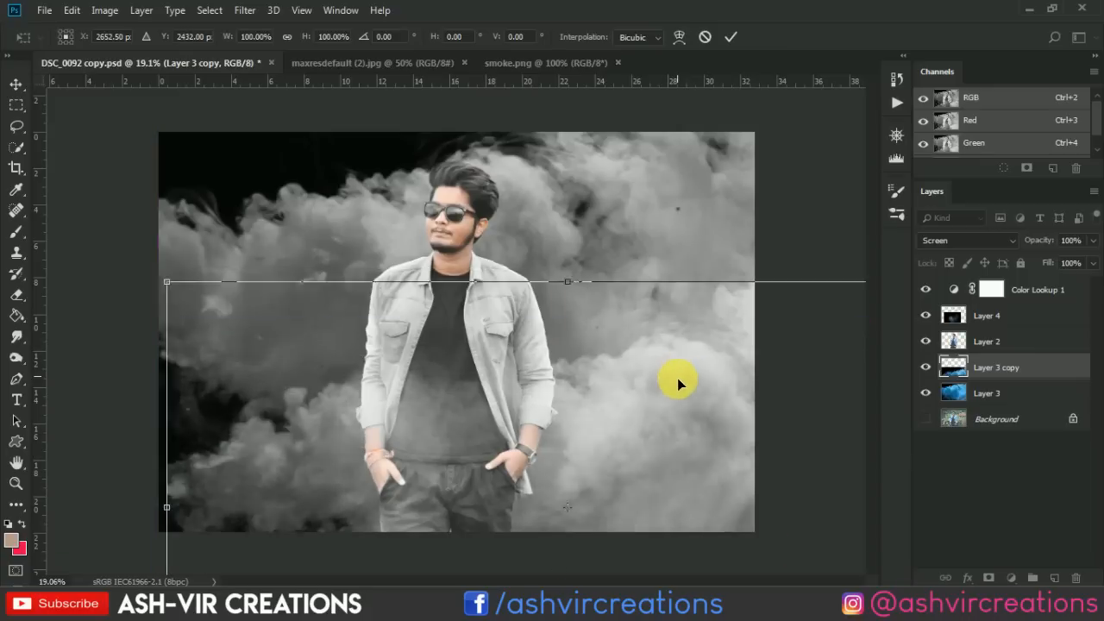
key(ctrl+z)
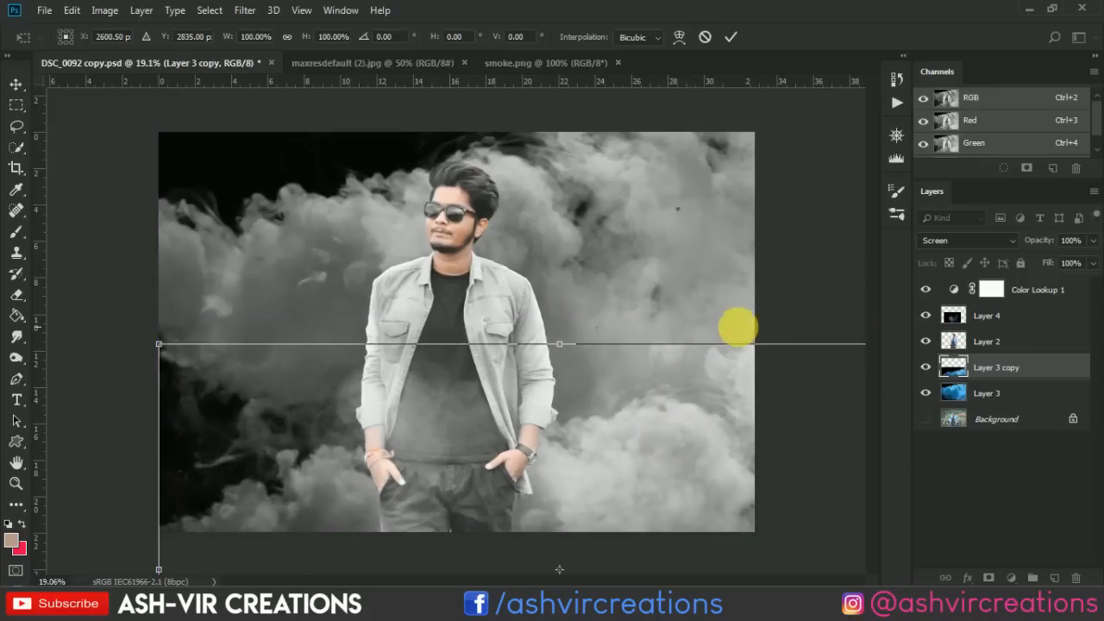
double_click(735, 400)
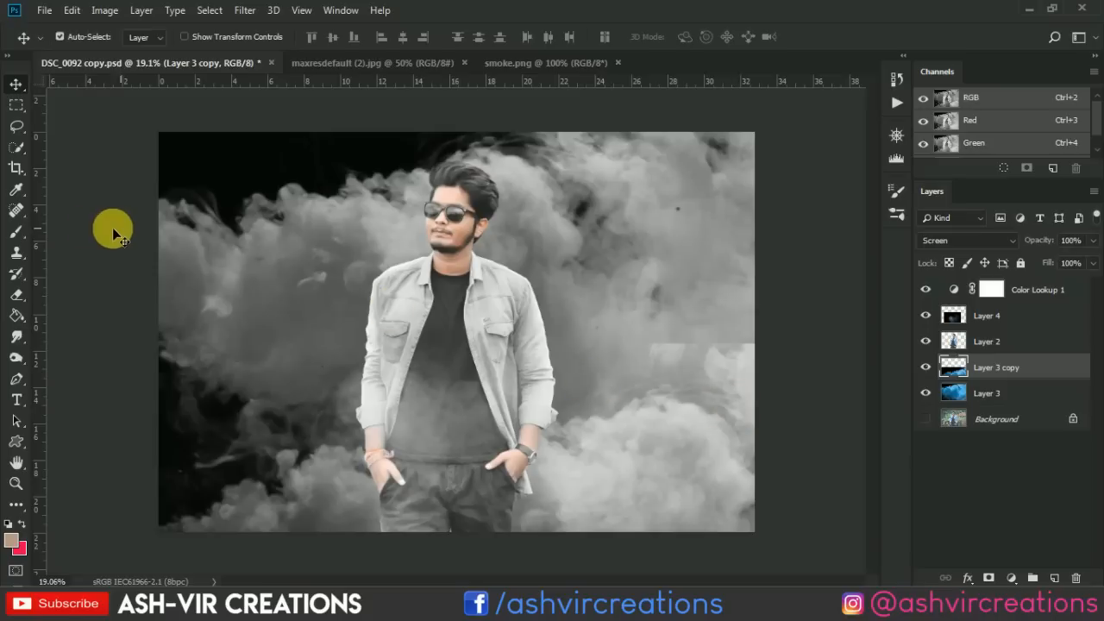
Step: Erase the hard upper edge of Layer 3 copy on the man's right with a 369 px Soft Round eraser
click(18, 294)
right_click(454, 294)
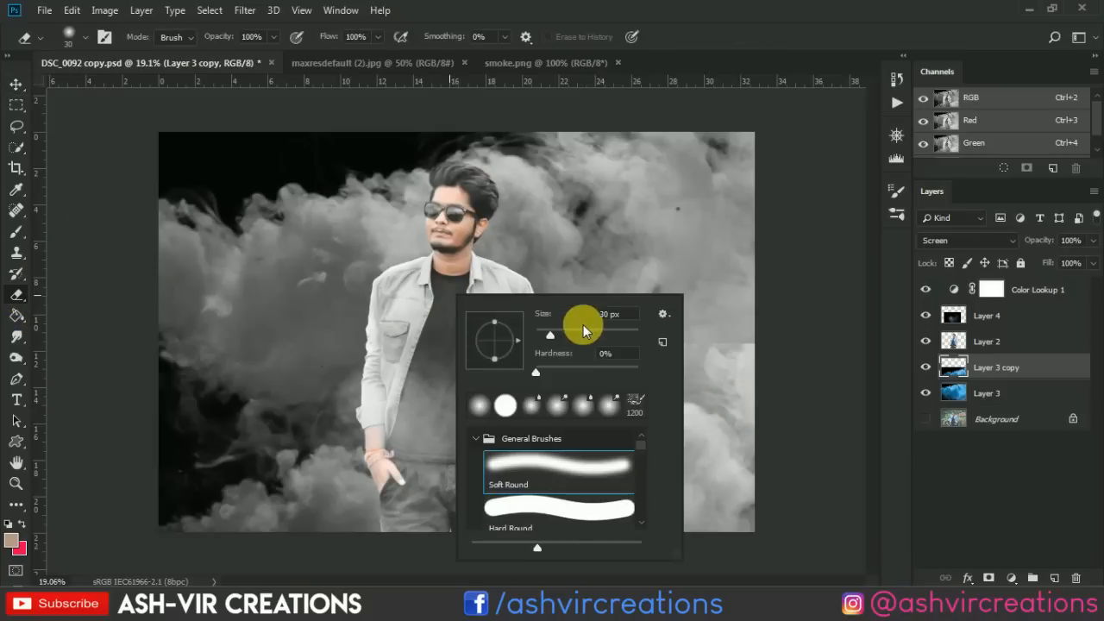
double_click(610, 314)
text(369)
key(Return)
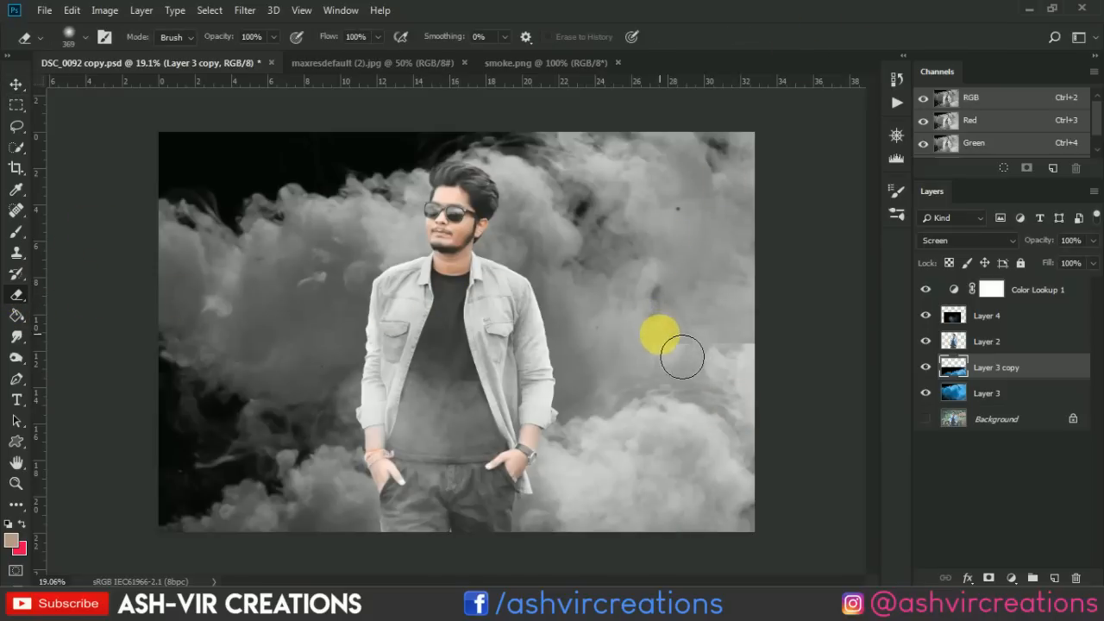
mouse_move(678, 387)
mouse_down()
mouse_move(774, 362)
mouse_move(781, 397)
mouse_up()
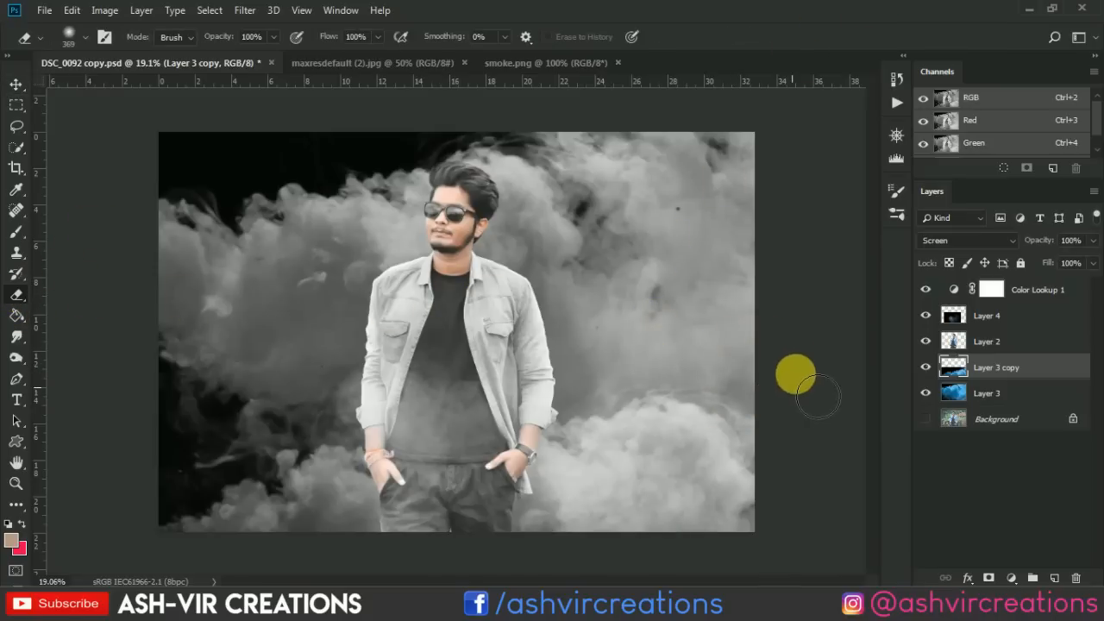
key(v)
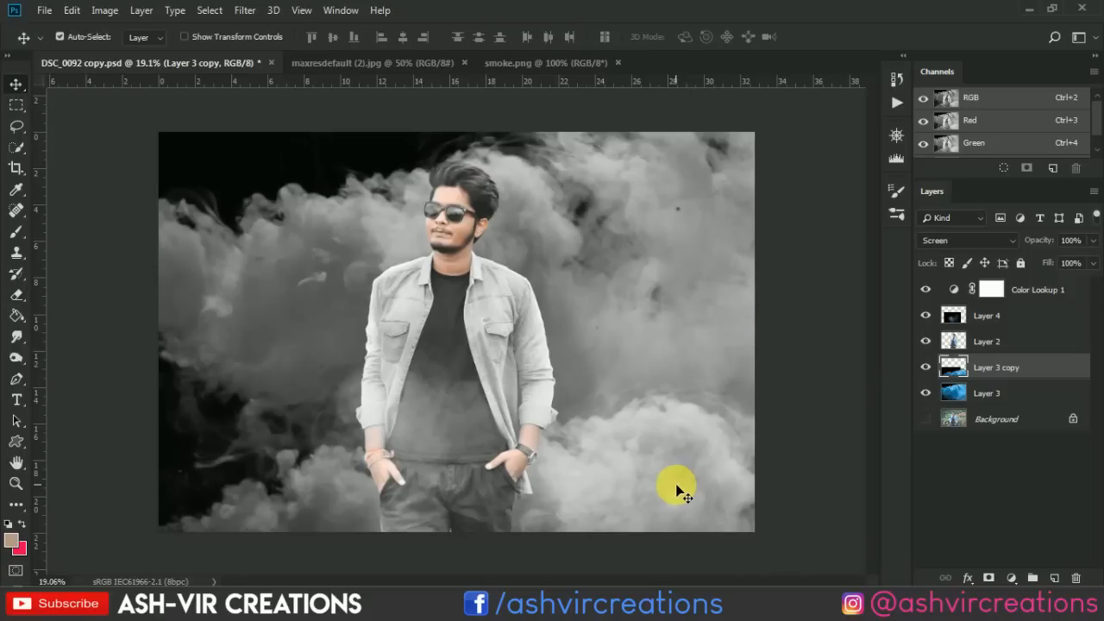
key(ctrl+plus)
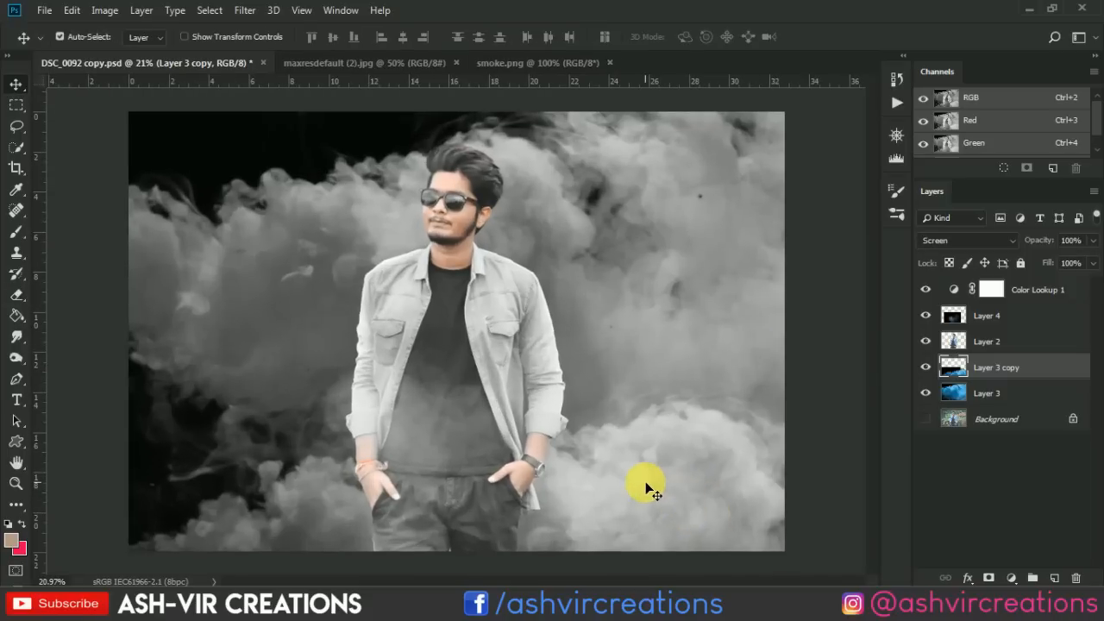
key(ctrl+minus)
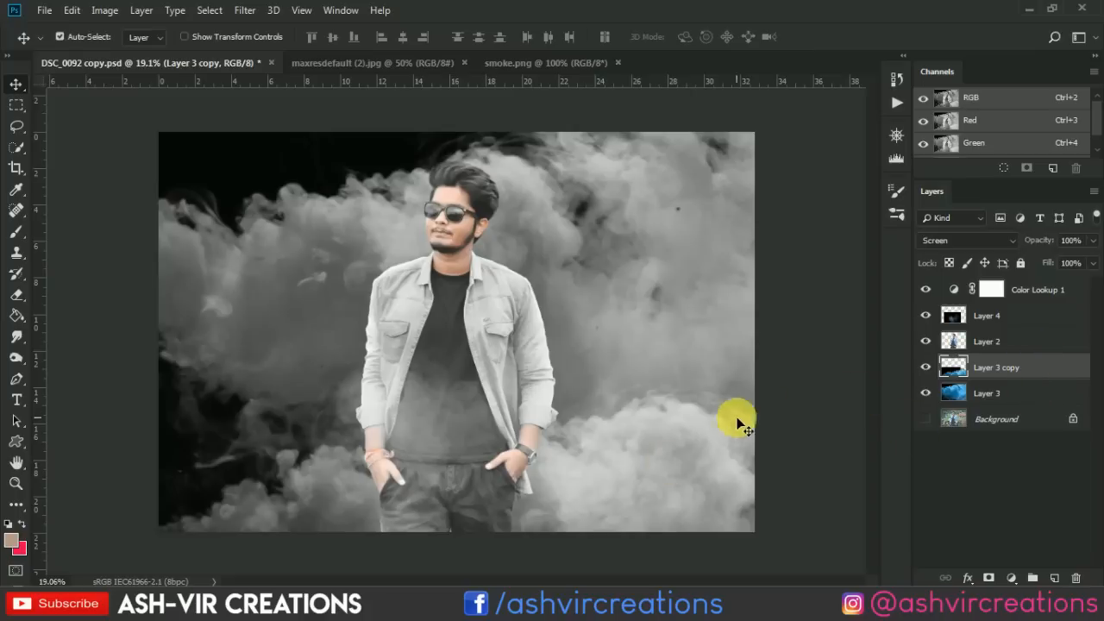
scroll(730, 423, up, 1)
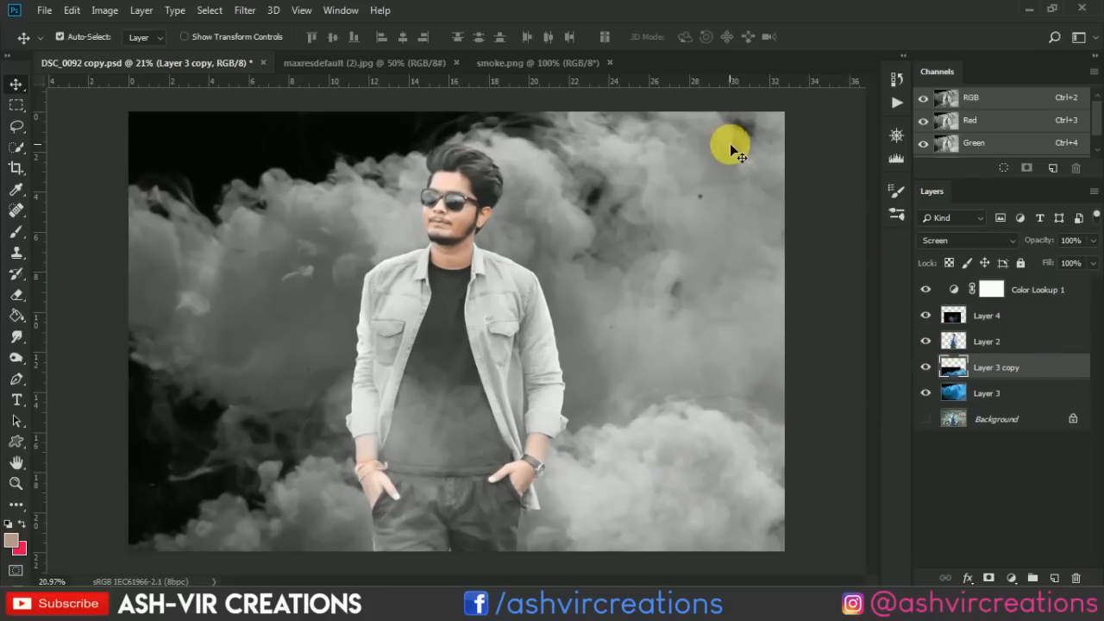
Step: Arrange the open documents in a 2-up Vertical layout
click(340, 10)
mouse_move(380, 27)
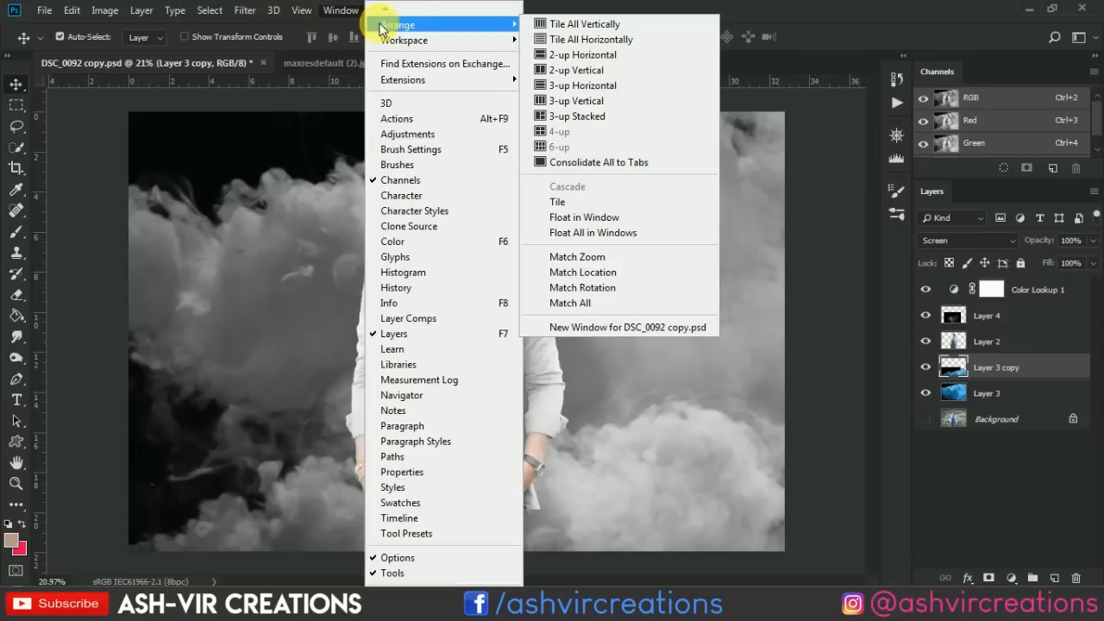
click(625, 69)
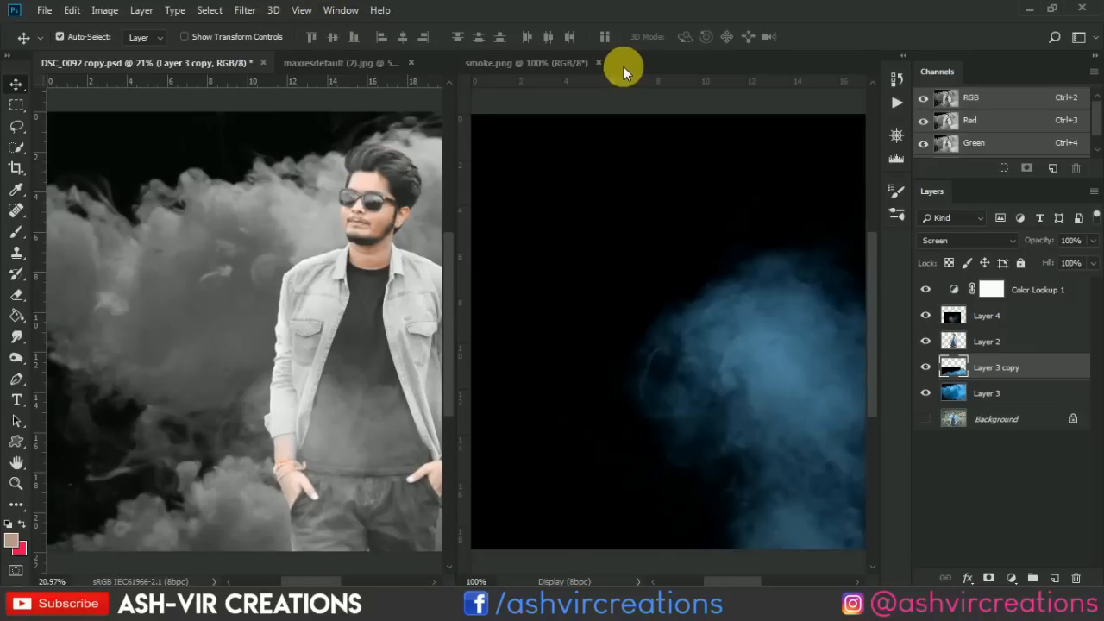
click(568, 62)
click(44, 10)
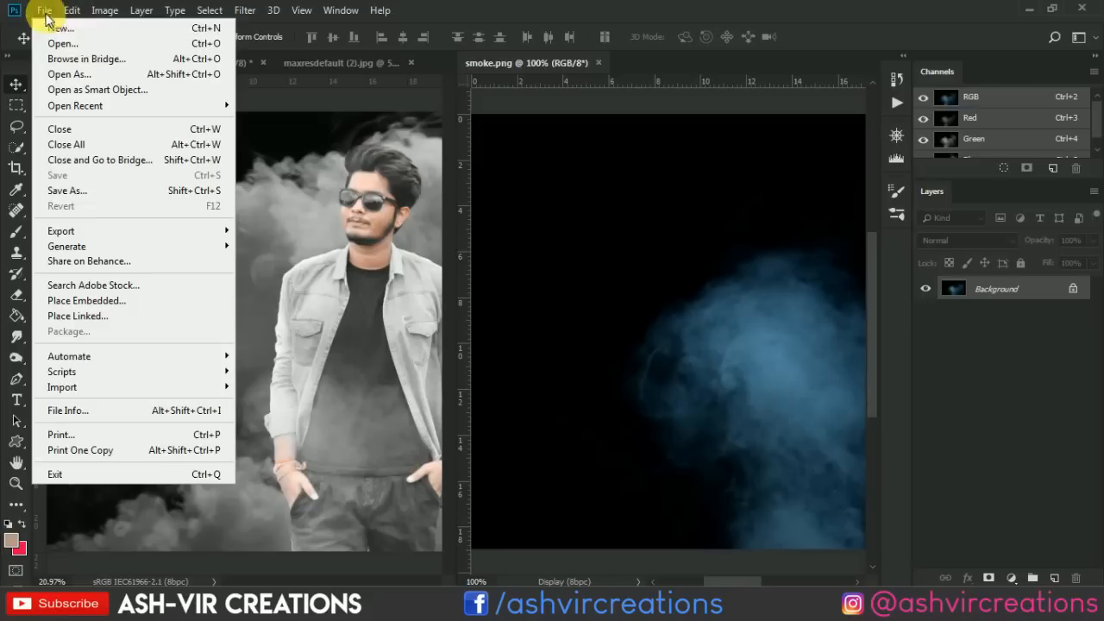
click(59, 40)
click(628, 212)
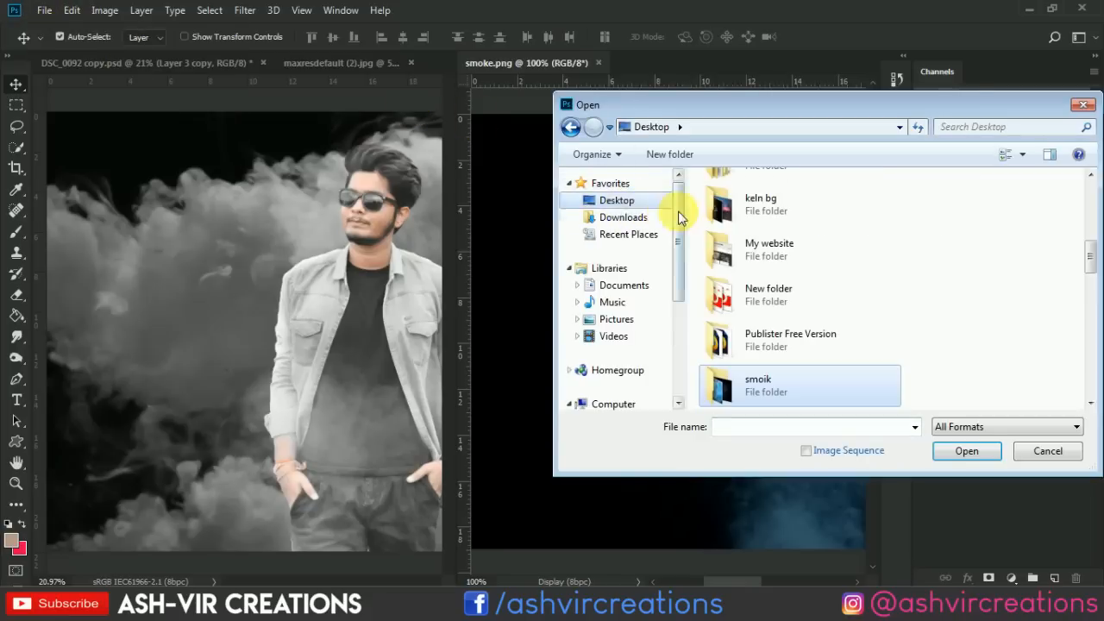
scroll(887, 290, down, 5)
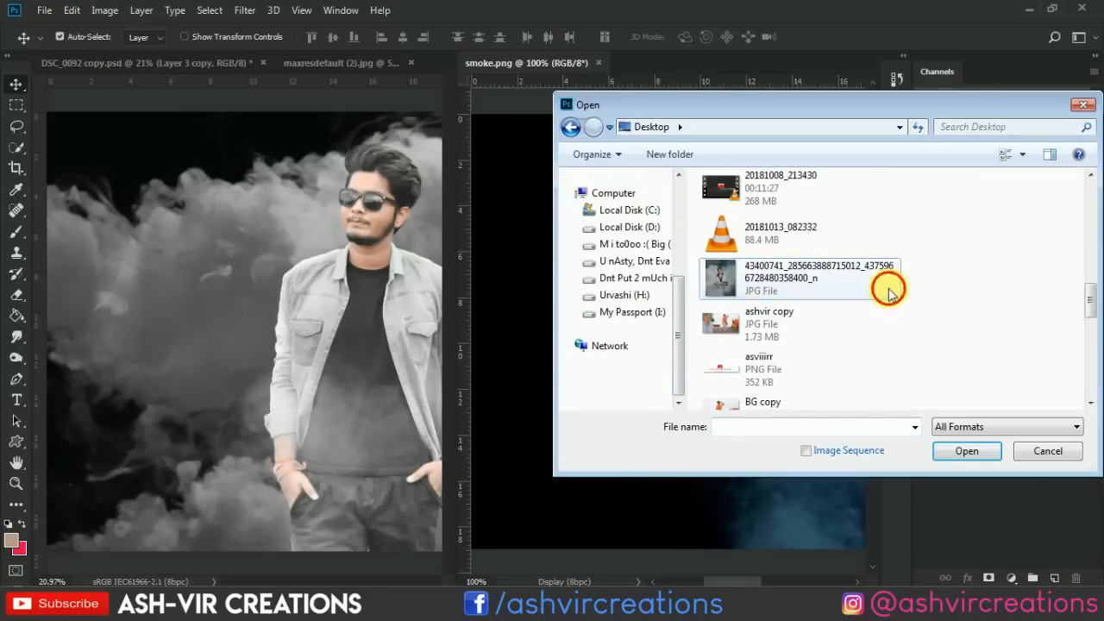
double_click(889, 292)
Step: Crop DSC_0092 copy.psd to a portrait frame around the man with the ratio cleared, extending the canvas above and below
click(201, 249)
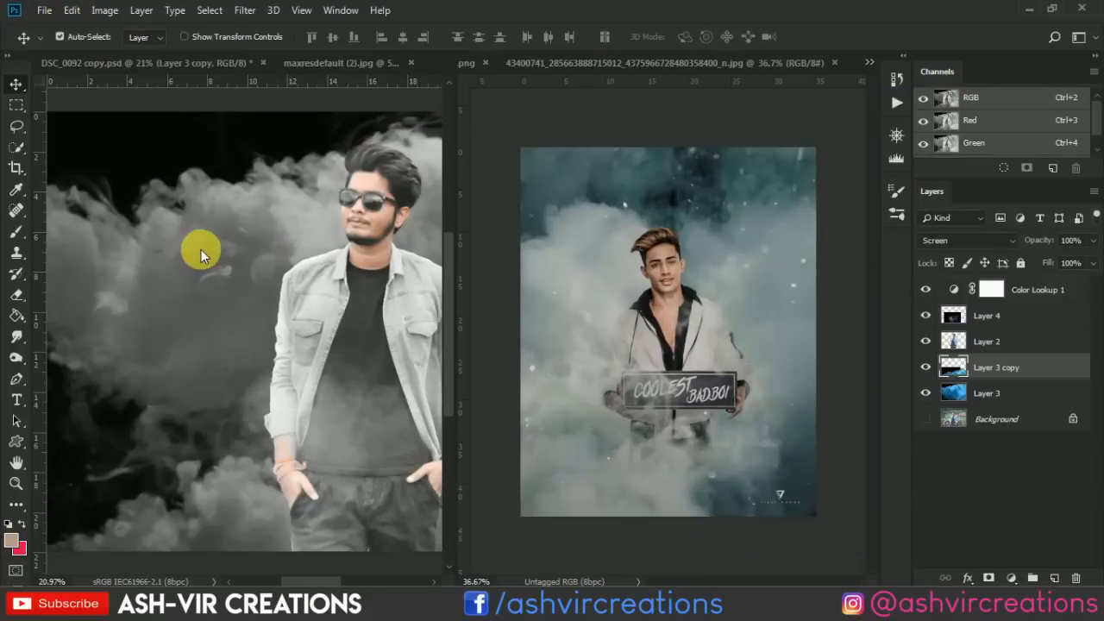
scroll(205, 247, down, 3)
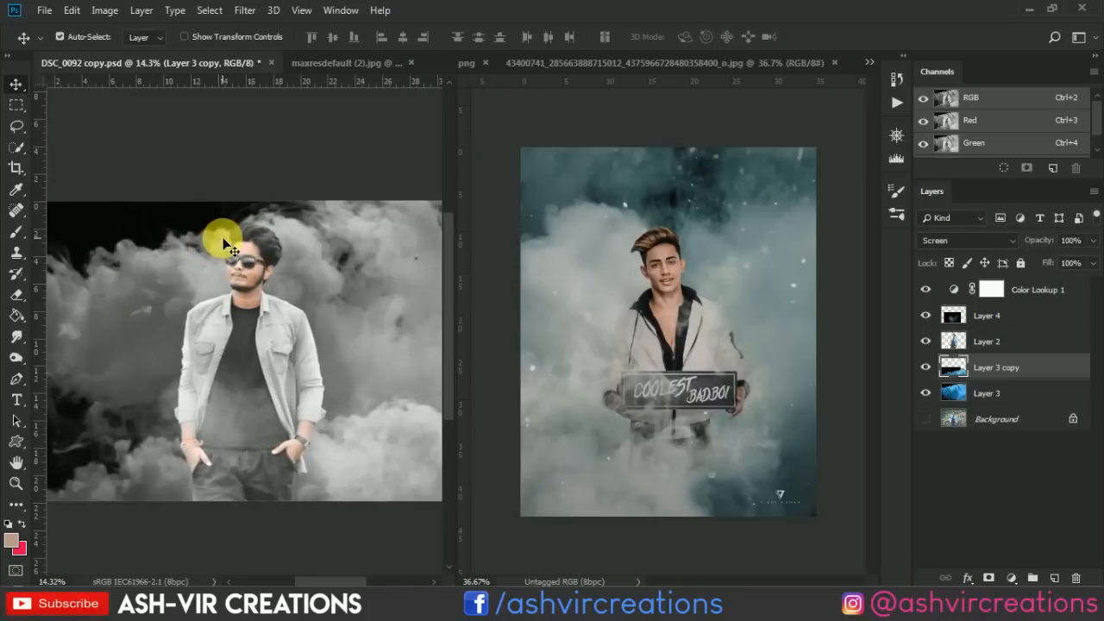
scroll(226, 237, down, 1)
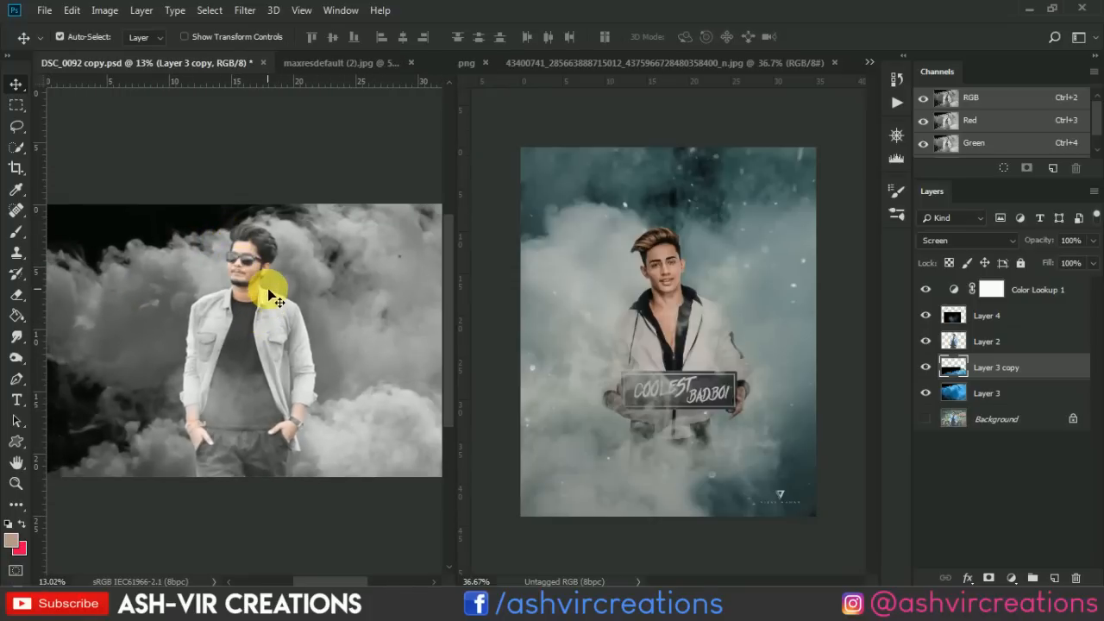
click(17, 169)
click(256, 204)
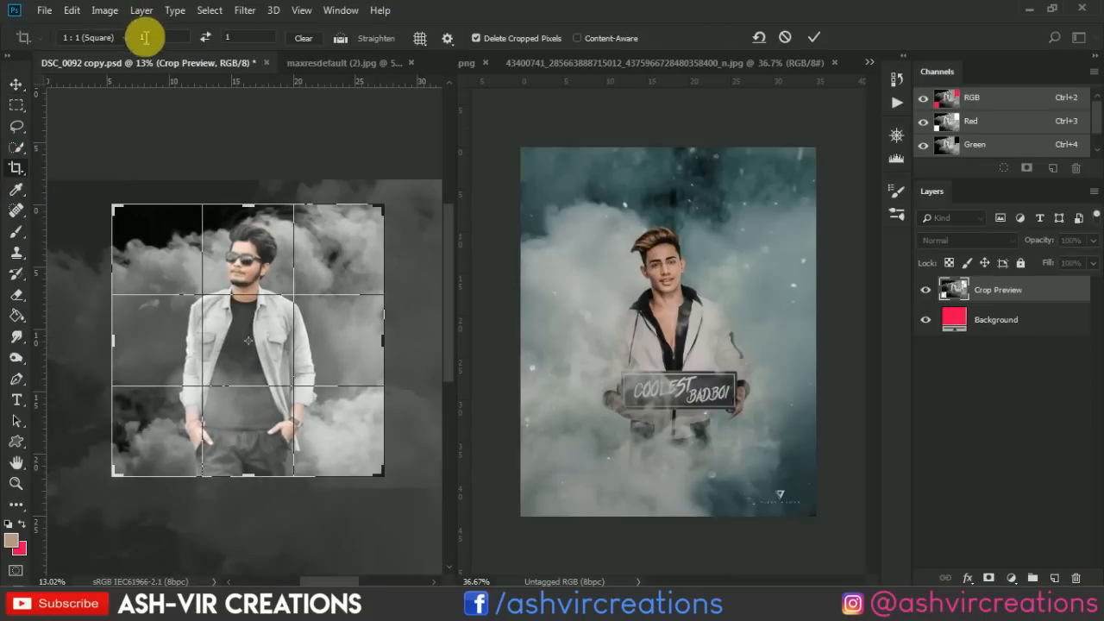
click(304, 38)
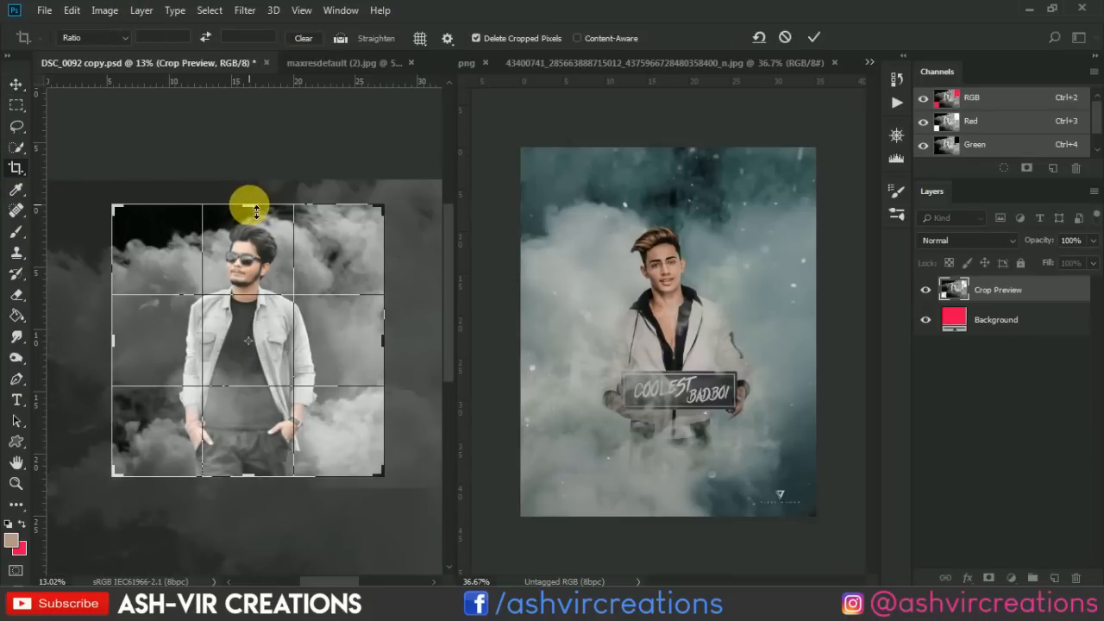
drag(261, 212, 258, 173)
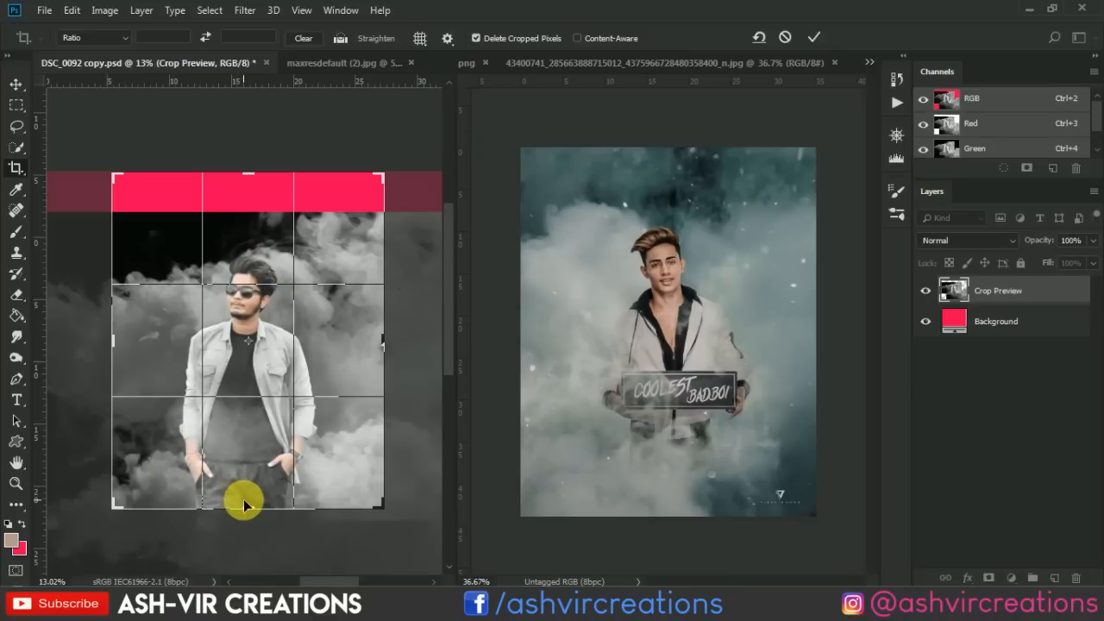
drag(252, 511, 254, 526)
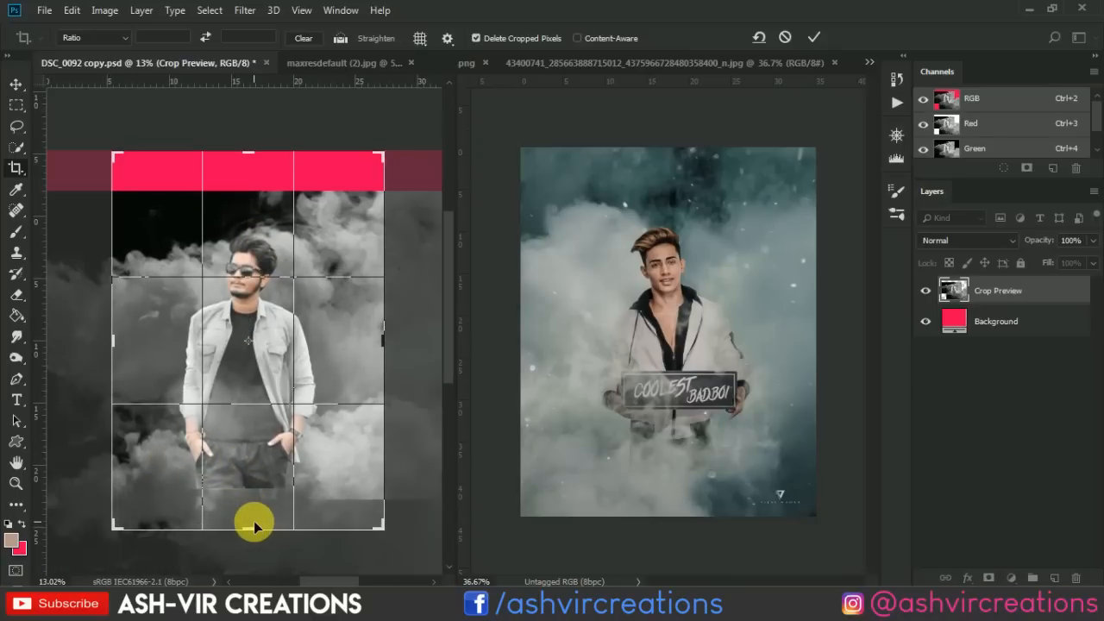
scroll(204, 418, up, 1)
scroll(204, 418, down, 1)
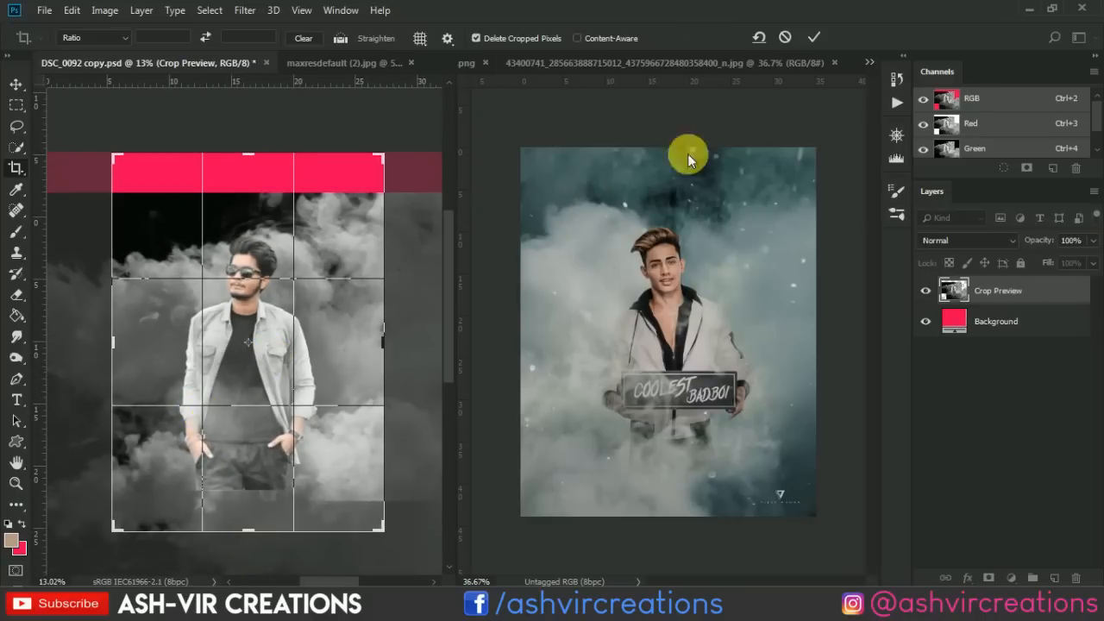
click(814, 35)
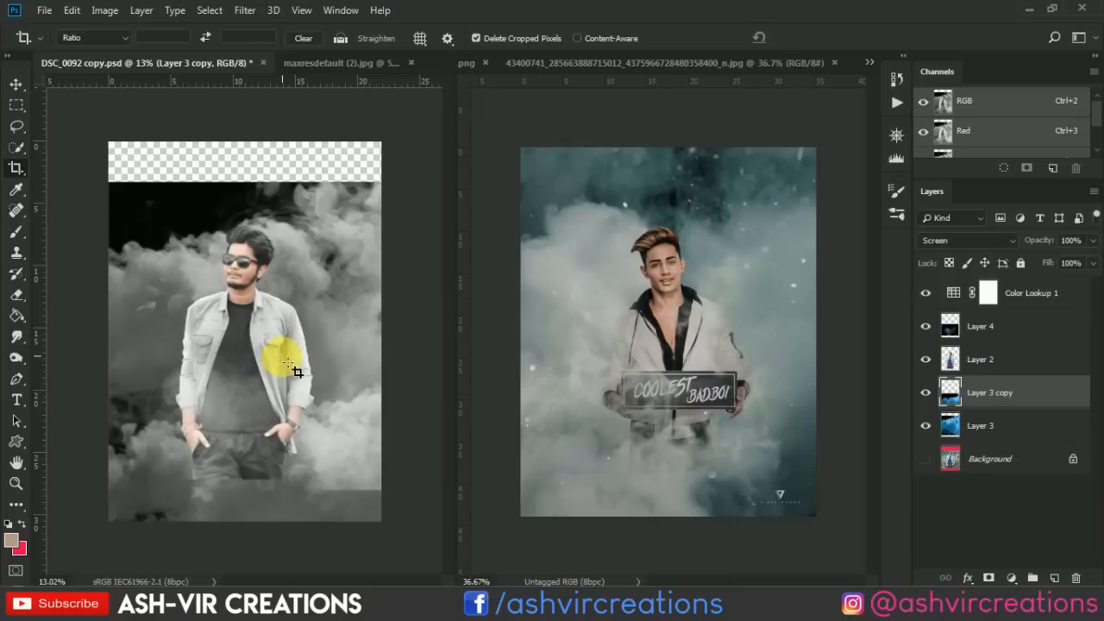
Step: Copy the blue smoke image from maxresdefault (2).jpg into the composite, directly above Layer 3
key(v)
click(1009, 421)
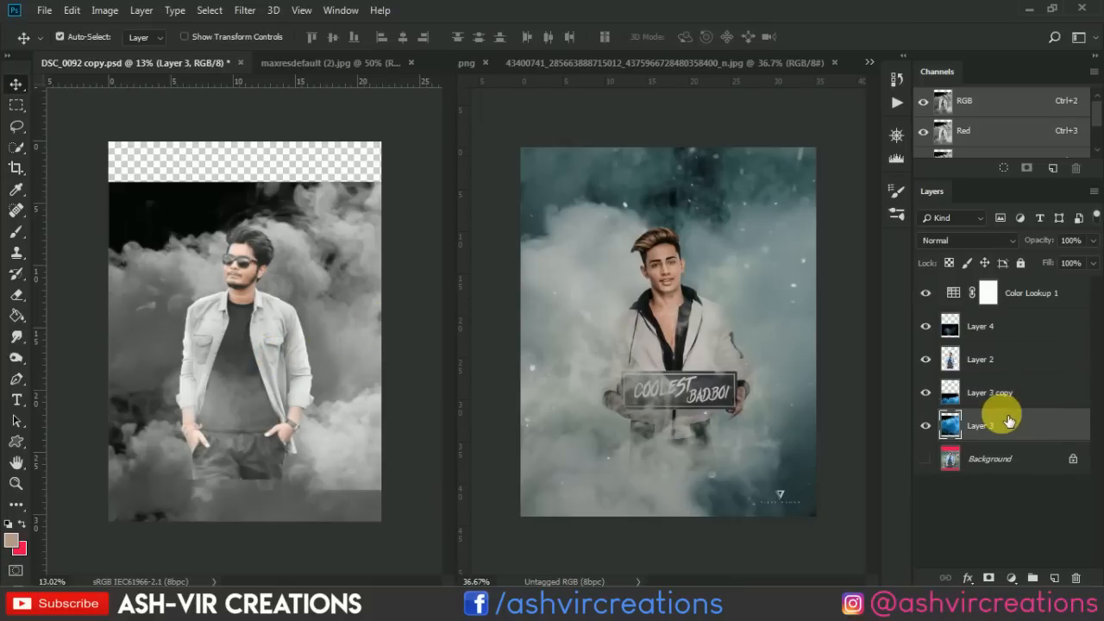
click(365, 64)
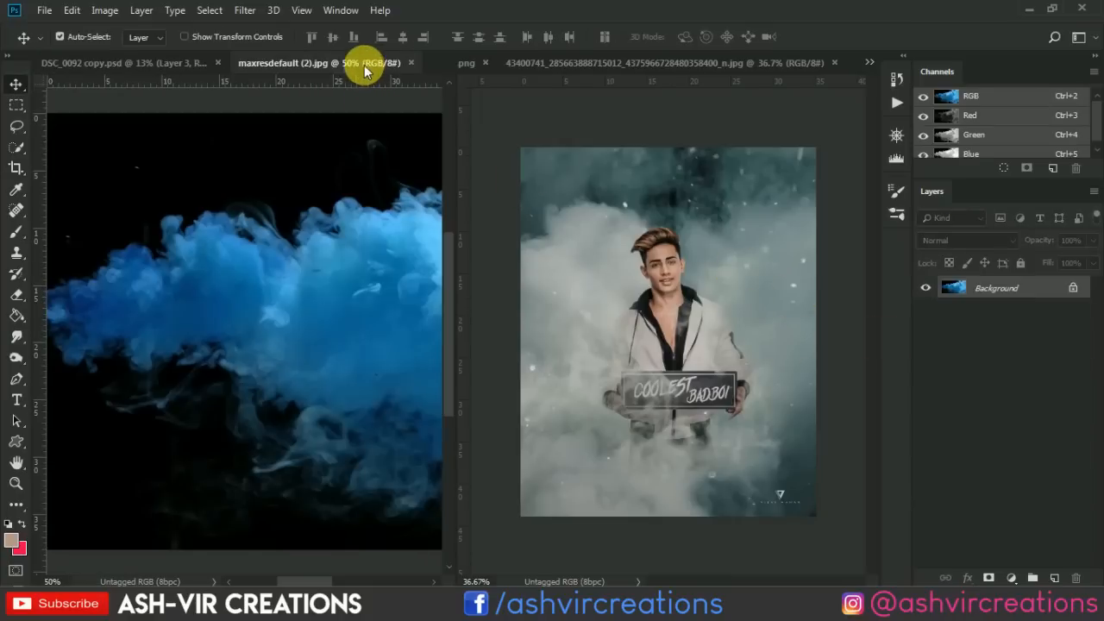
drag(264, 172, 262, 237)
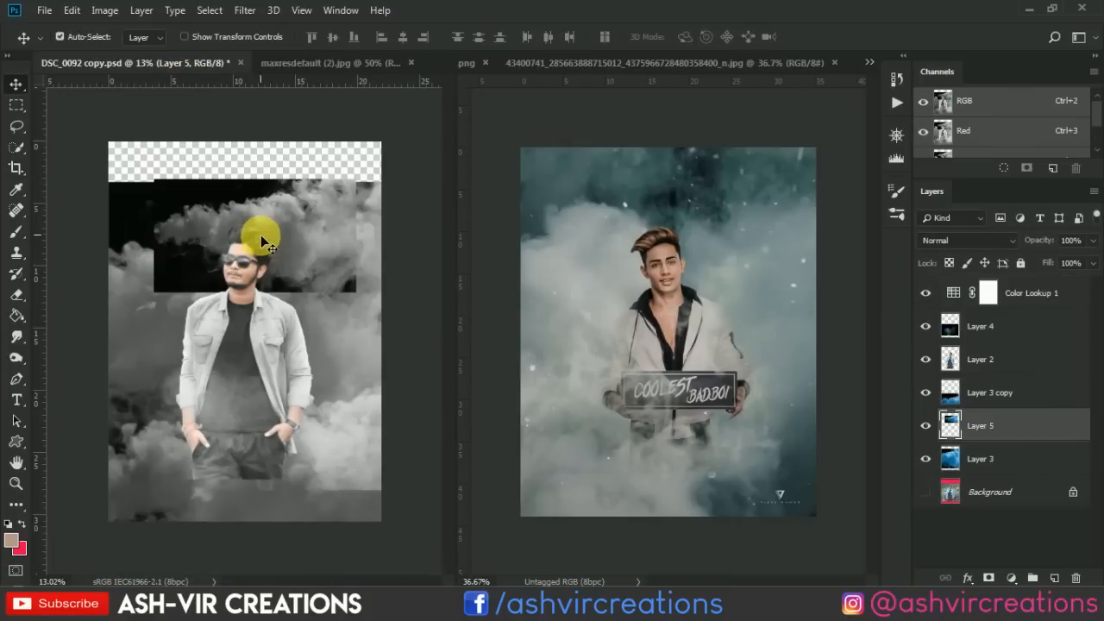
Step: Scale Layer 5 to about 317% and shift its smoke right so it covers the empty upper part of the canvas
click(72, 9)
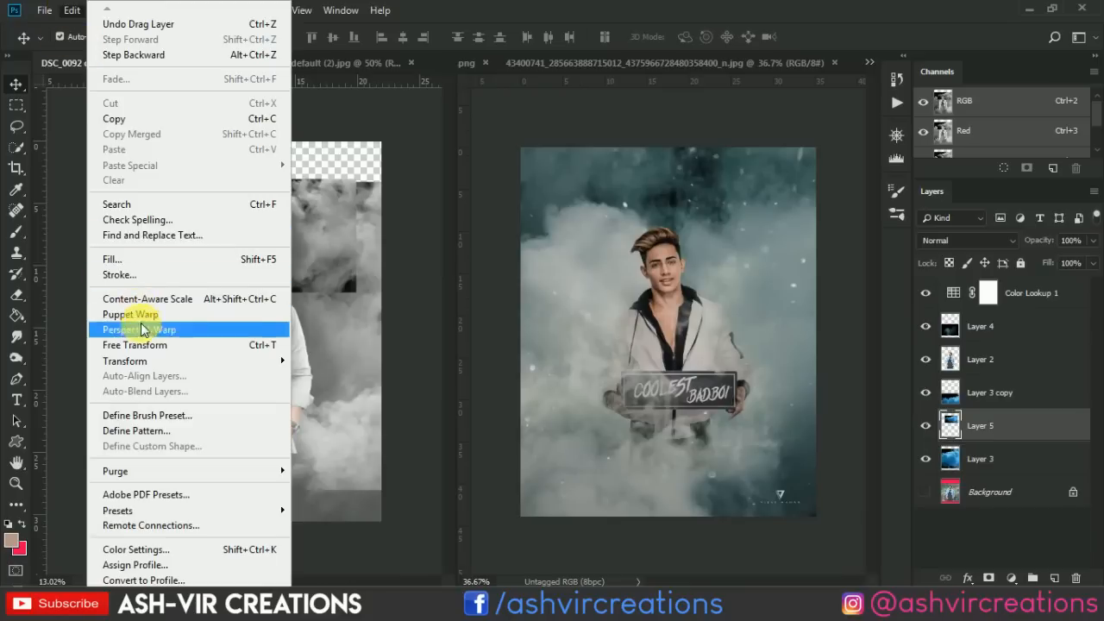
click(197, 344)
scroll(246, 345, down, 2)
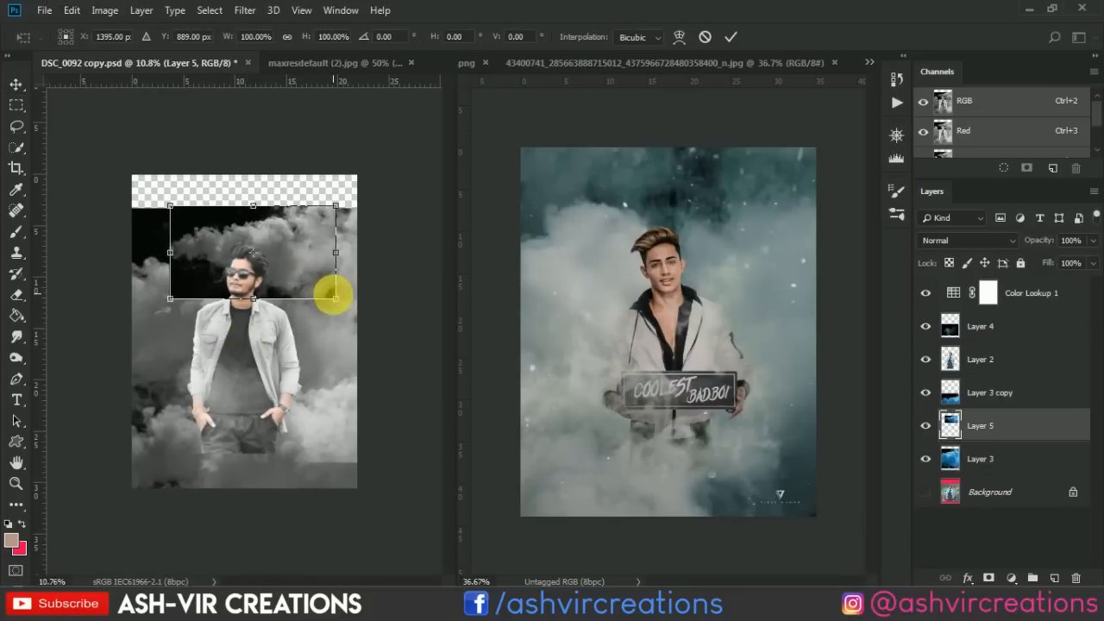
drag(336, 299, 547, 437)
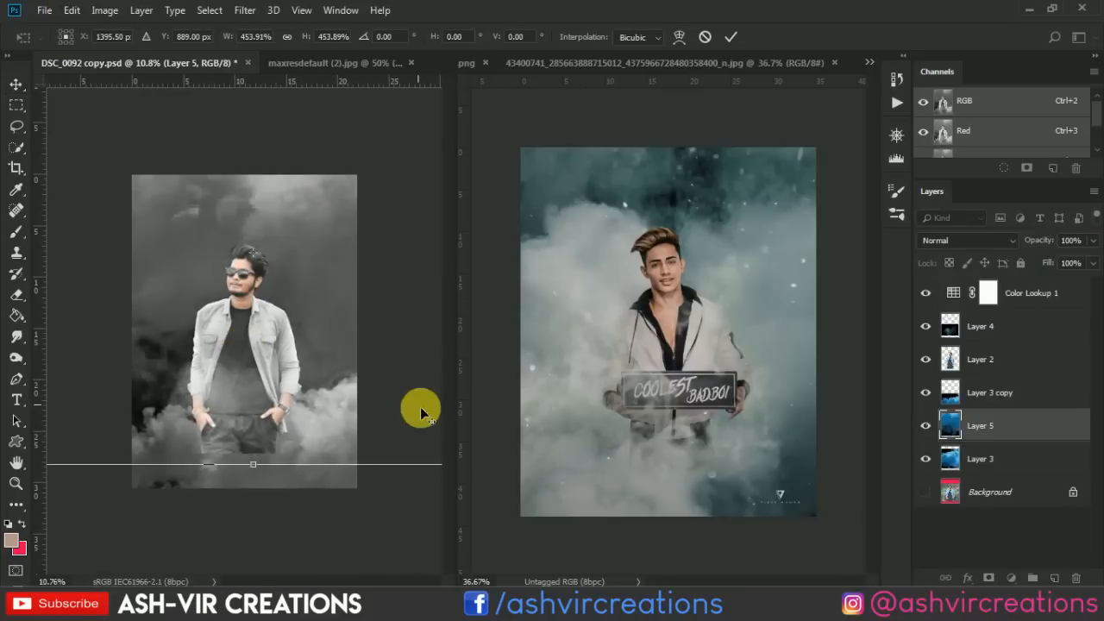
scroll(415, 404, down, 3)
scroll(385, 401, down, 2)
drag(371, 377, 333, 357)
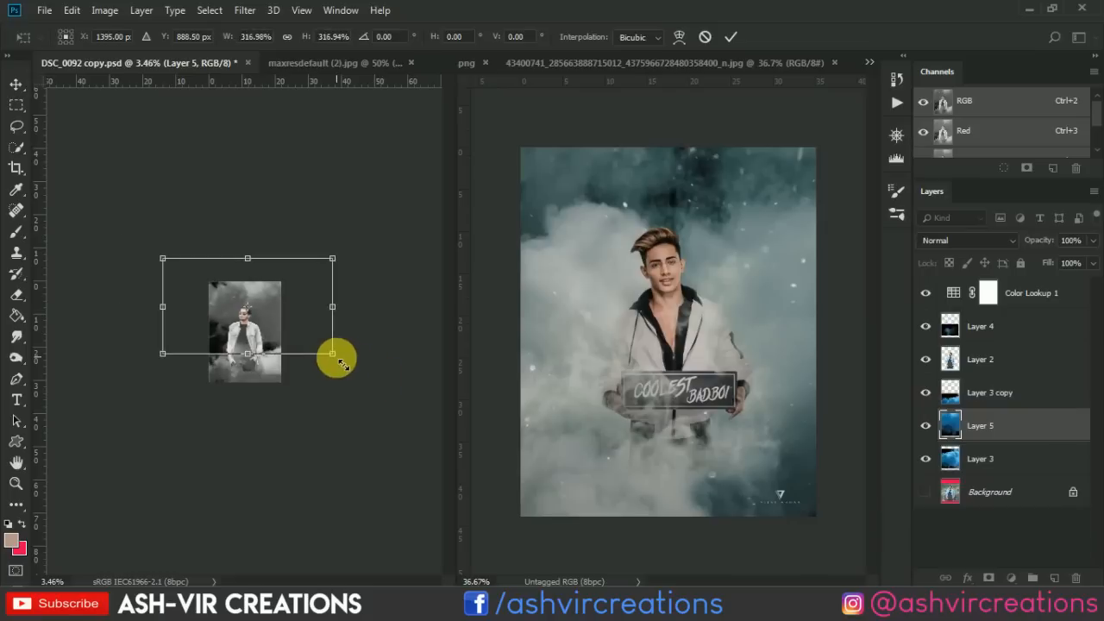
drag(256, 291, 278, 288)
key(Return)
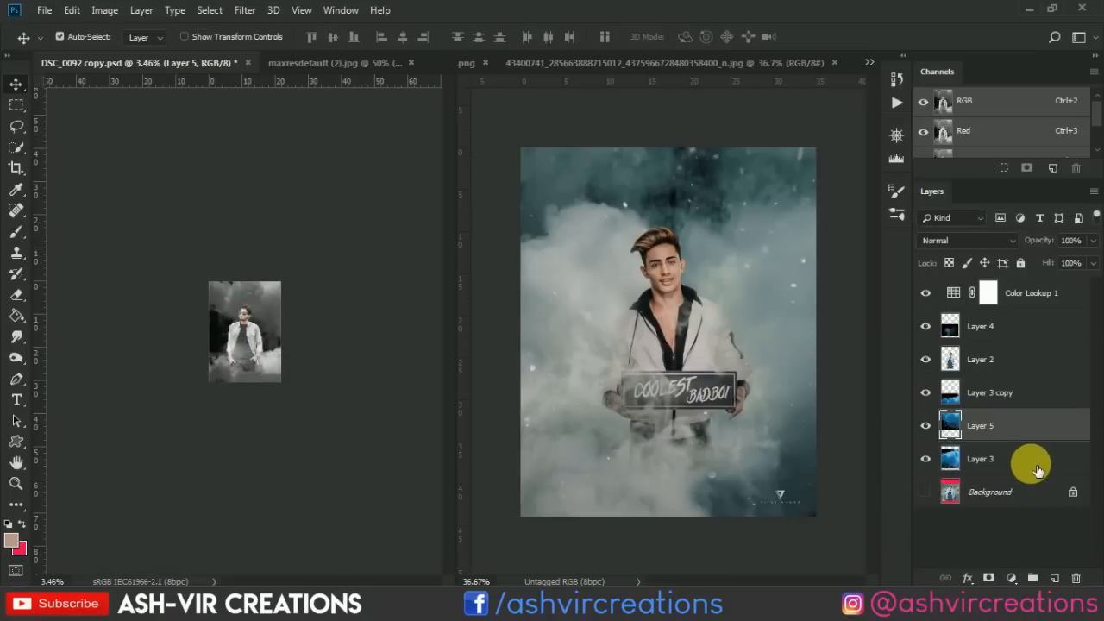
click(928, 427)
scroll(216, 264, up, 5)
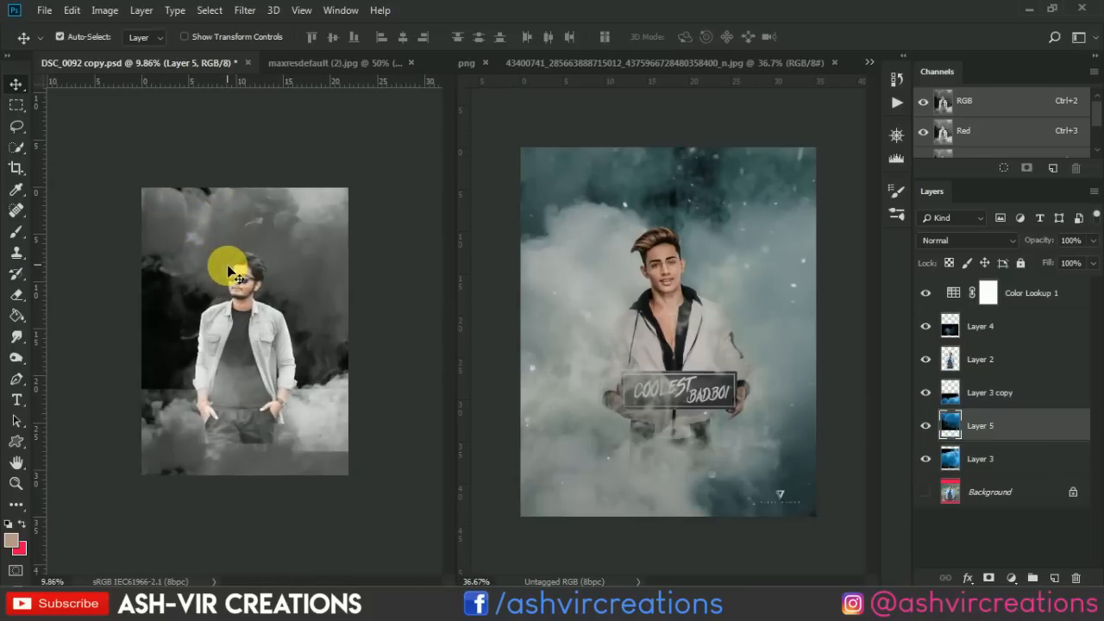
click(246, 10)
click(246, 8)
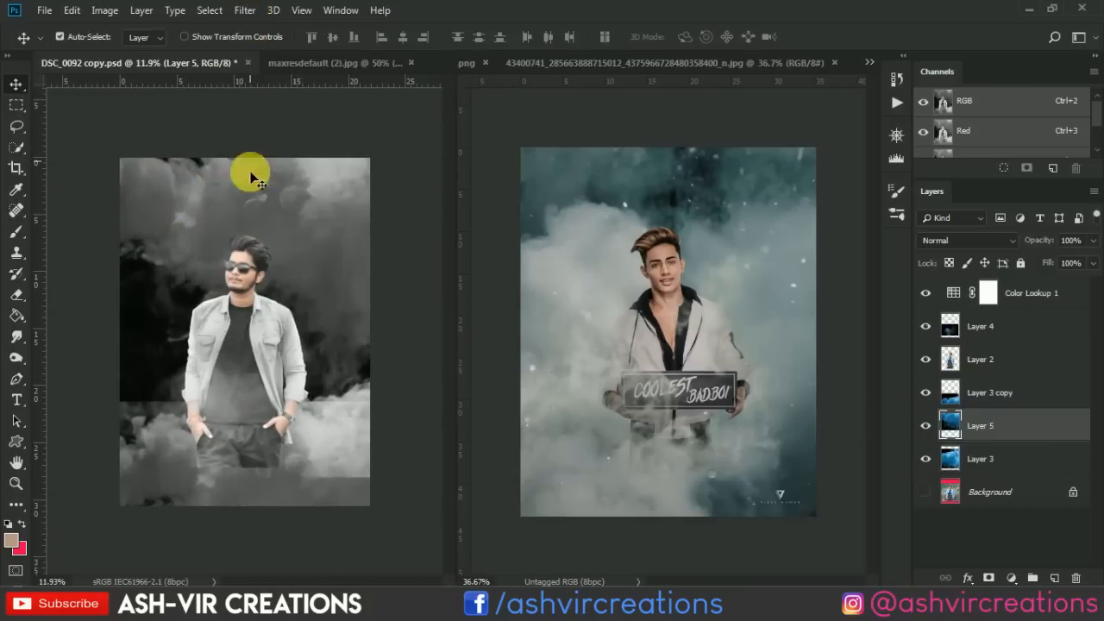
right_click(299, 219)
click(313, 218)
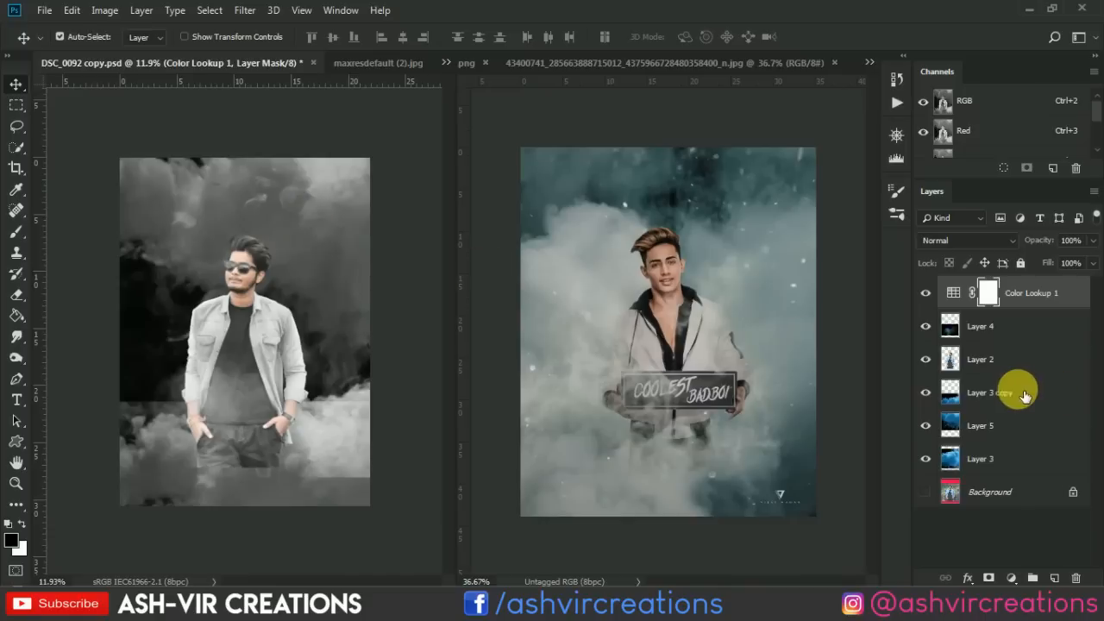
Step: Duplicate Layer 5 and move the copy down so its smoke lies behind the man's body
click(986, 423)
right_click(986, 423)
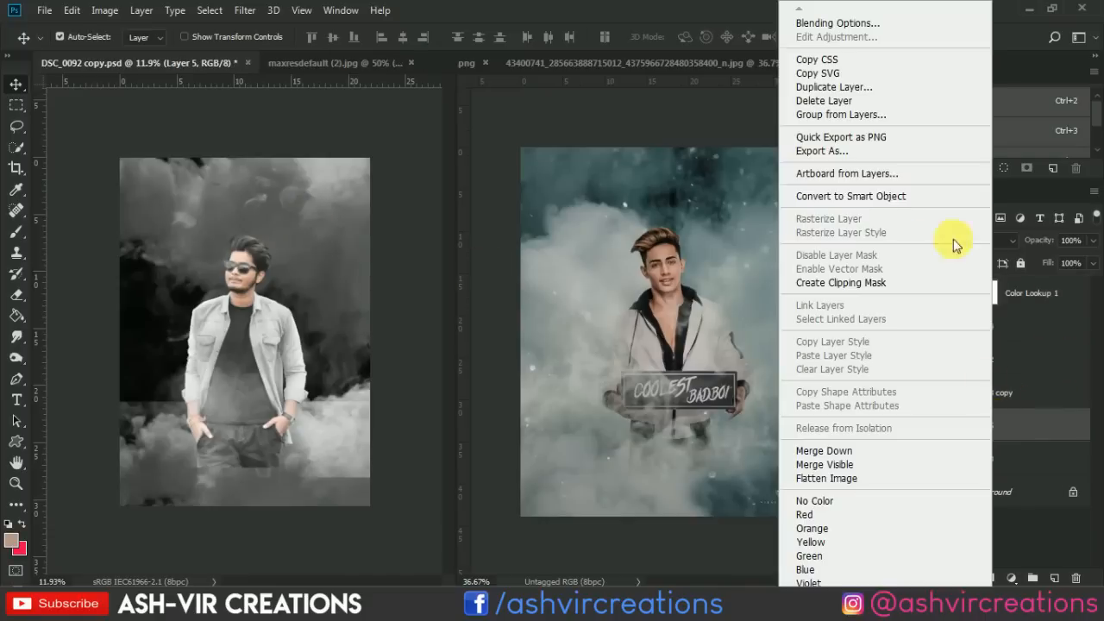
click(832, 88)
click(675, 157)
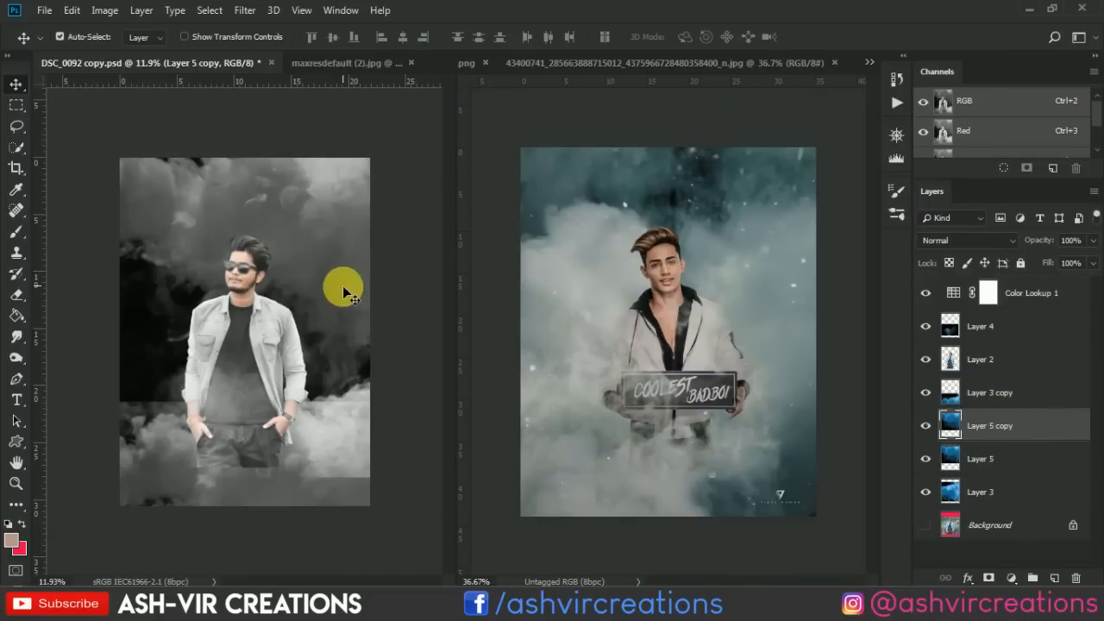
drag(340, 288, 302, 438)
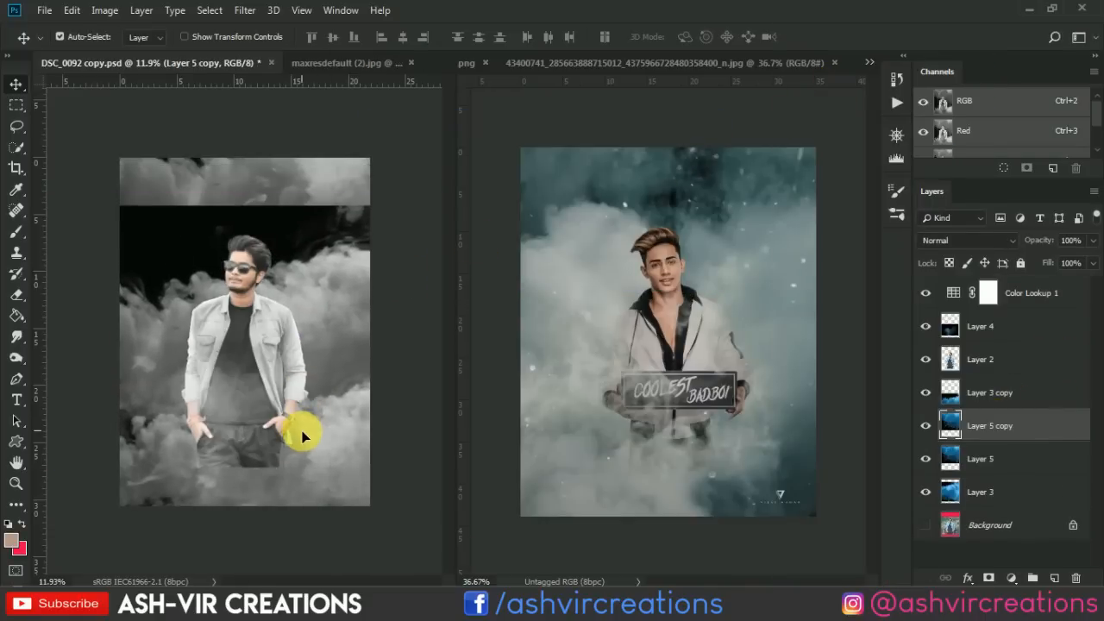
Step: Set Layer 5 copy to the Screen blend mode and move it up and to the right behind the man
click(962, 241)
click(953, 129)
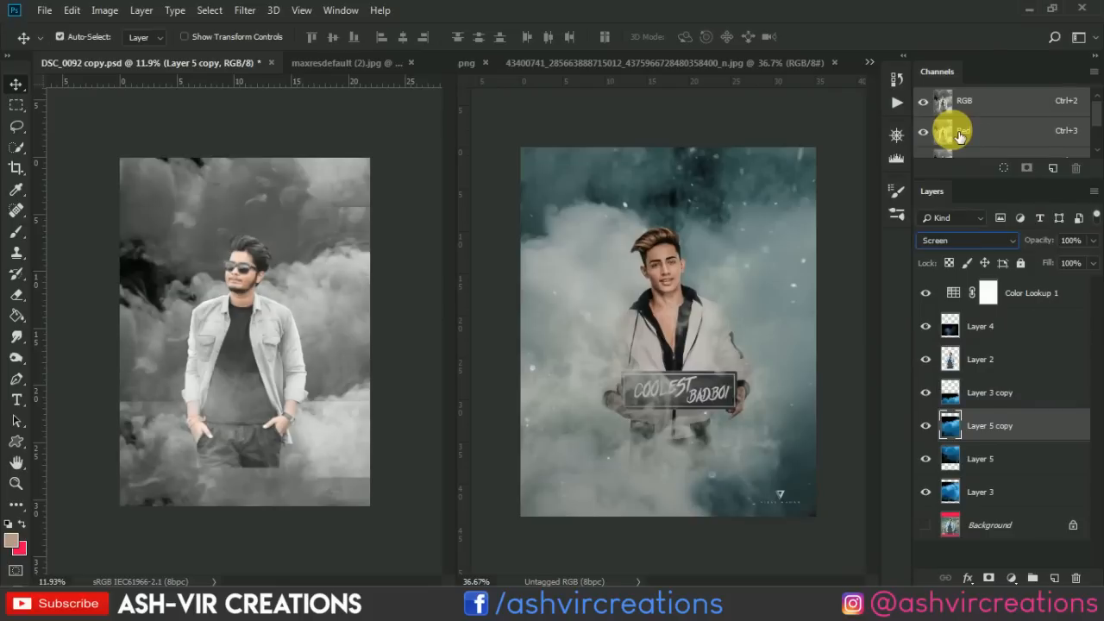
drag(360, 289, 392, 259)
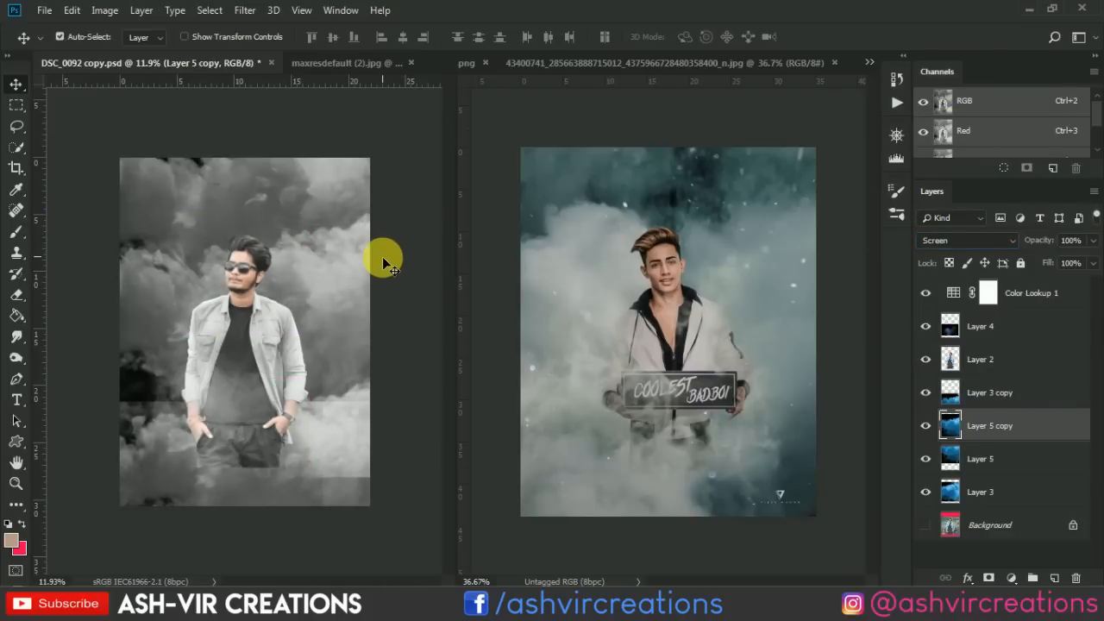
Step: Flip Layer 5 copy horizontally and reposition it so its dense smoke fills the man's left side of the image
key(ctrl+t)
right_click(343, 353)
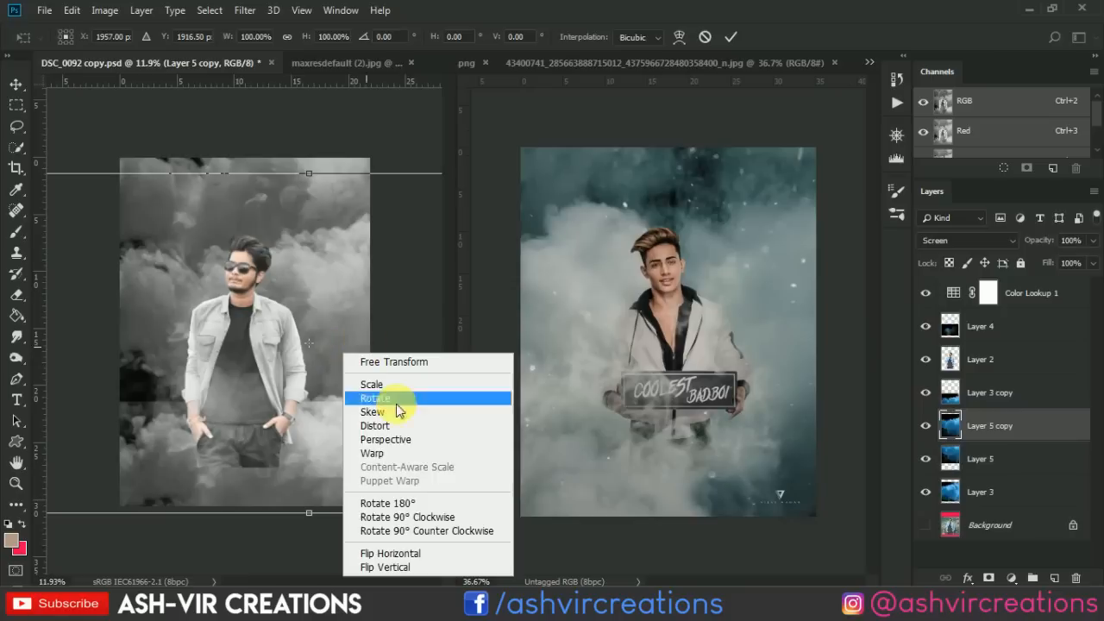
click(429, 553)
drag(333, 382, 294, 316)
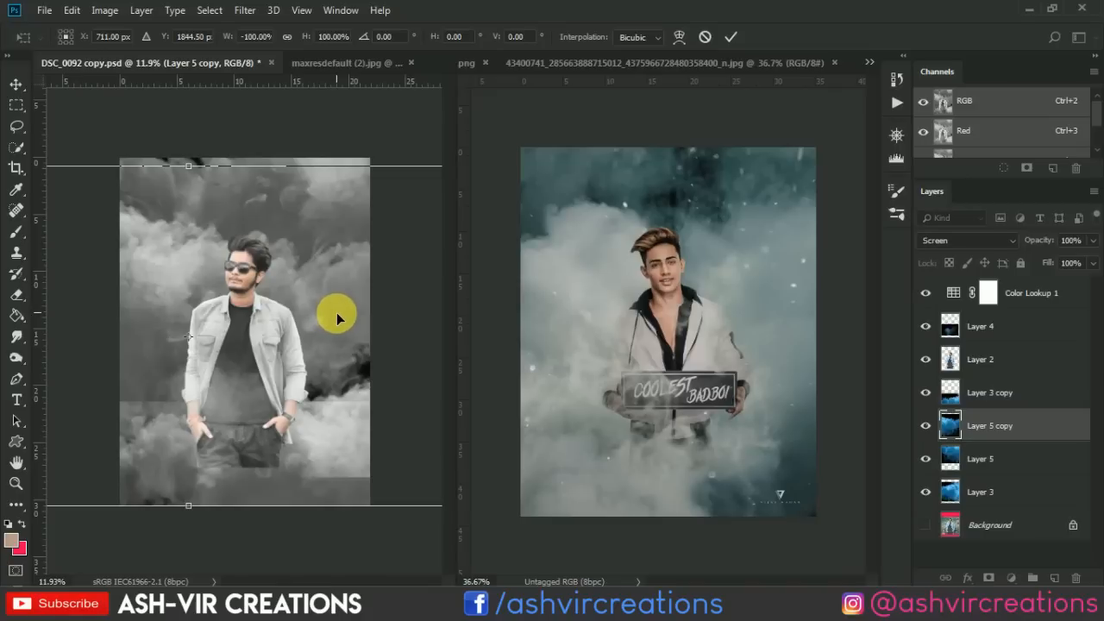
key(Return)
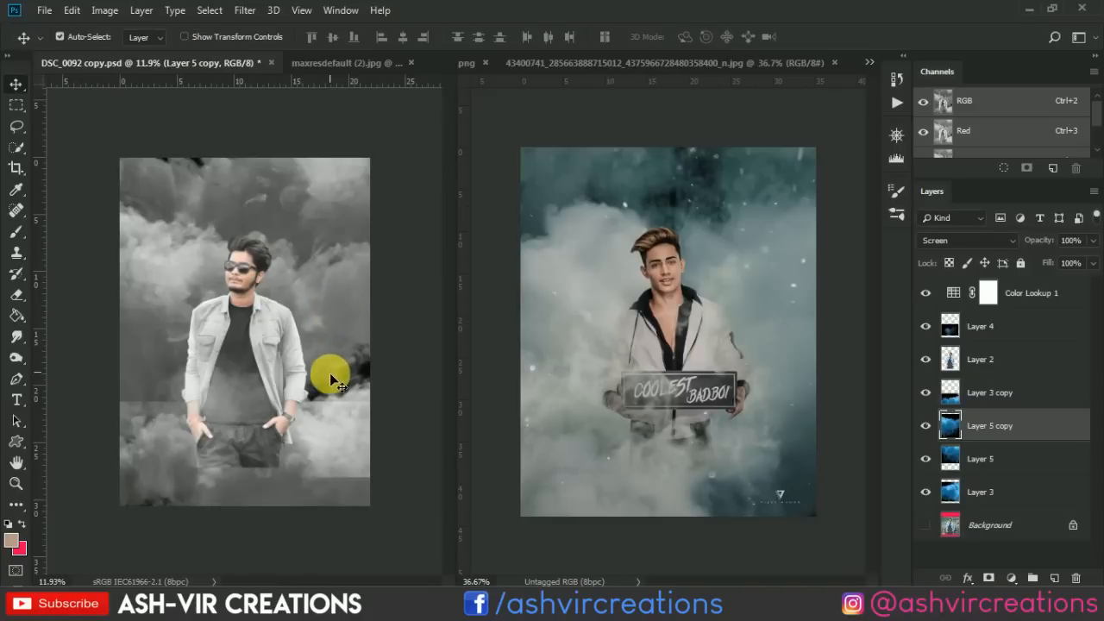
drag(344, 361, 355, 367)
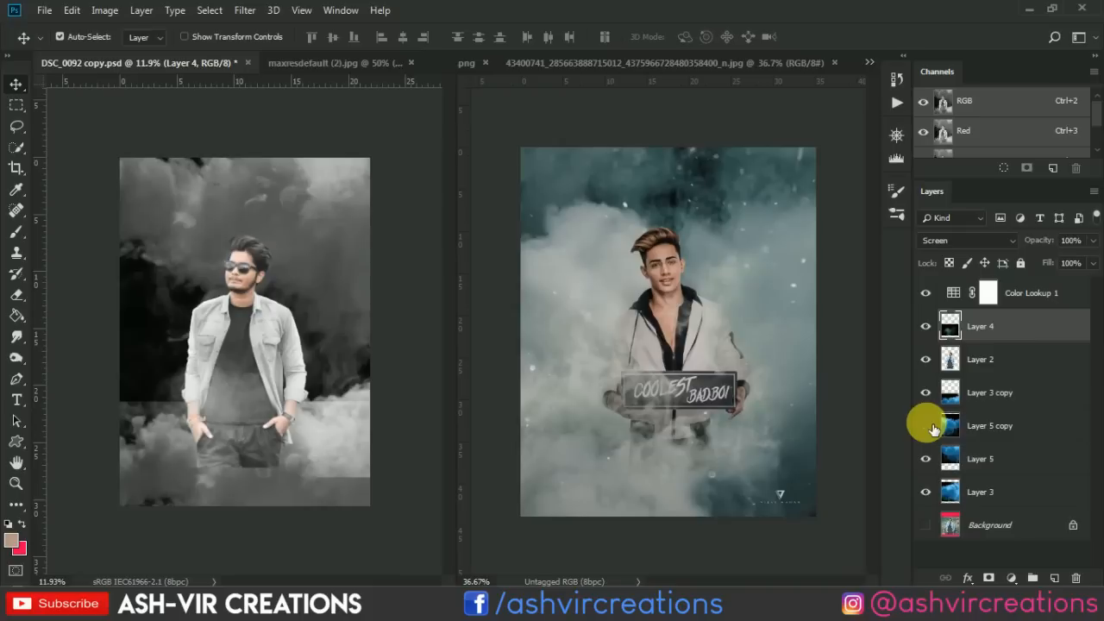
Step: Scale Layer 3 up to about 112% so its smoke reaches the bottom edge of the canvas
click(973, 429)
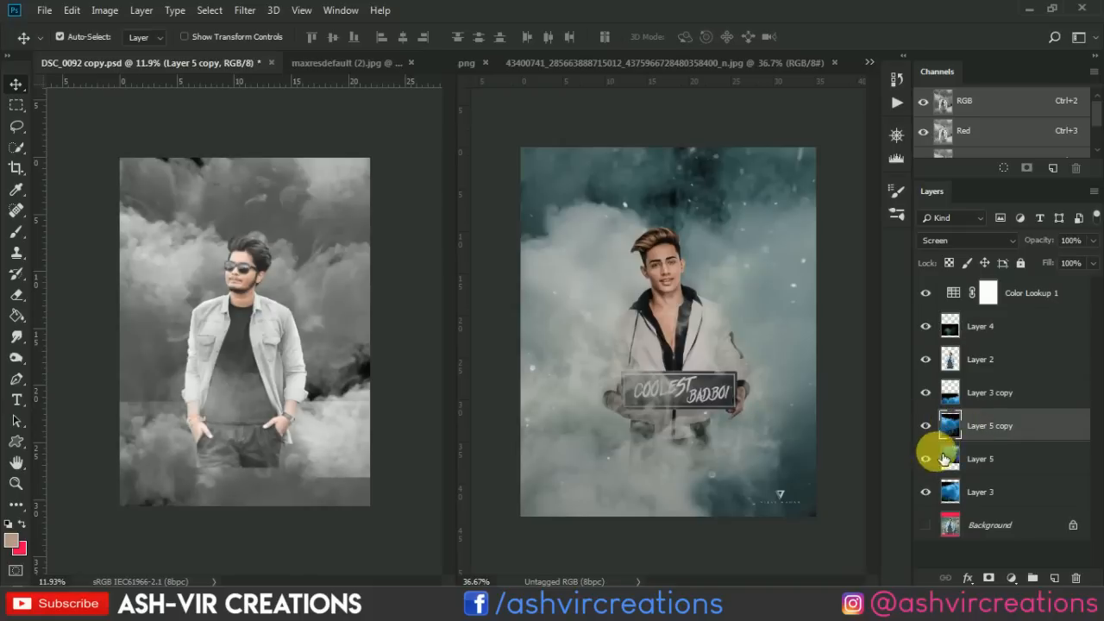
click(925, 492)
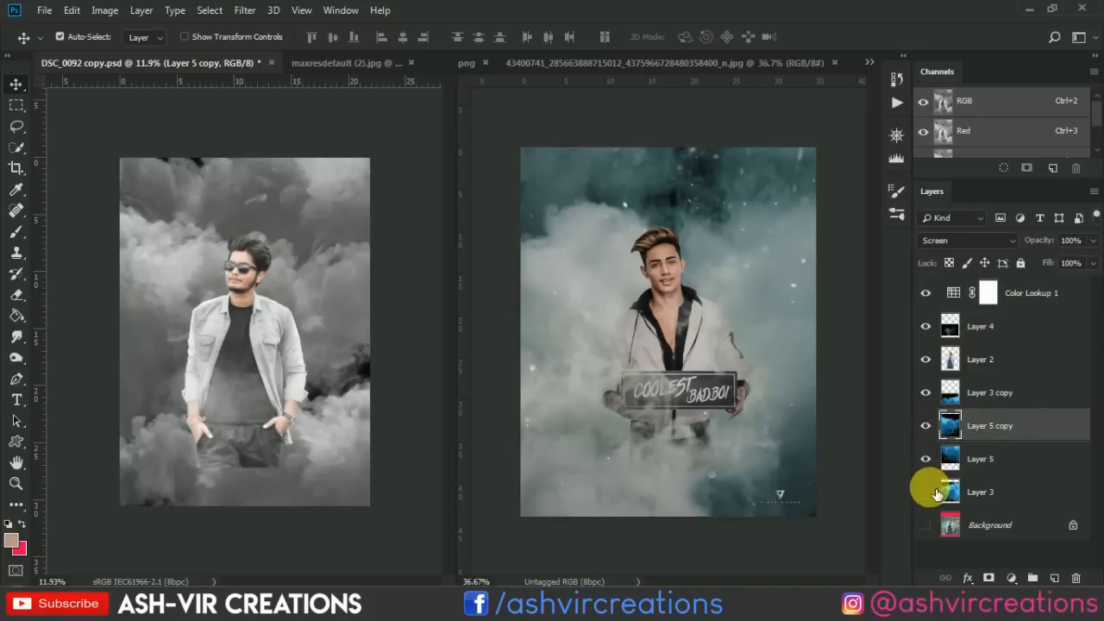
click(926, 492)
click(982, 494)
key(ctrl+t)
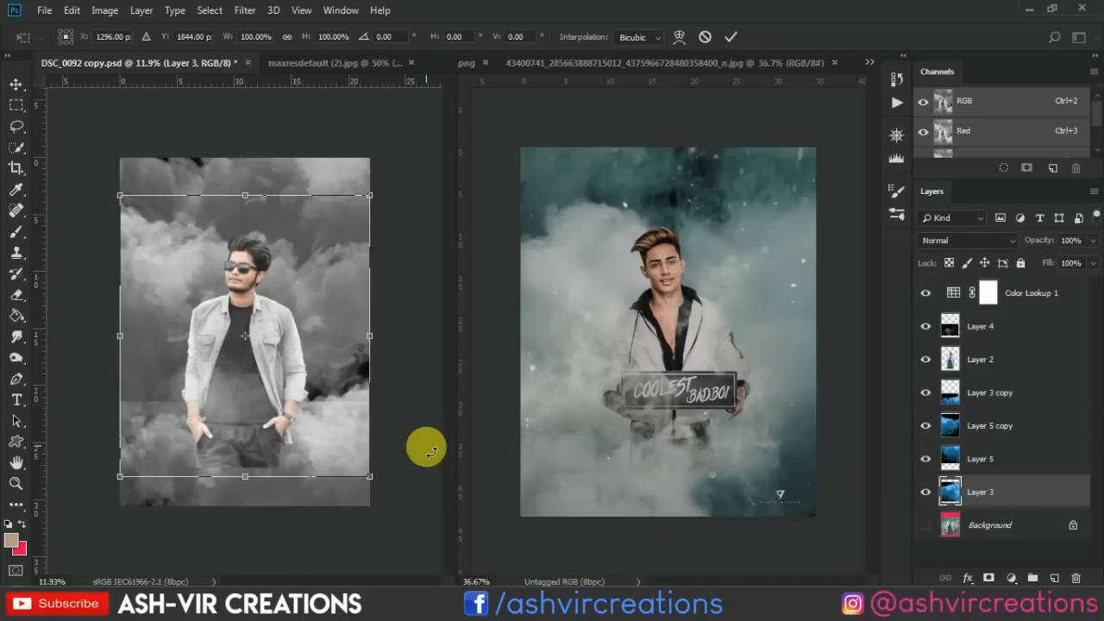
drag(370, 476, 402, 516)
key(Return)
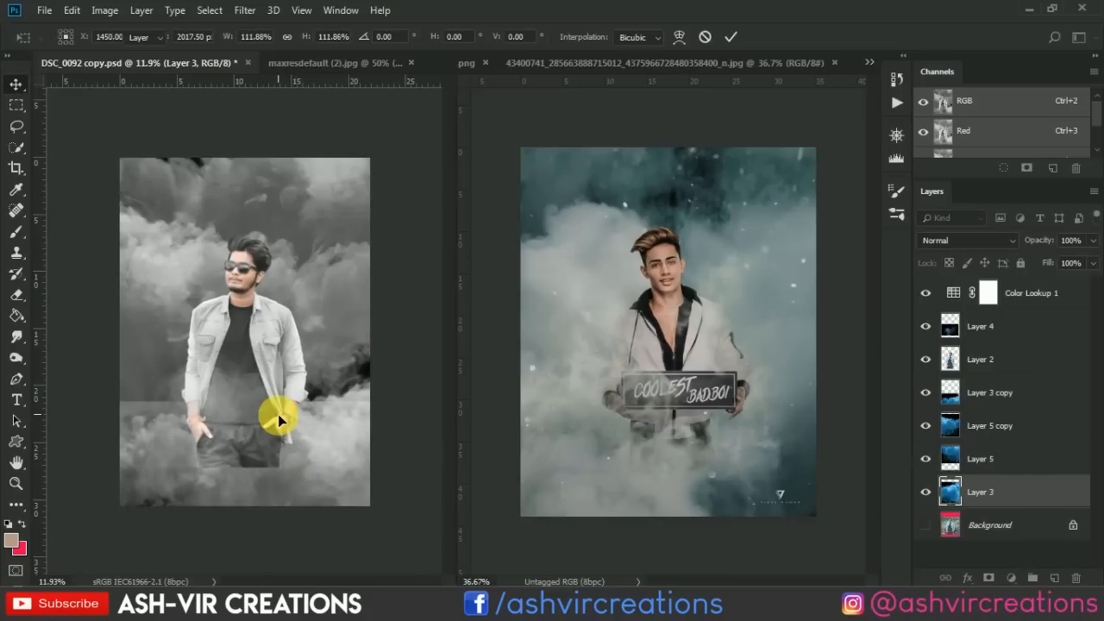
Step: Examine the horizontal seam beside the man's arm by hiding and showing Layer 3 copy and Layer 3 in turn
scroll(136, 388, up, 1)
scroll(137, 398, up, 10)
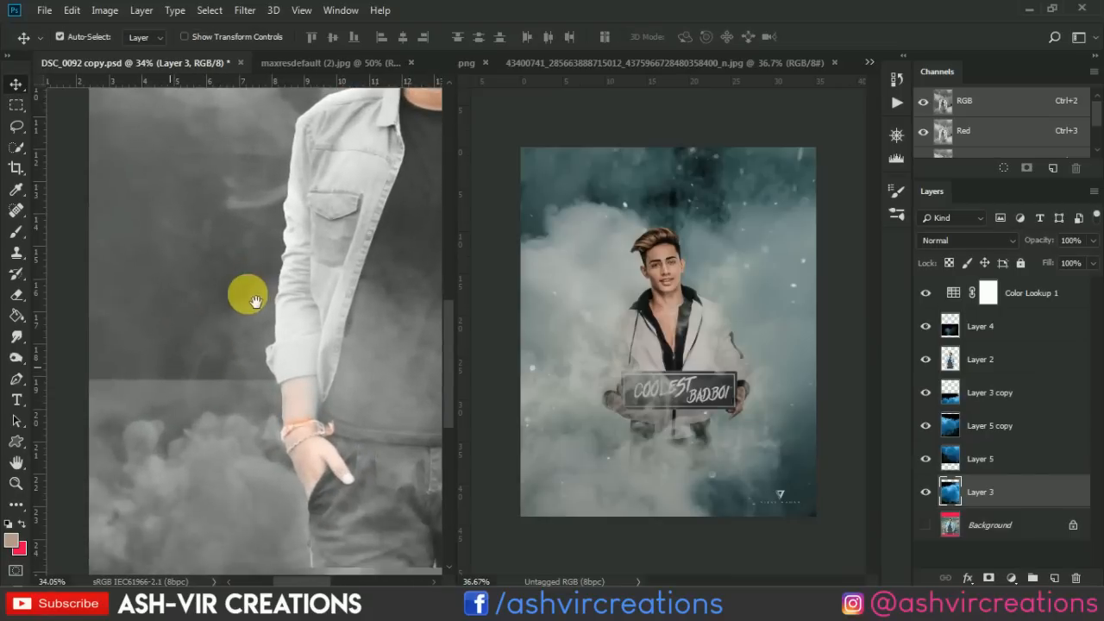
right_click(170, 362)
click(194, 393)
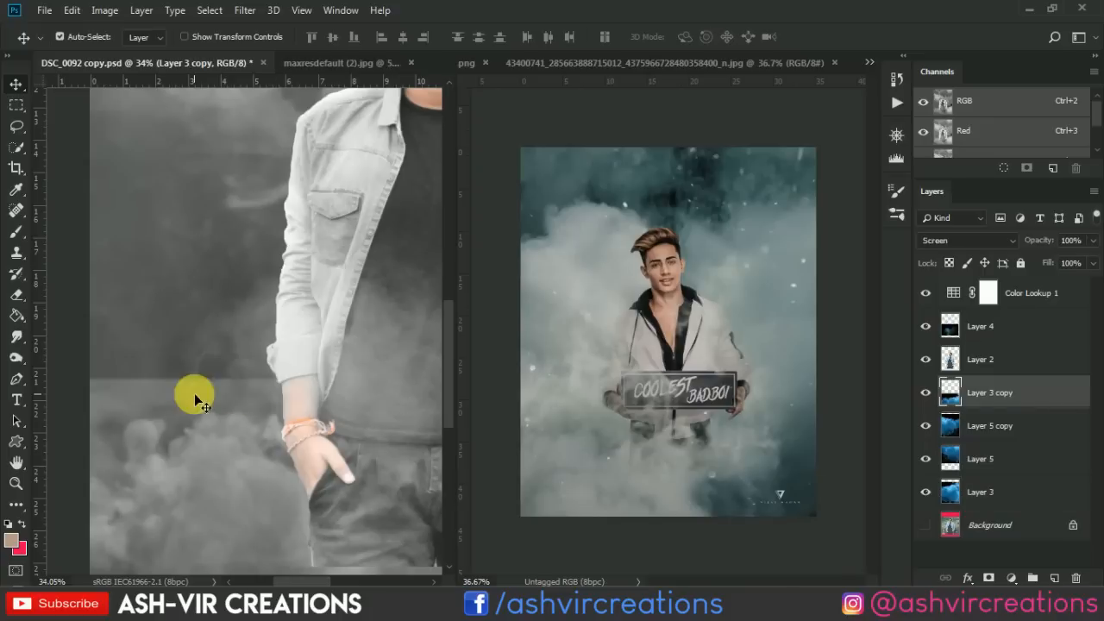
click(924, 391)
click(924, 391)
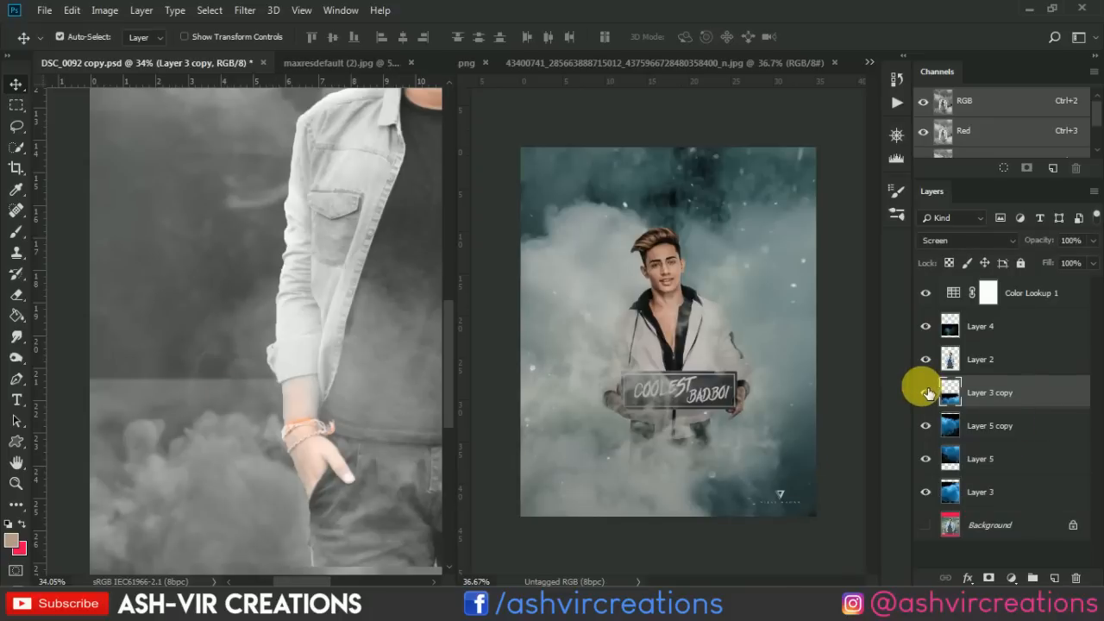
click(925, 492)
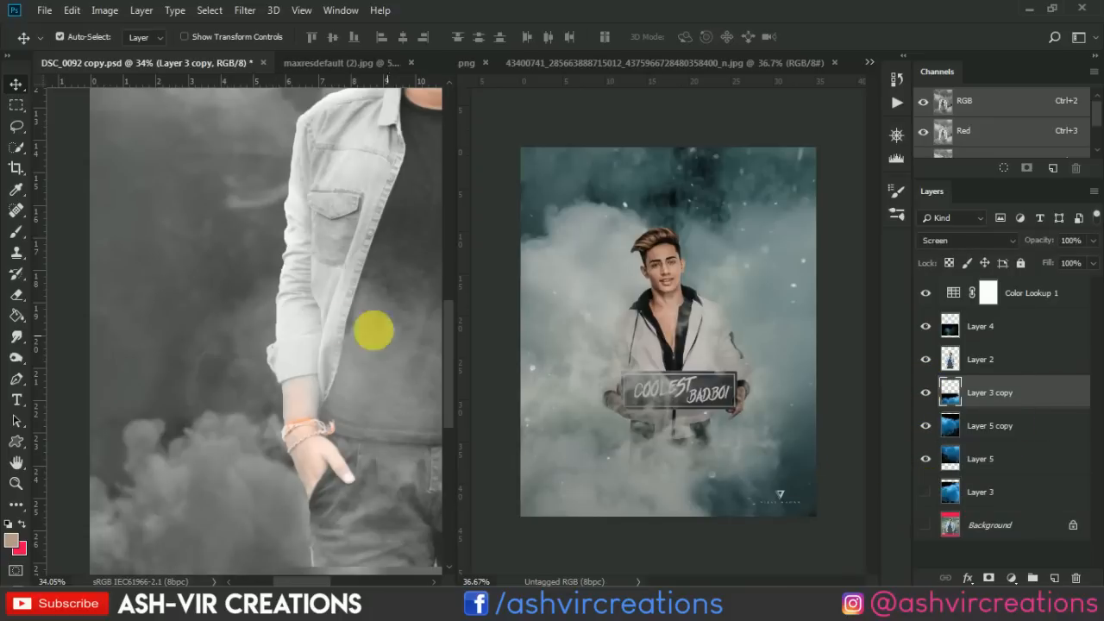
scroll(350, 330, down, 4)
scroll(349, 331, down, 2)
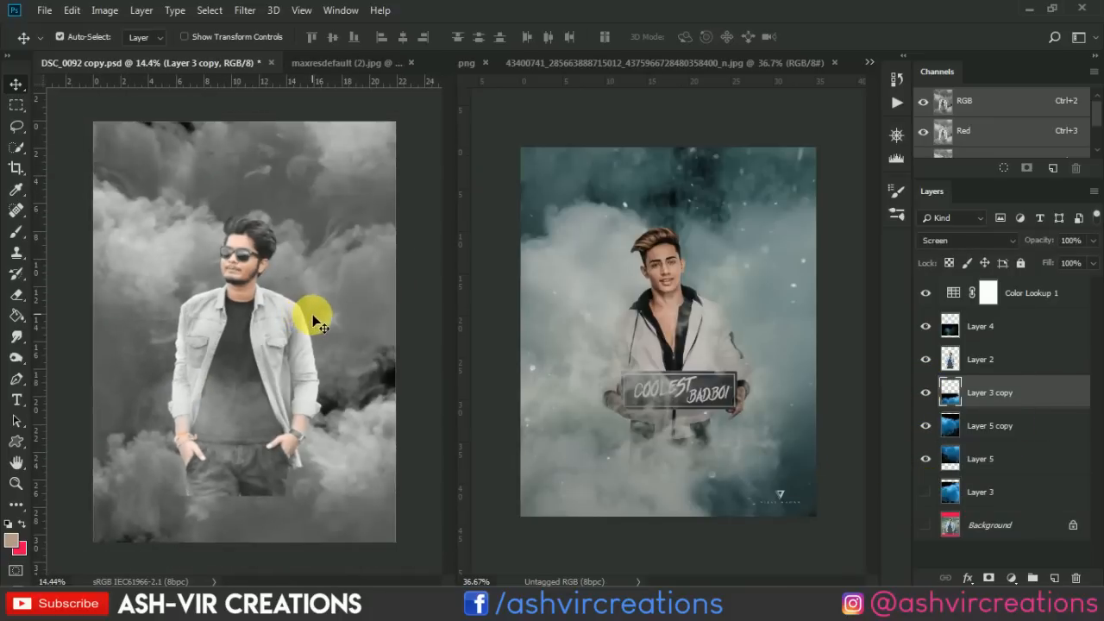
click(926, 492)
Step: Erase the horizontal seam beside the man's forearm on Layer 3 with a soft 1000 px eraser
click(962, 492)
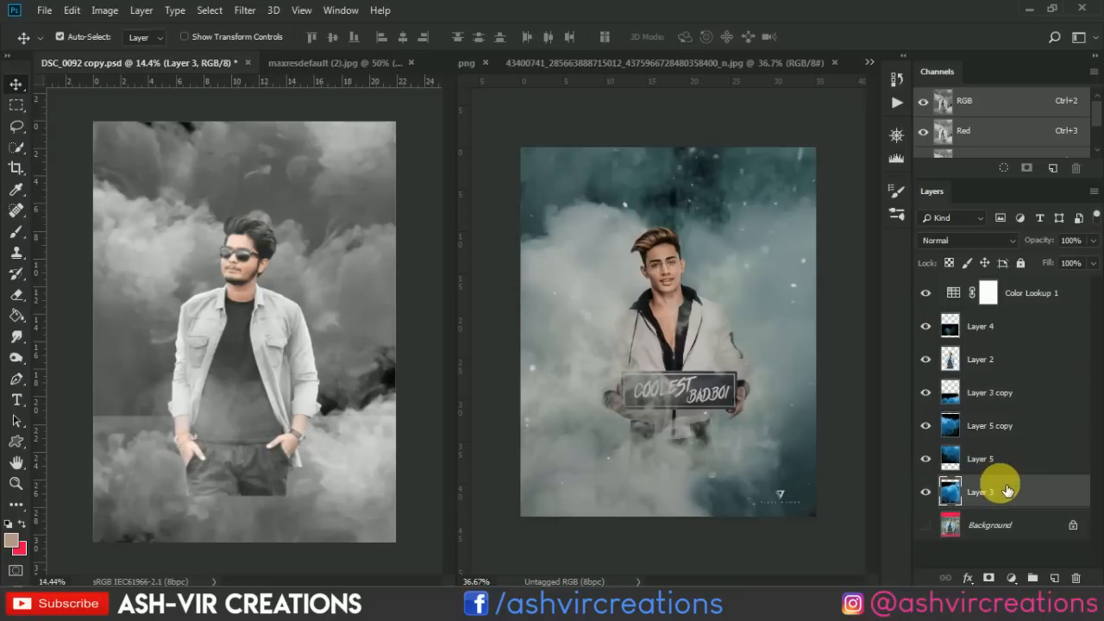
click(16, 294)
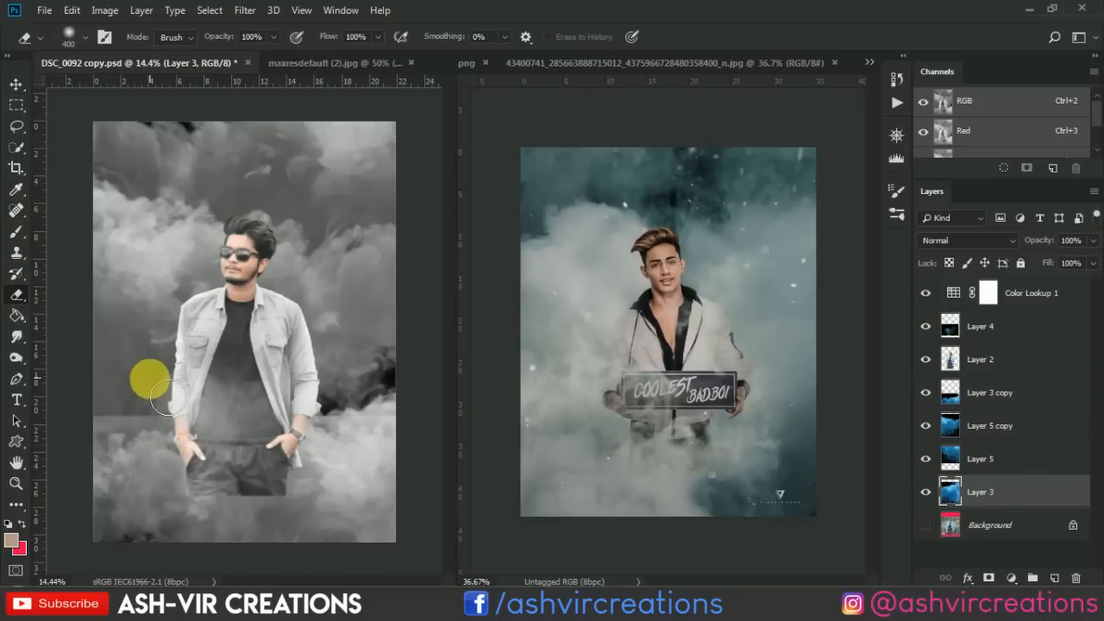
key(bracketright)
key(bracketright)
key(bracketright)
key(bracketright)
key(bracketright)
key(bracketright)
key(bracketright)
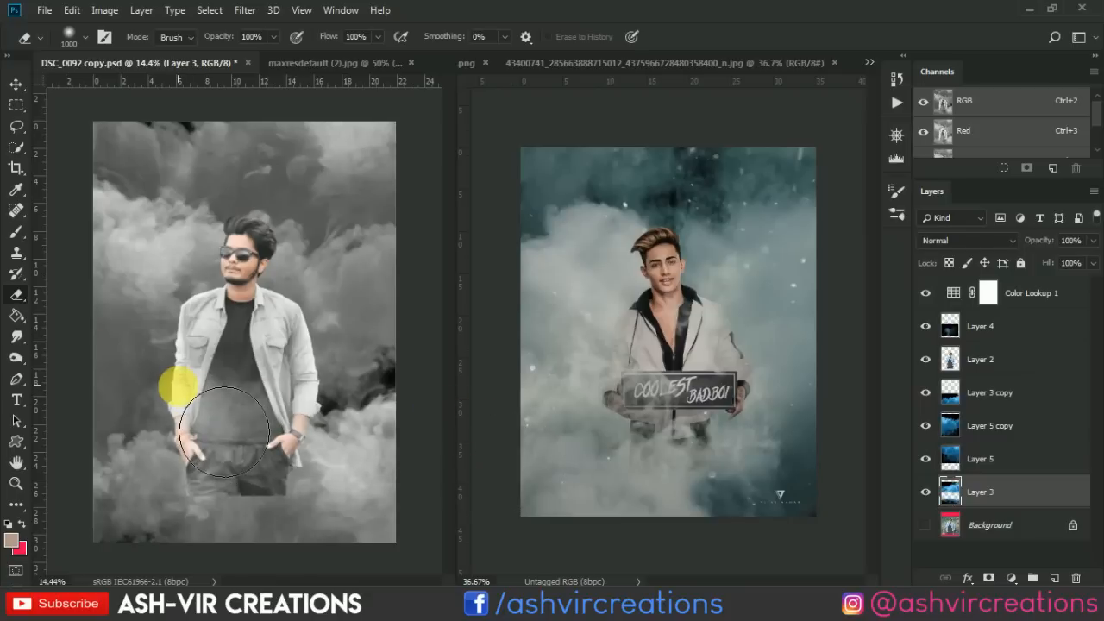
key(v)
Step: Move Layer 4's smoke down from the man's shirt to his trousers and compare the placement before and after
click(351, 369)
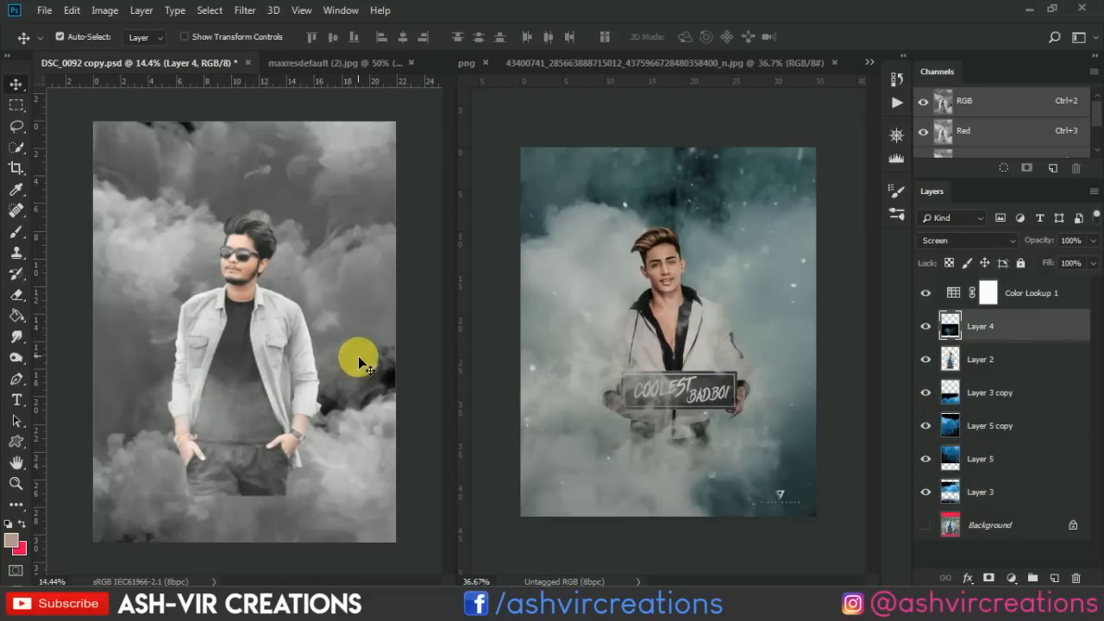
drag(219, 402, 239, 481)
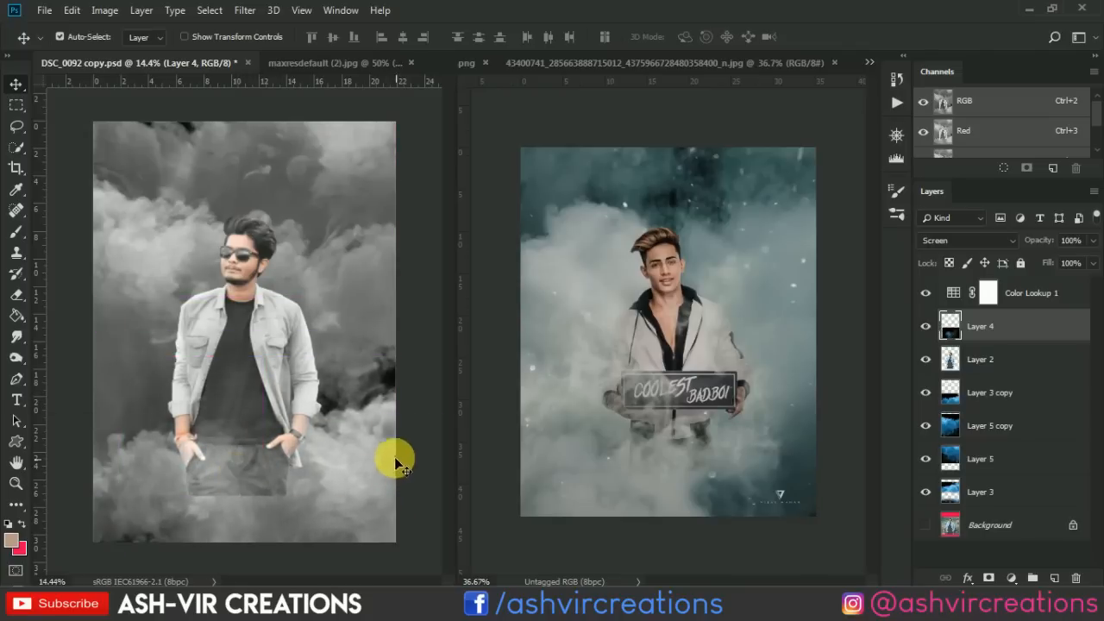
key(ctrl+z)
key(ctrl+z)
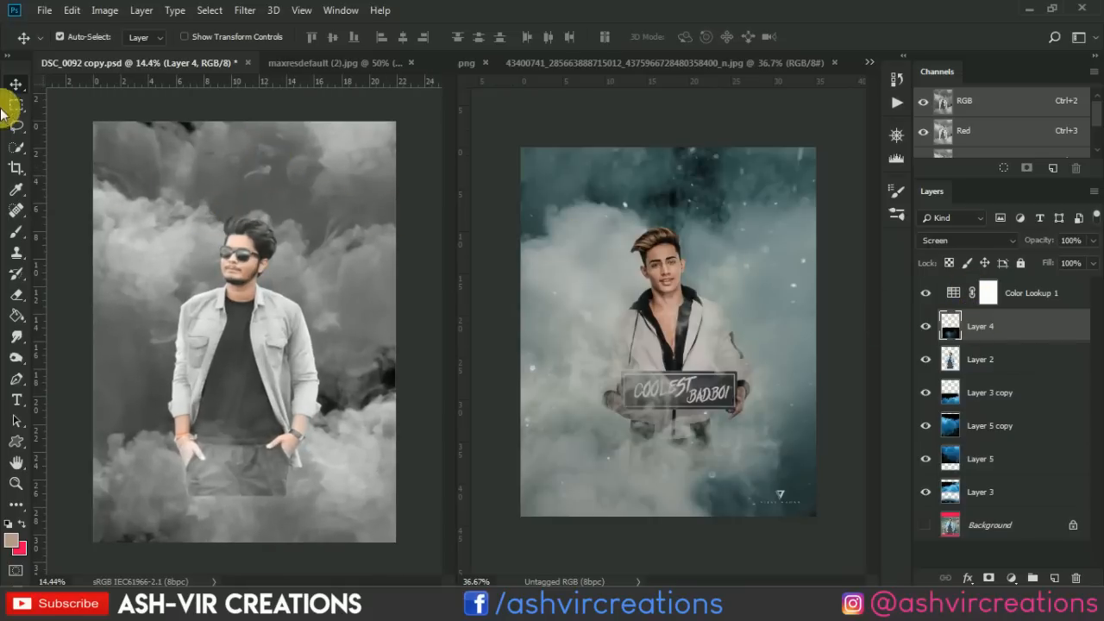
Step: Add a new layer above Layer 4 and choose the 9-Smoke-psdbox.com brush from the bomb smoke brush set
click(16, 231)
click(1054, 578)
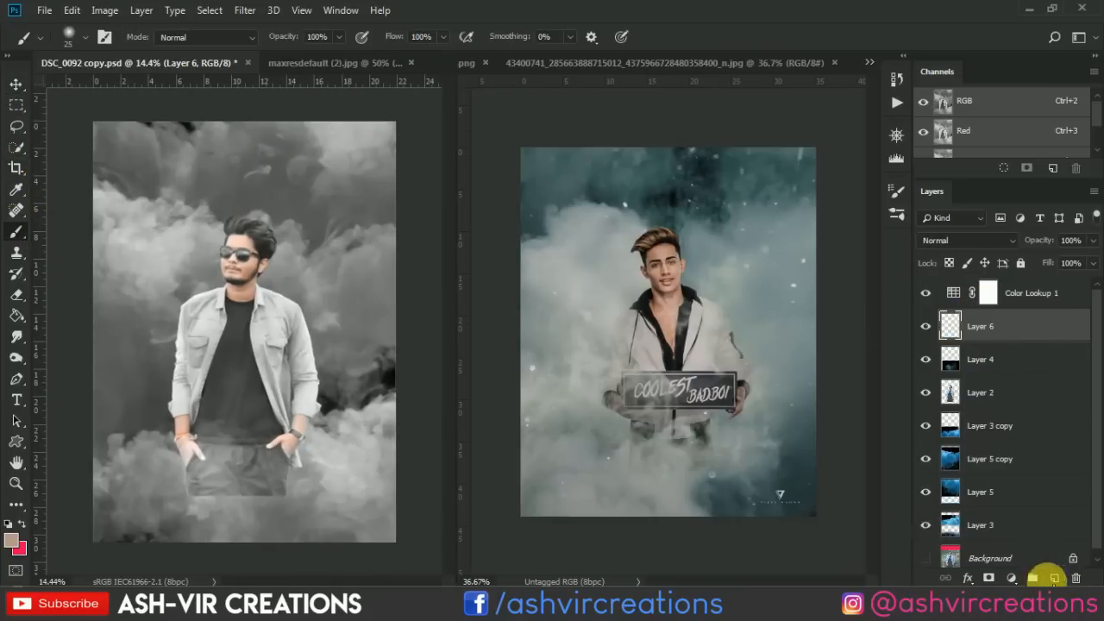
right_click(172, 258)
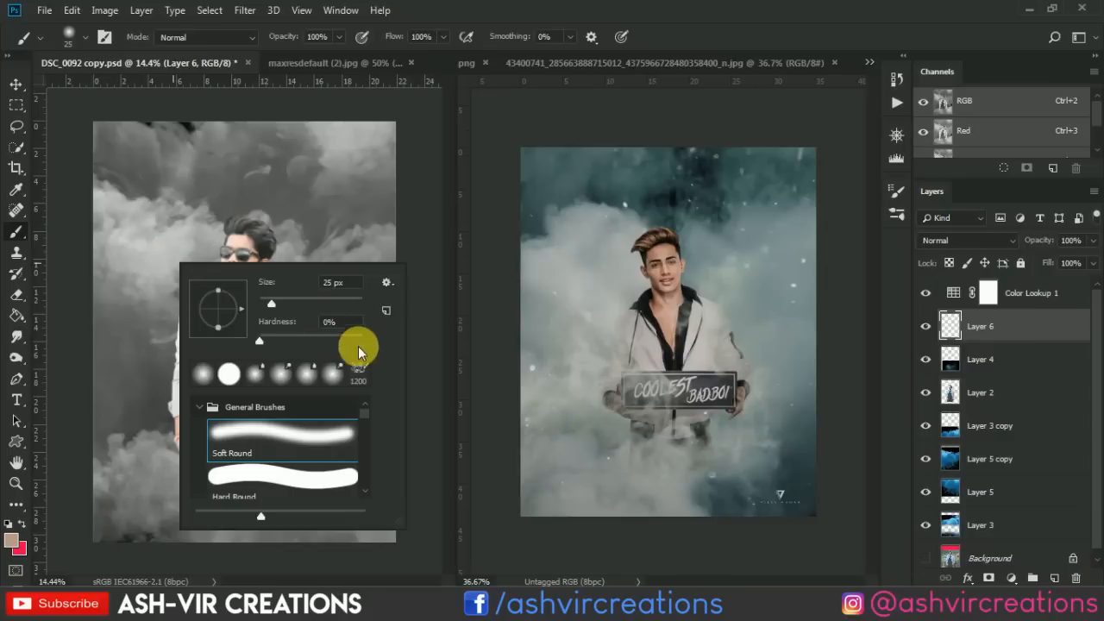
scroll(368, 420, down, 1)
scroll(371, 448, down, 5)
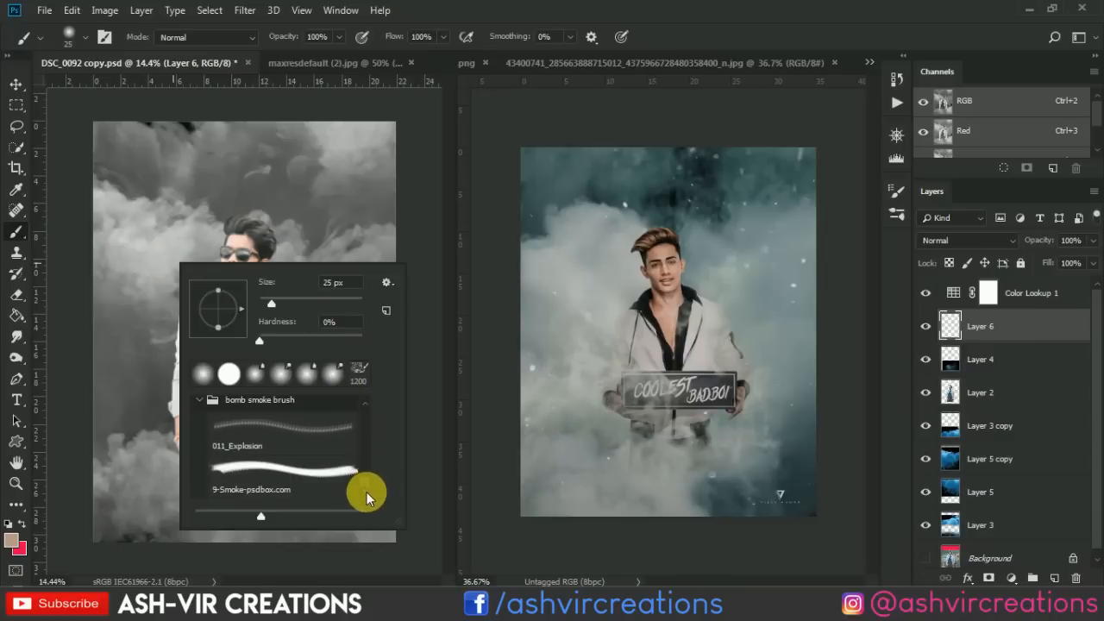
click(304, 473)
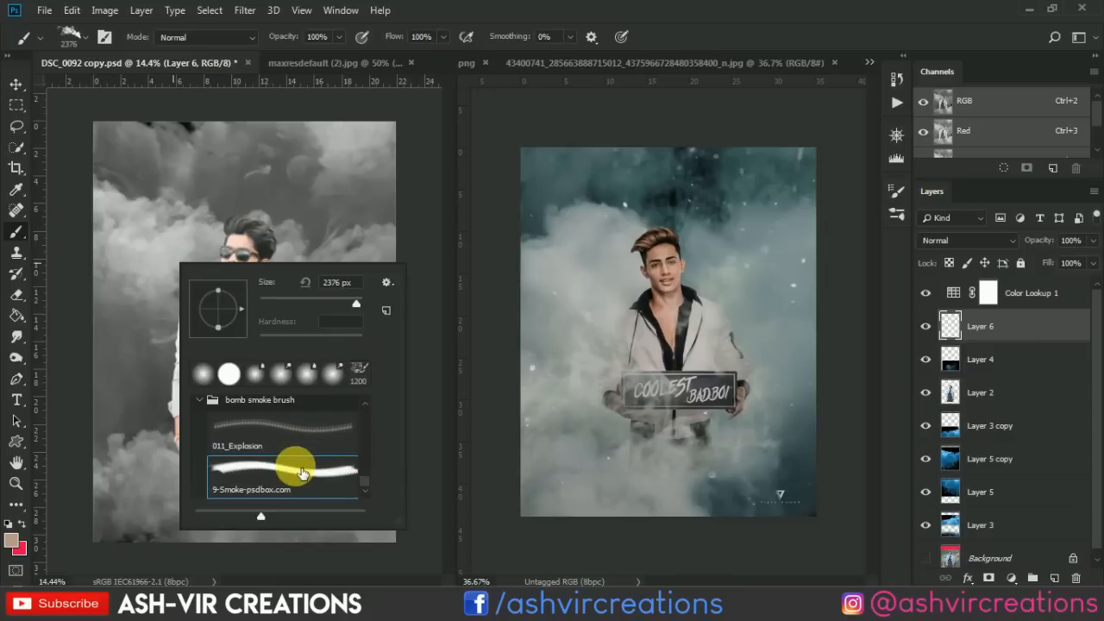
key(Return)
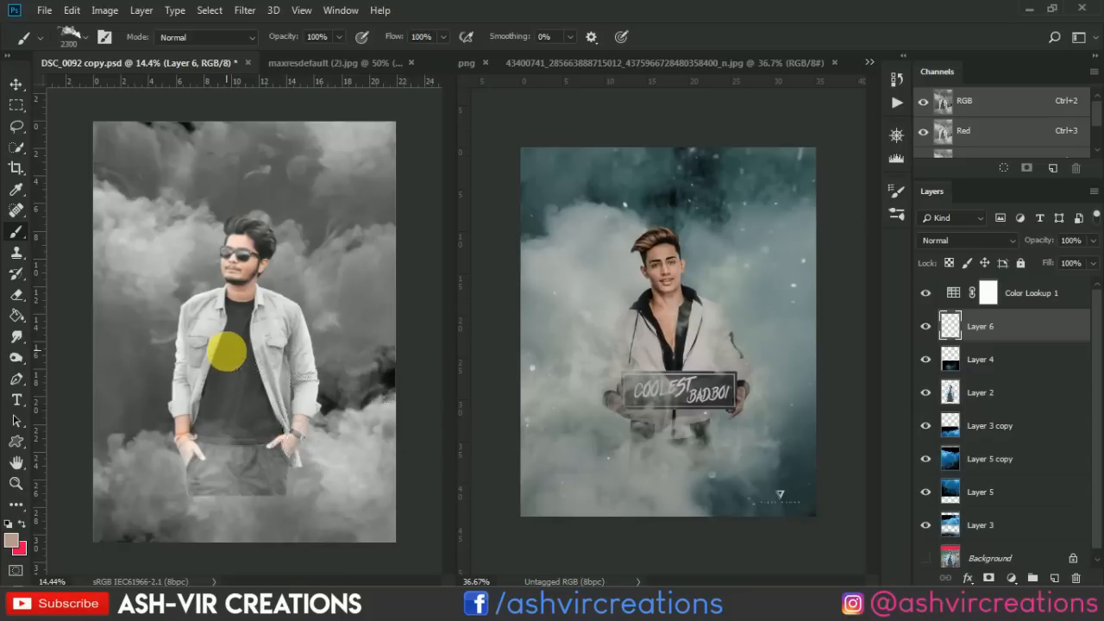
Step: Set the foreground colour to white and stamp one 1900 px smoke puff over the man's head on Layer 6
click(11, 540)
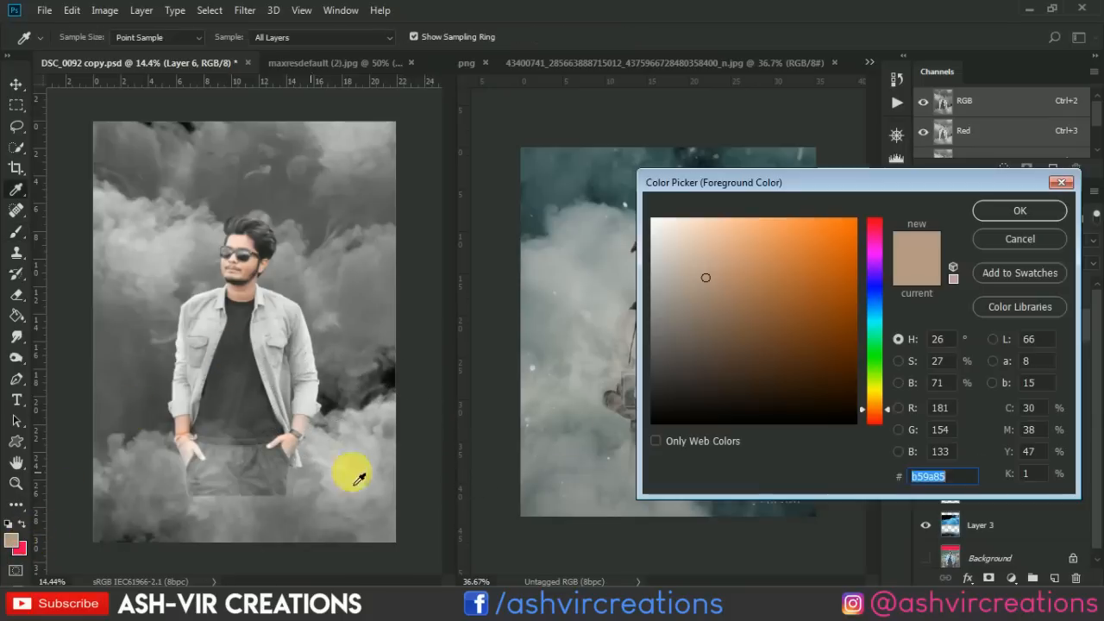
click(595, 180)
click(1040, 212)
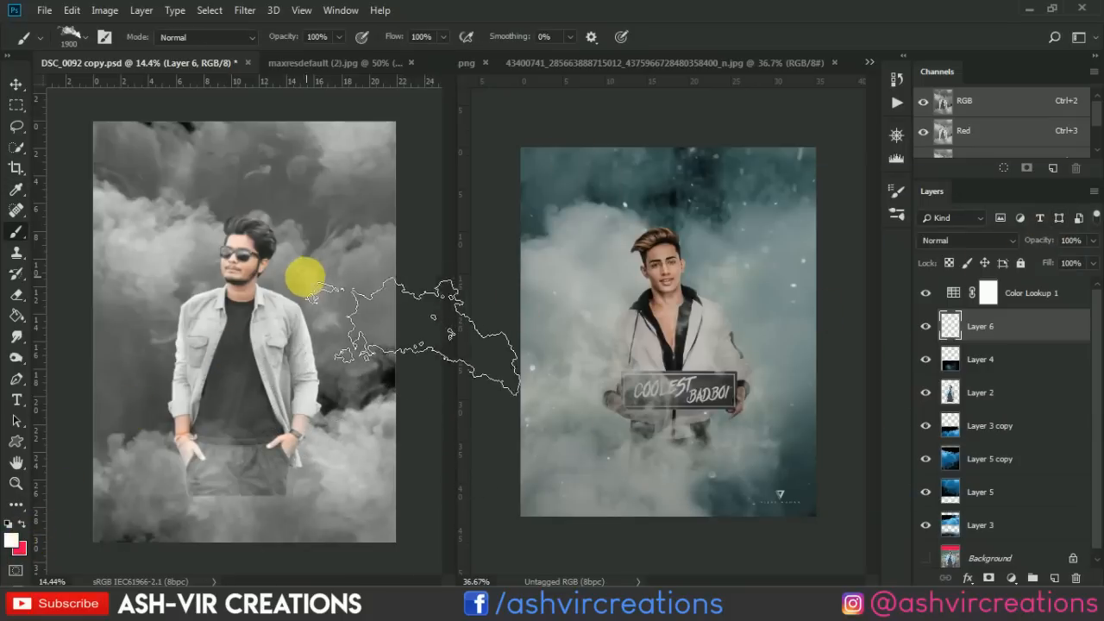
click(246, 250)
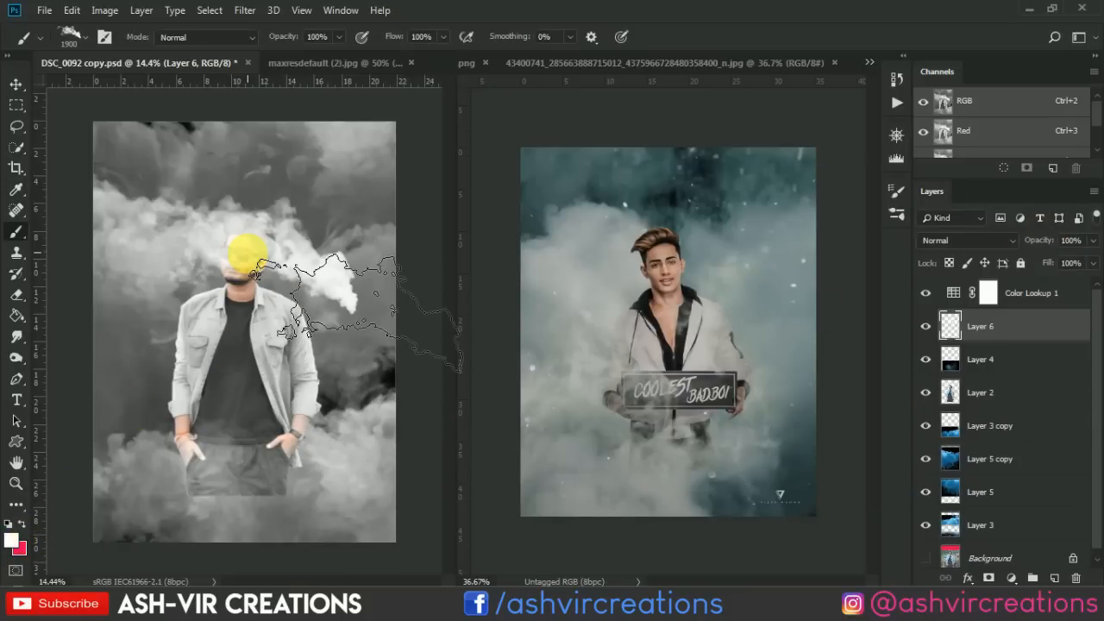
Step: Enlarge Layer 6's smoke puff to about 112% and place it over the man's trousers near the bottom of the canvas
click(16, 84)
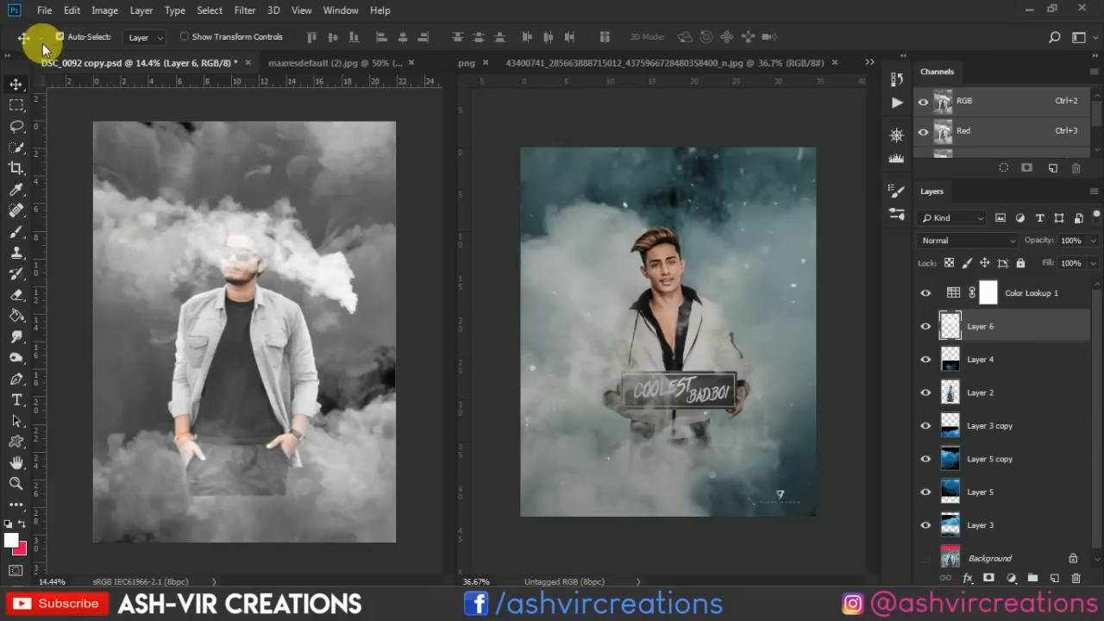
click(72, 10)
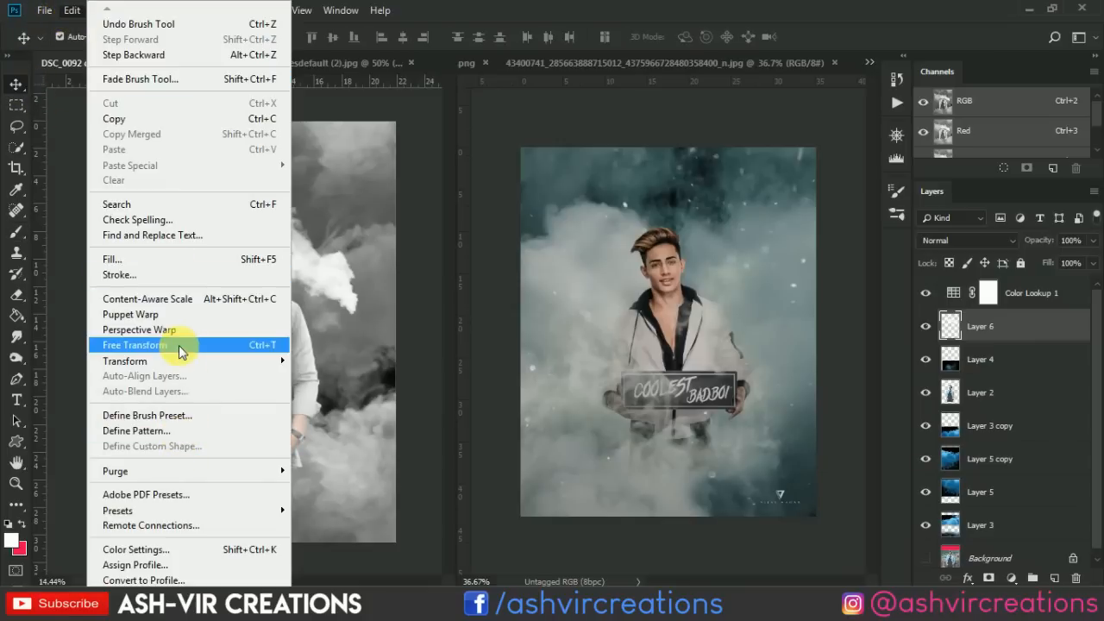
click(257, 345)
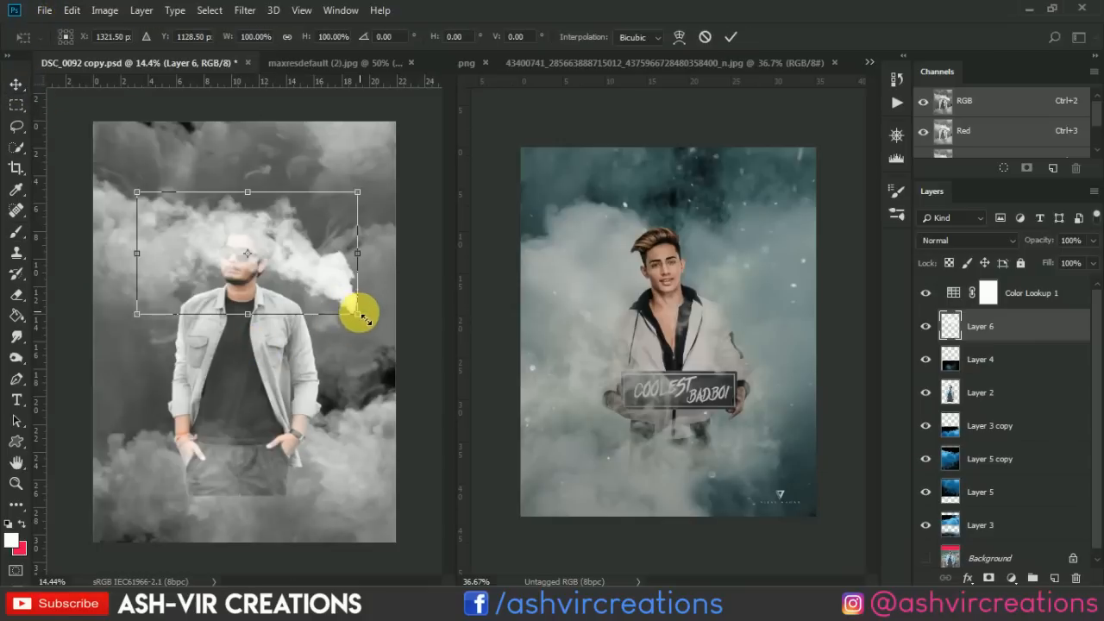
drag(357, 313, 367, 328)
drag(307, 288, 292, 546)
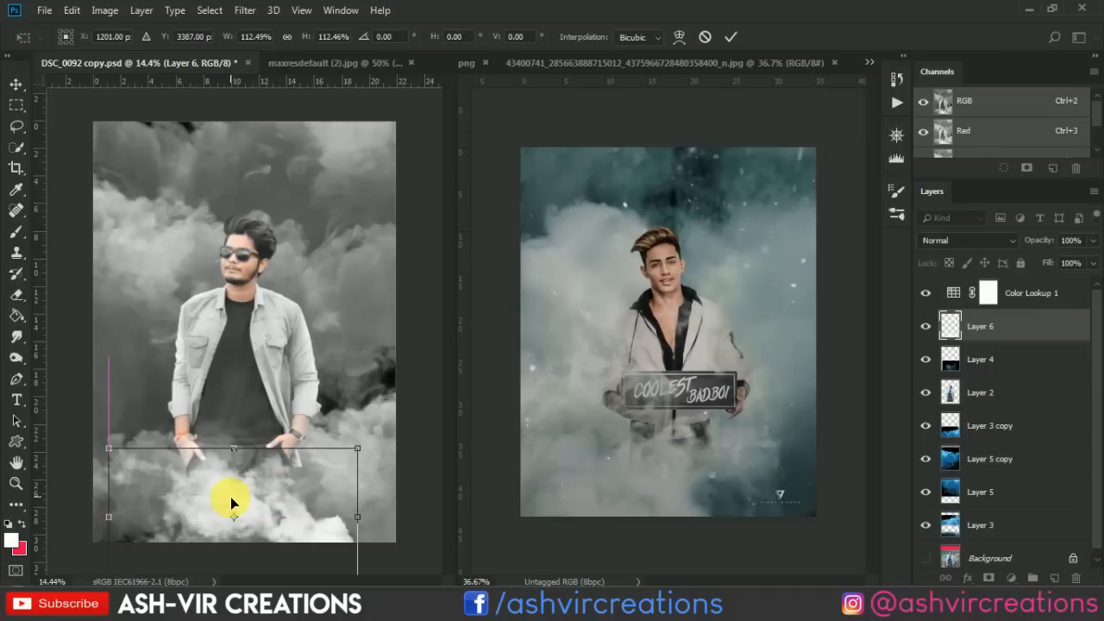
key(Return)
scroll(293, 492, up, 3)
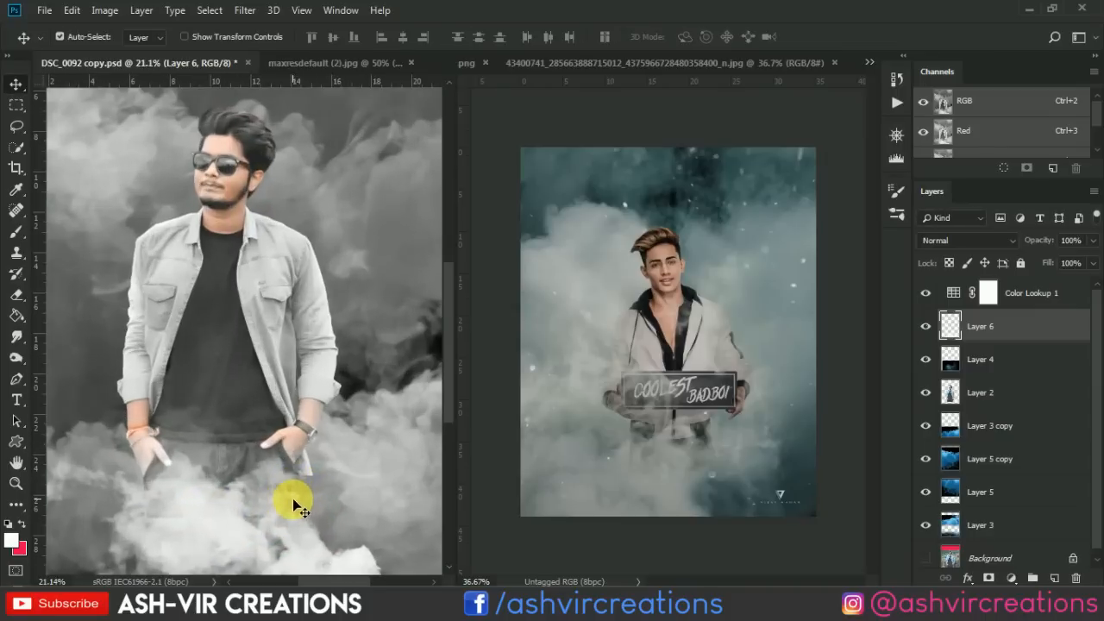
scroll(292, 495, down, 3)
mouse_move(276, 403)
mouse_down()
mouse_move(284, 385)
mouse_move(266, 400)
mouse_move(271, 387)
mouse_up()
Step: Erase the hard lower edge of the man's trousers on Layer 2 with a 500 px eraser and reselect the Layer 6 smoke
scroll(271, 388, up, 4)
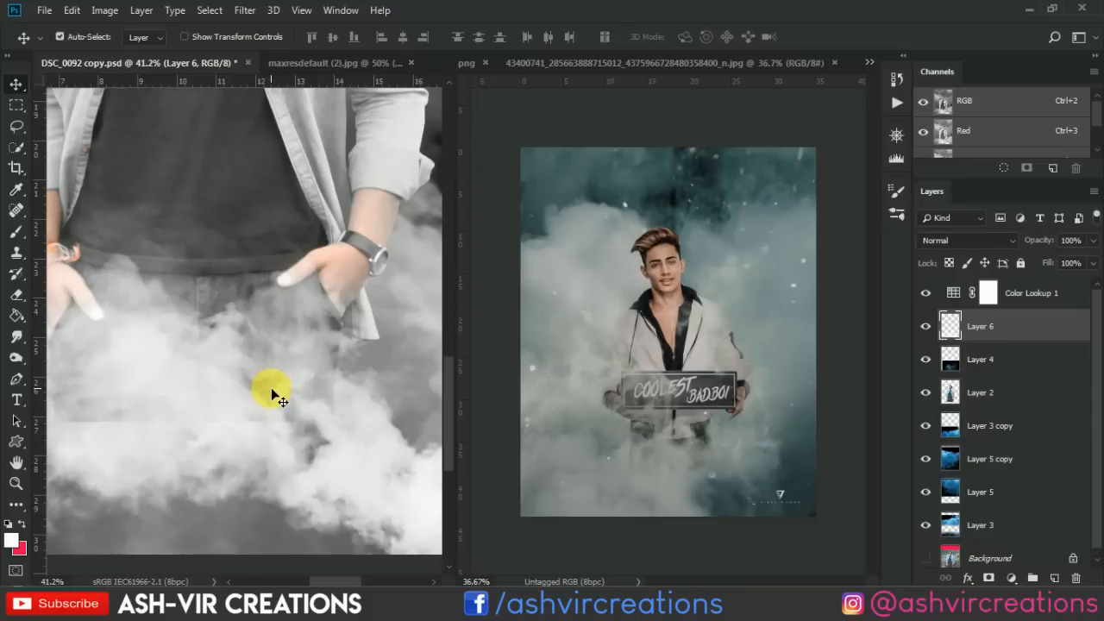
click(973, 393)
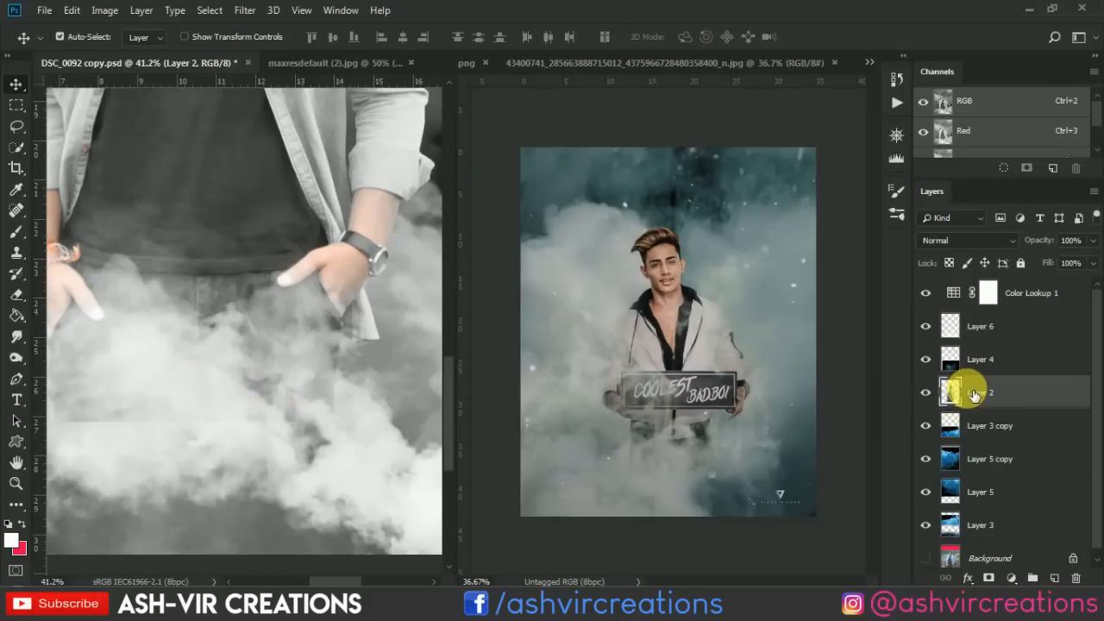
drag(186, 378, 311, 372)
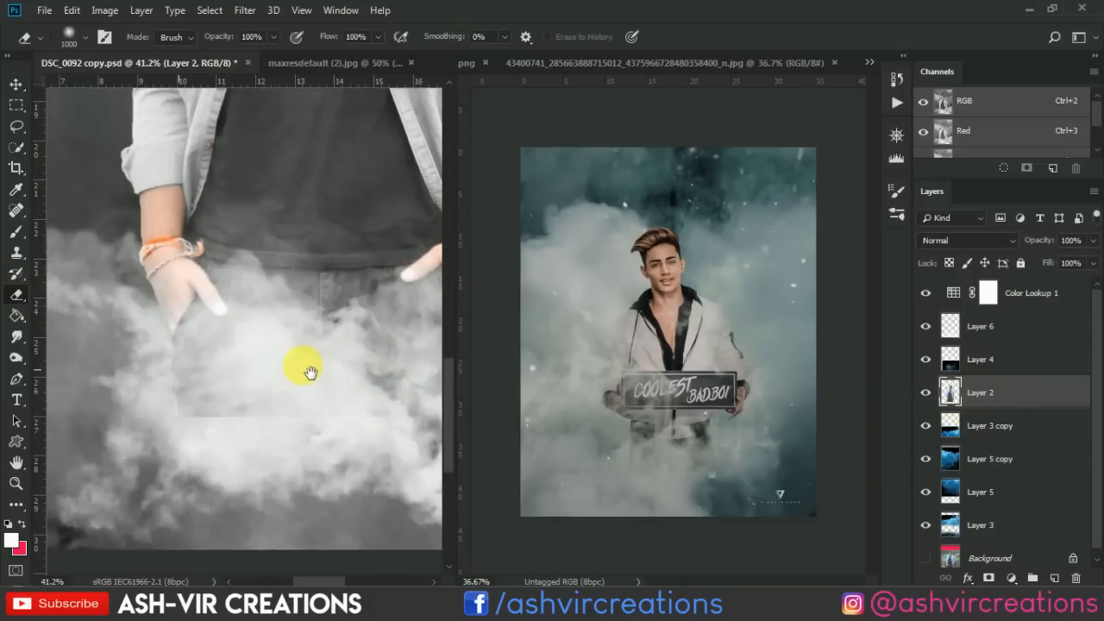
key(bracketleft)
key(bracketleft)
key(bracketleft)
key(bracketleft)
key(bracketleft)
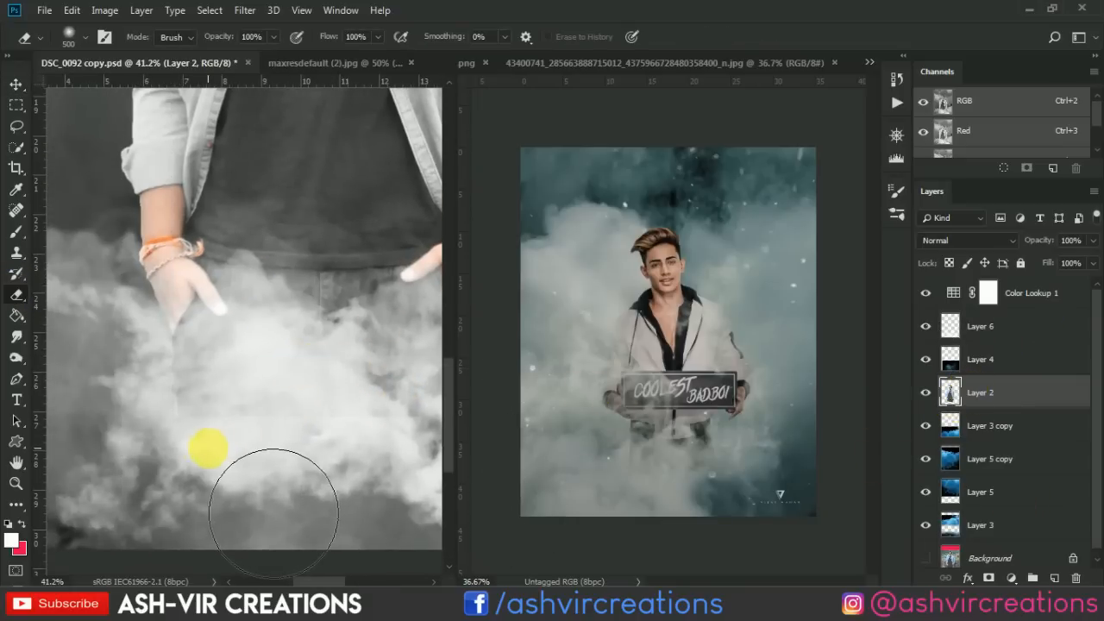
drag(276, 464, 216, 424)
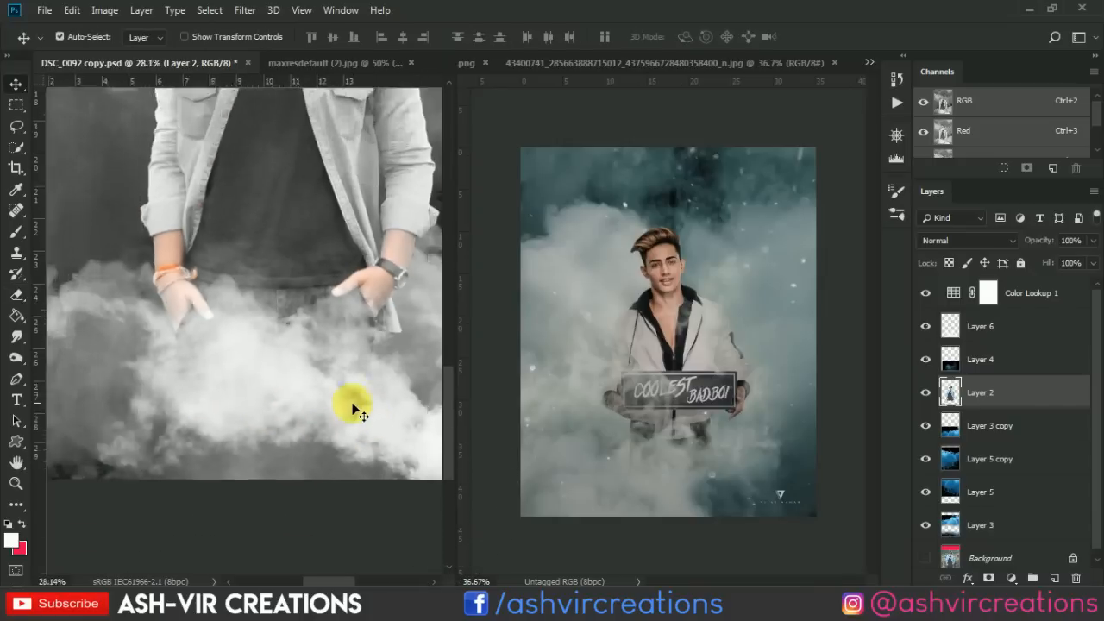
key(ctrl+0)
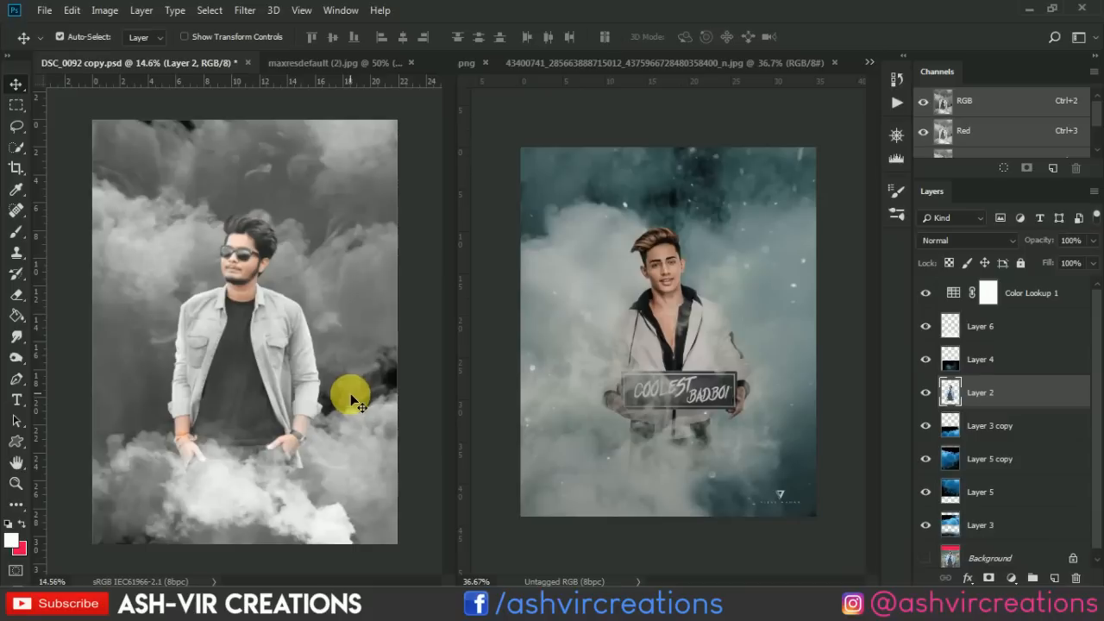
click(229, 492)
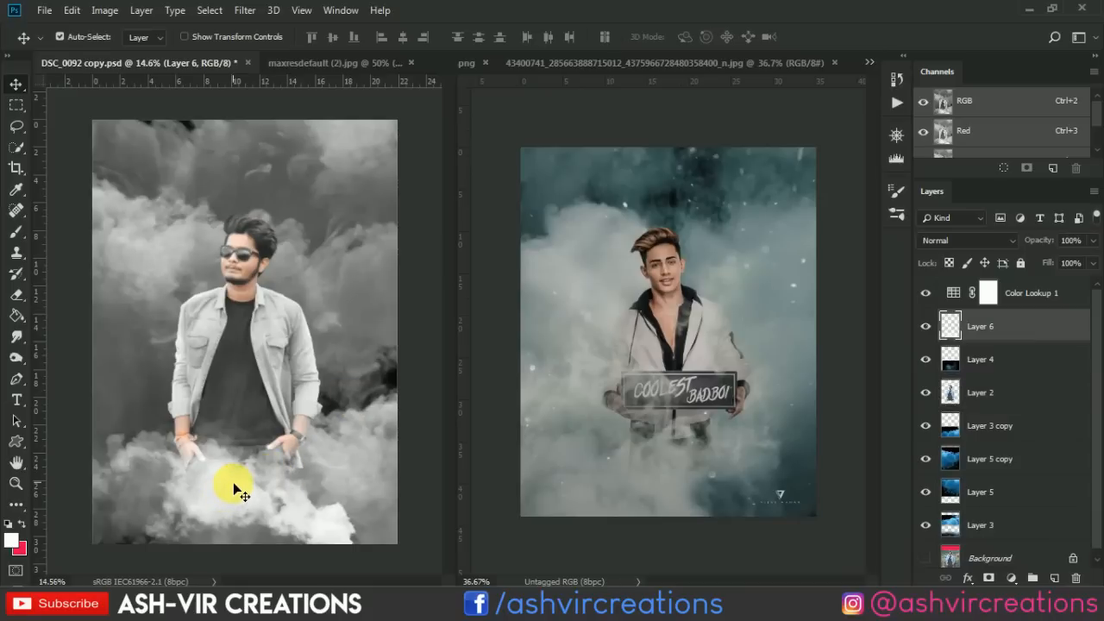
Step: Move Layer 6's smoke puff lower so it covers the bottom of the man's trousers
drag(233, 485, 274, 536)
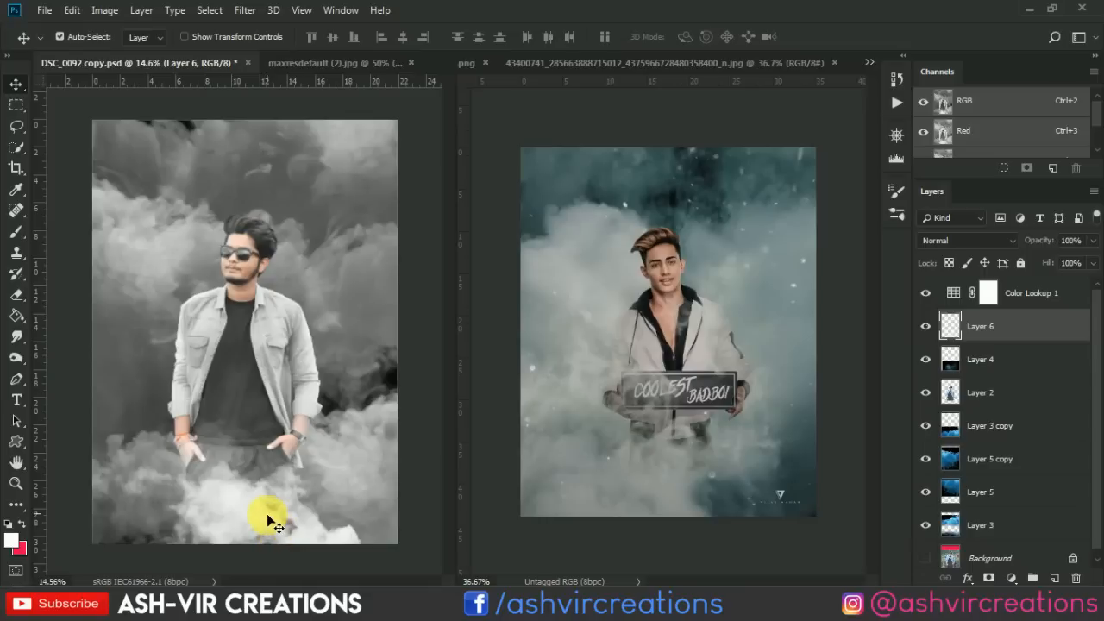
scroll(269, 518, up, 2)
scroll(265, 514, down, 2)
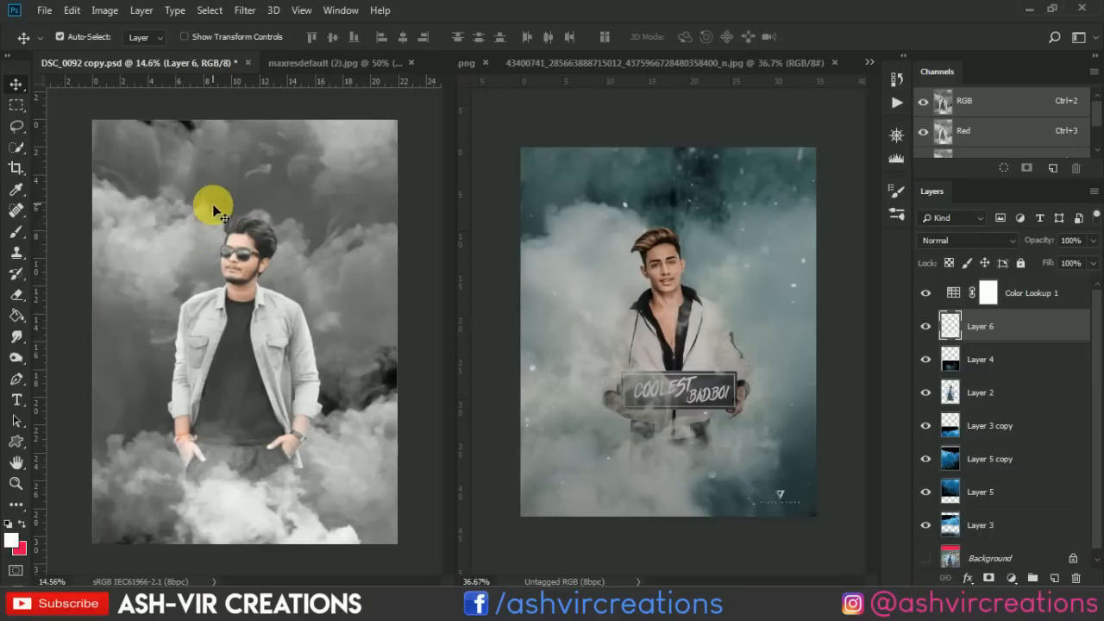
Step: Duplicate the Layer 4 smoke and shift it sideways across the man's waist
click(1001, 359)
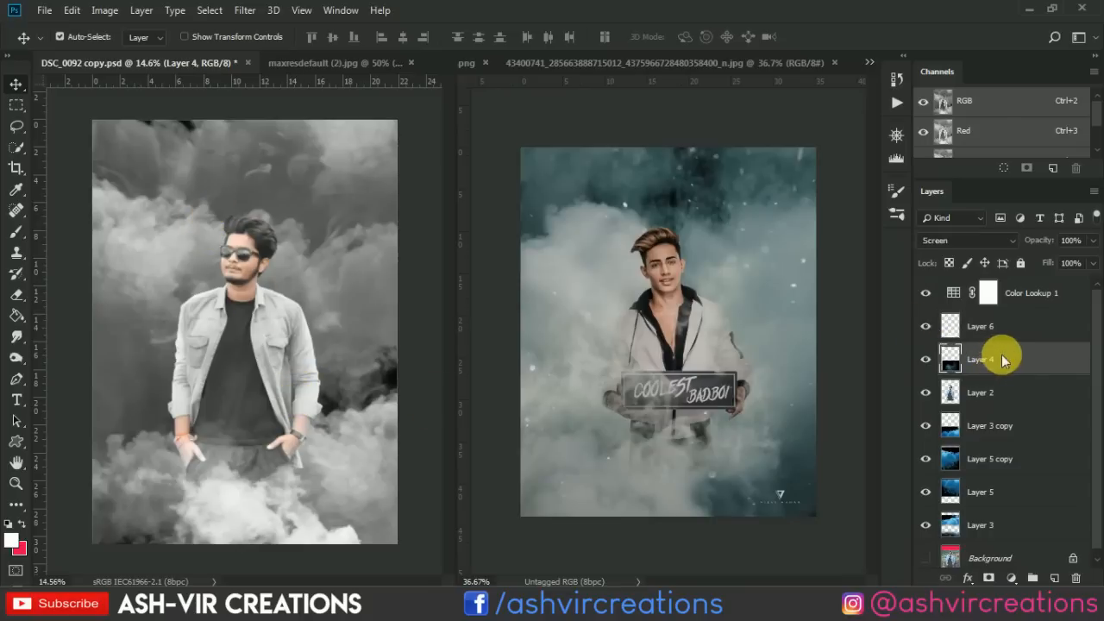
right_click(1002, 359)
click(841, 87)
click(685, 155)
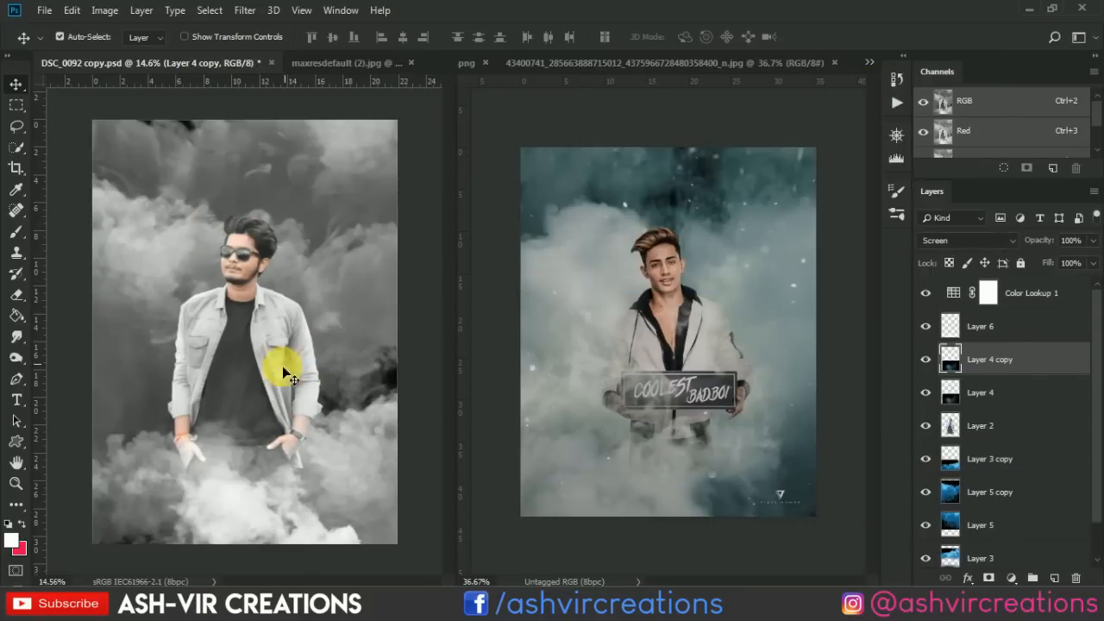
drag(230, 431, 319, 438)
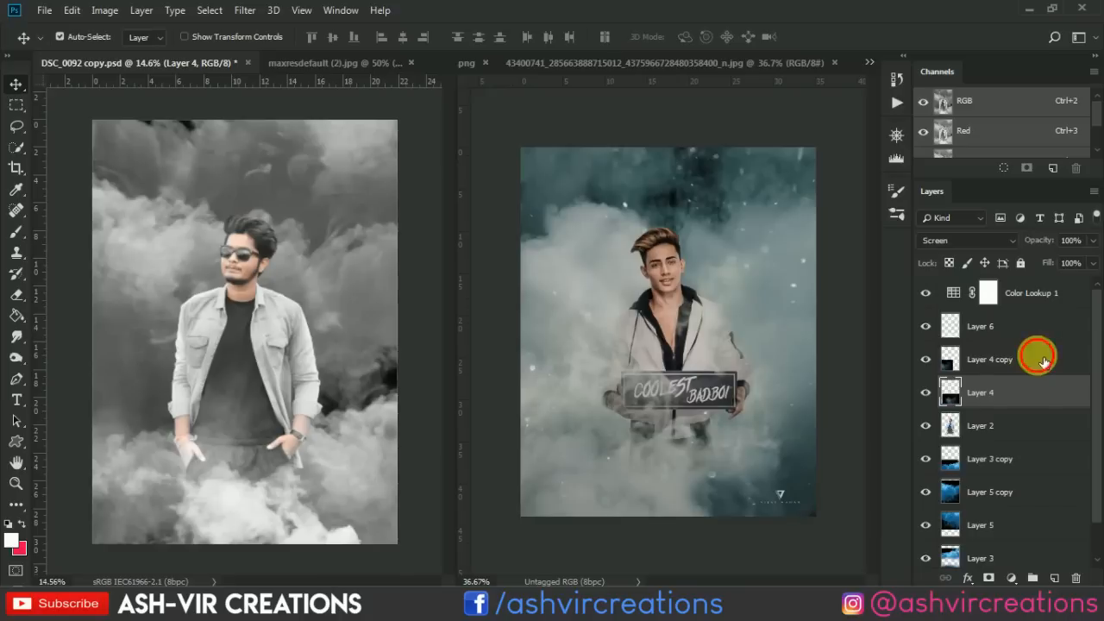
Step: Duplicate the Layer 4 copy smoke within the same document to thicken it
right_click(1037, 359)
click(904, 88)
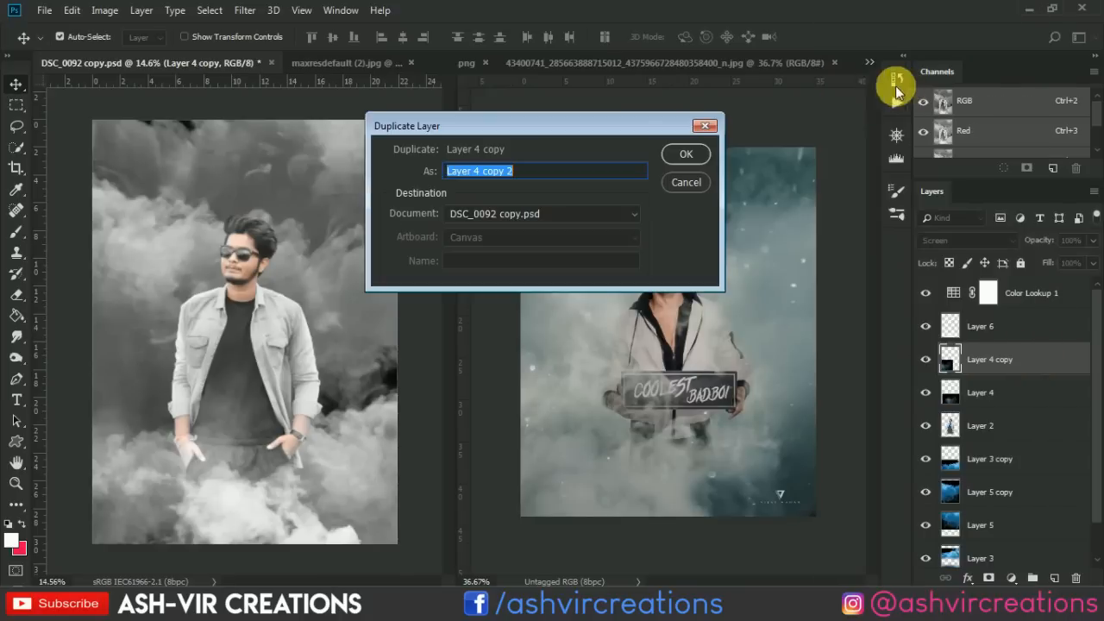
click(698, 156)
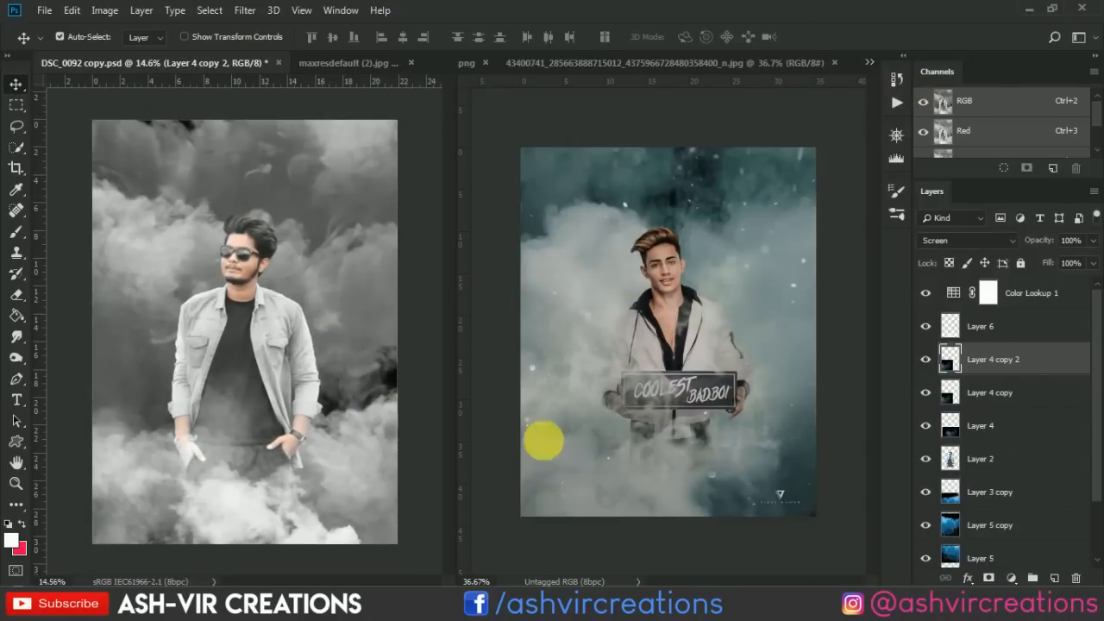
Step: Duplicate the Layer 5 smoke background within DSC_0092 copy.psd
click(988, 552)
right_click(988, 551)
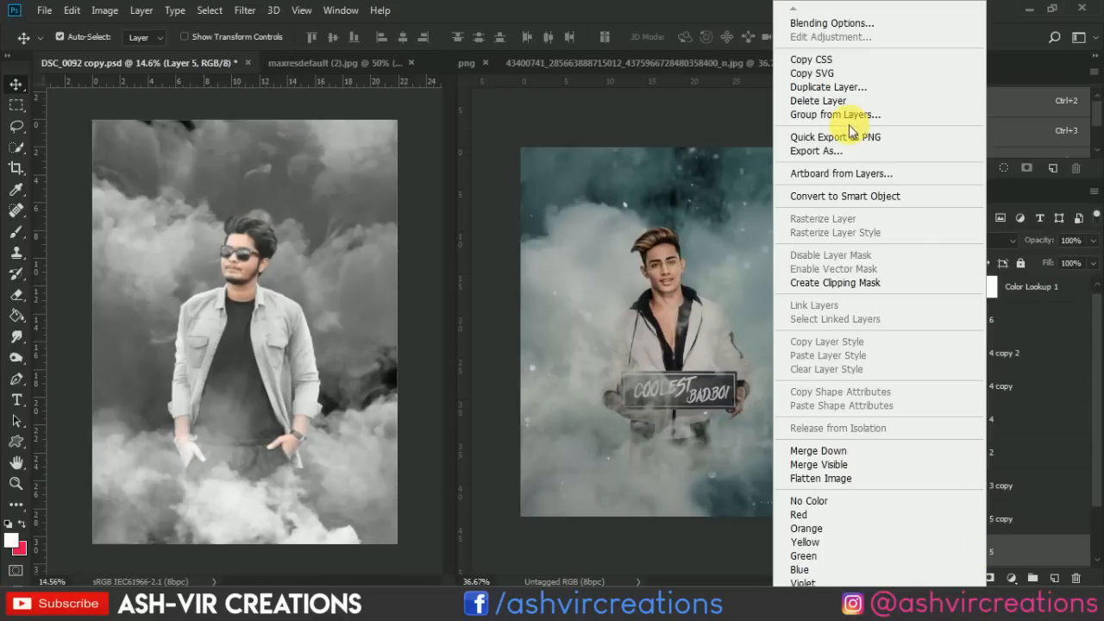
click(807, 90)
click(677, 153)
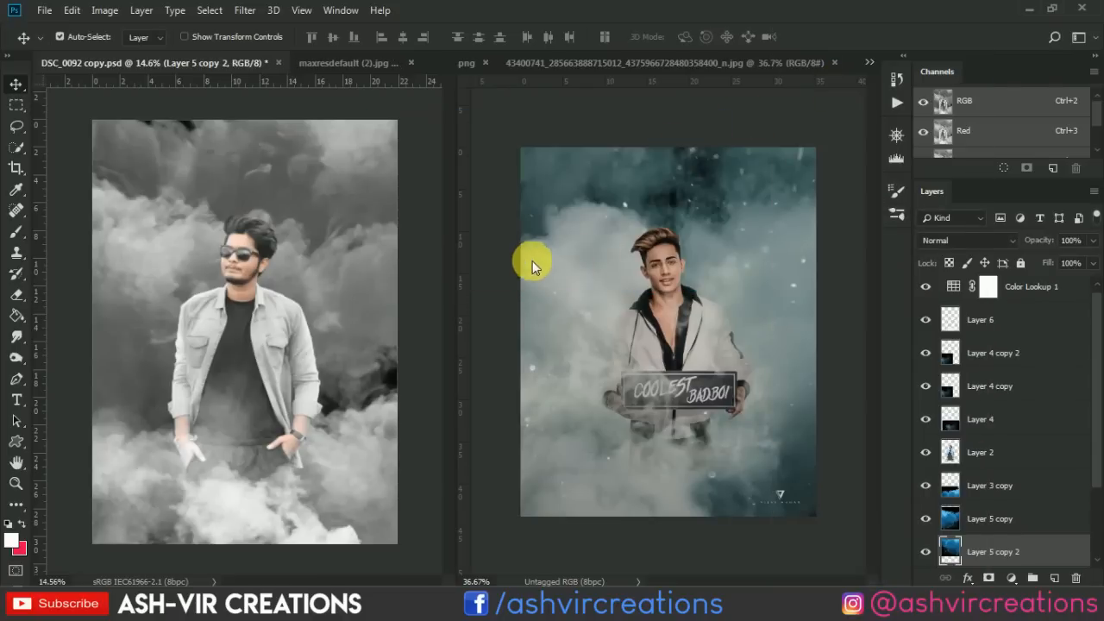
Step: Shift the Layer 5 duplicate to the canvas's lower right, about X 4131 and Y 2966 px, and blend it with Screen
key(ctrl+t)
drag(371, 284, 464, 400)
click(958, 241)
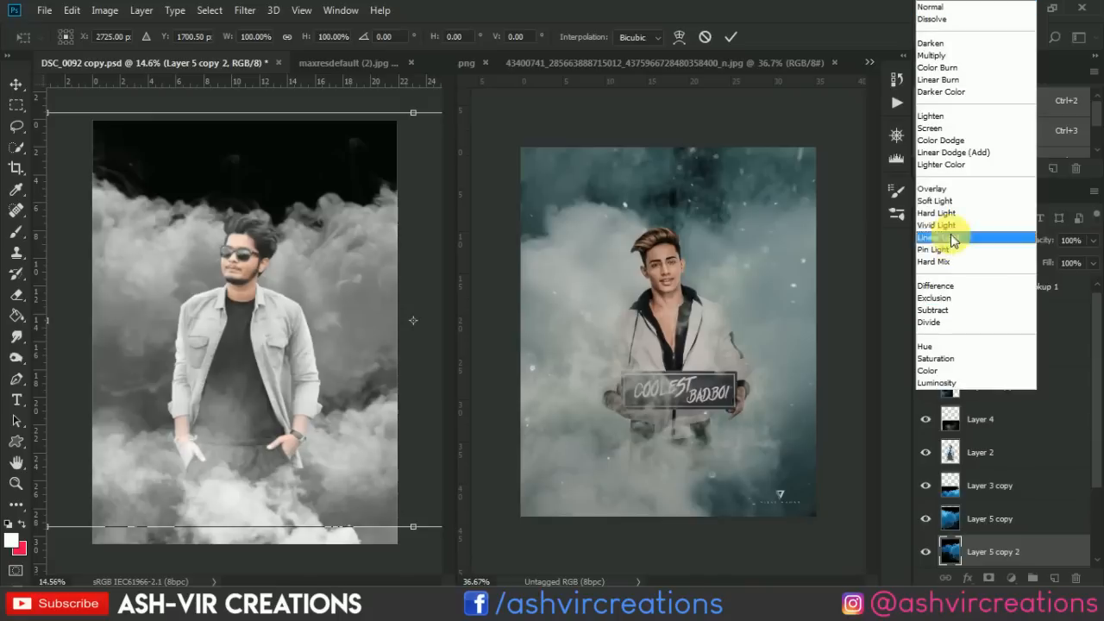
click(972, 151)
drag(272, 332, 364, 383)
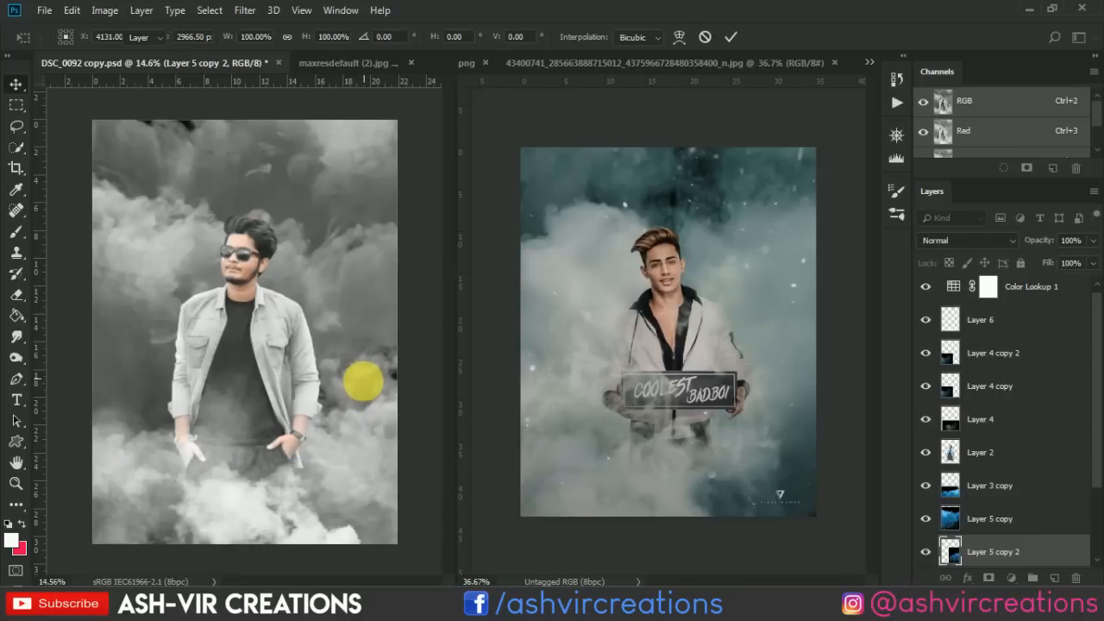
key(Return)
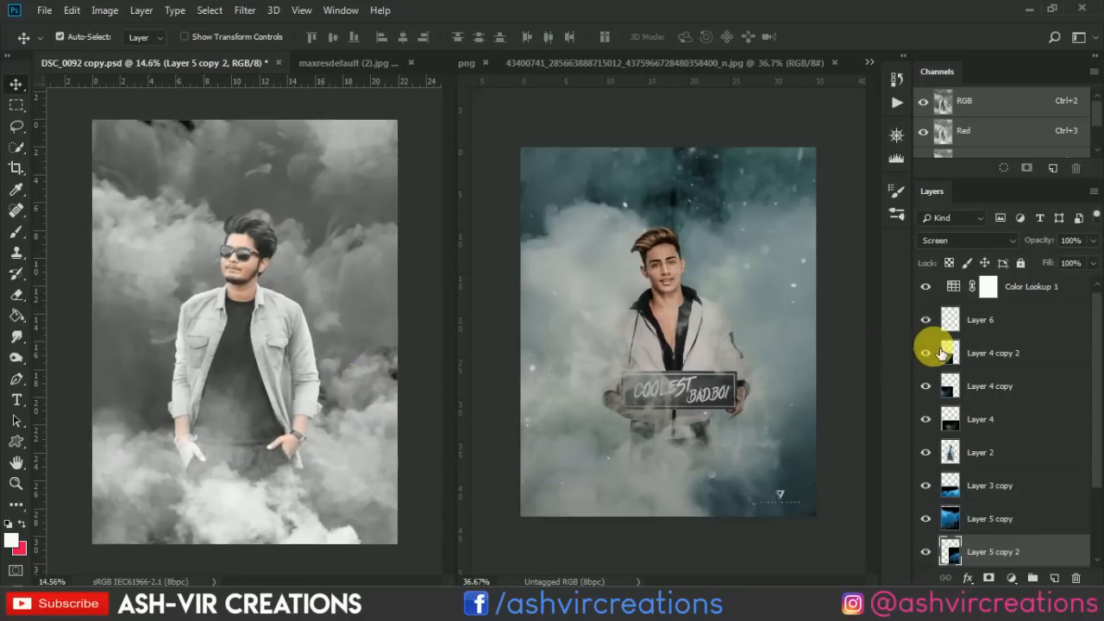
Step: Change the Color Lookup 1 3DLUT file to AVCINE-mood + gold-4.CUBE
scroll(1076, 318, up, 1)
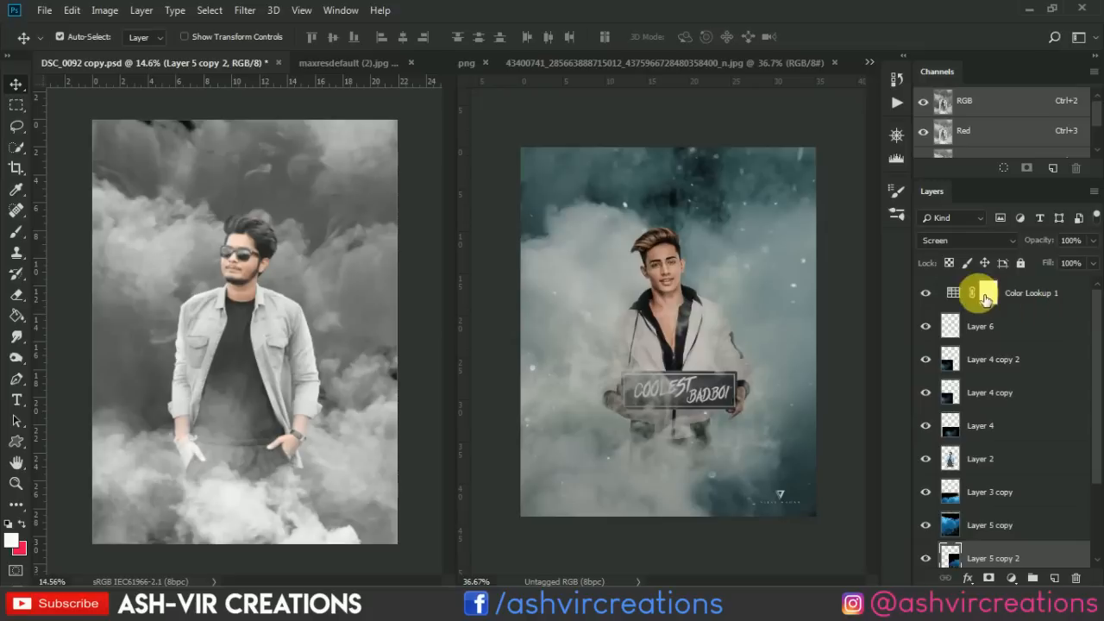
double_click(953, 292)
click(811, 200)
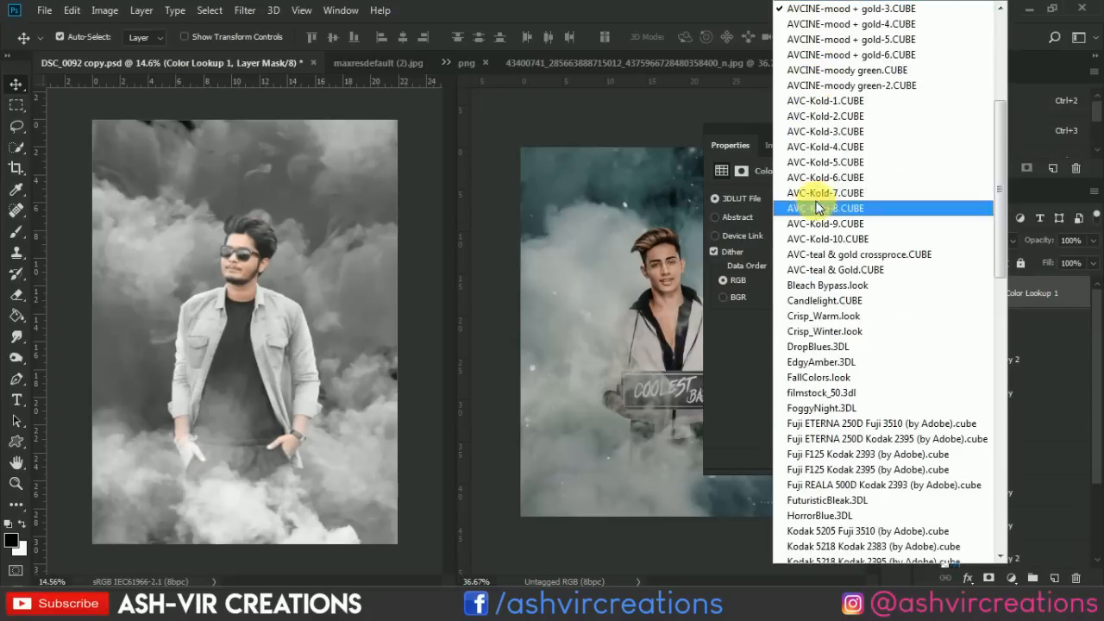
click(834, 26)
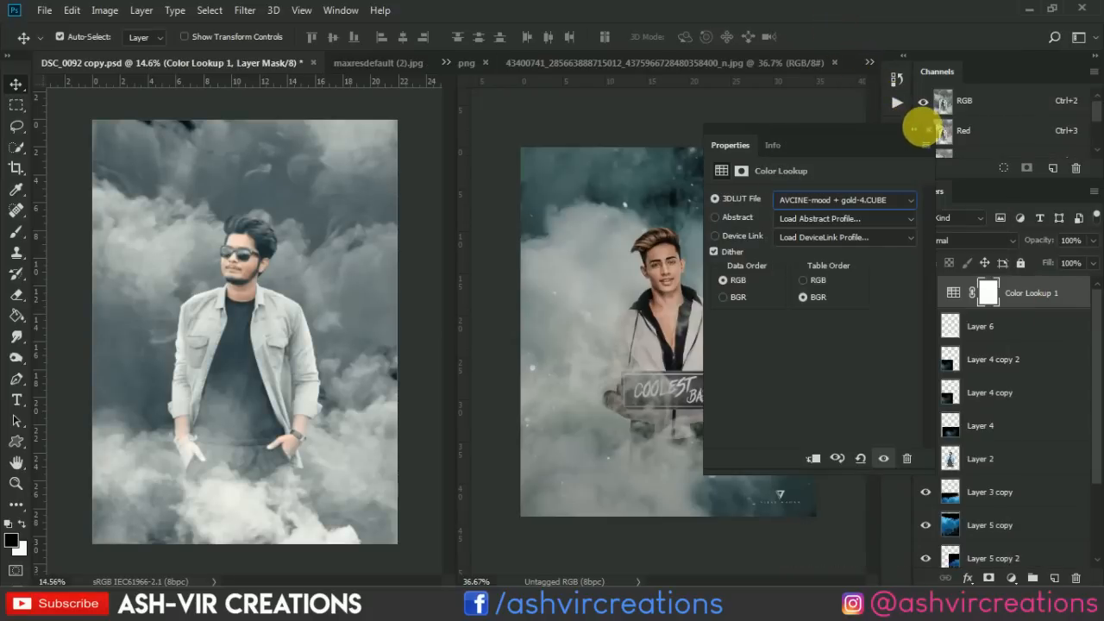
click(930, 134)
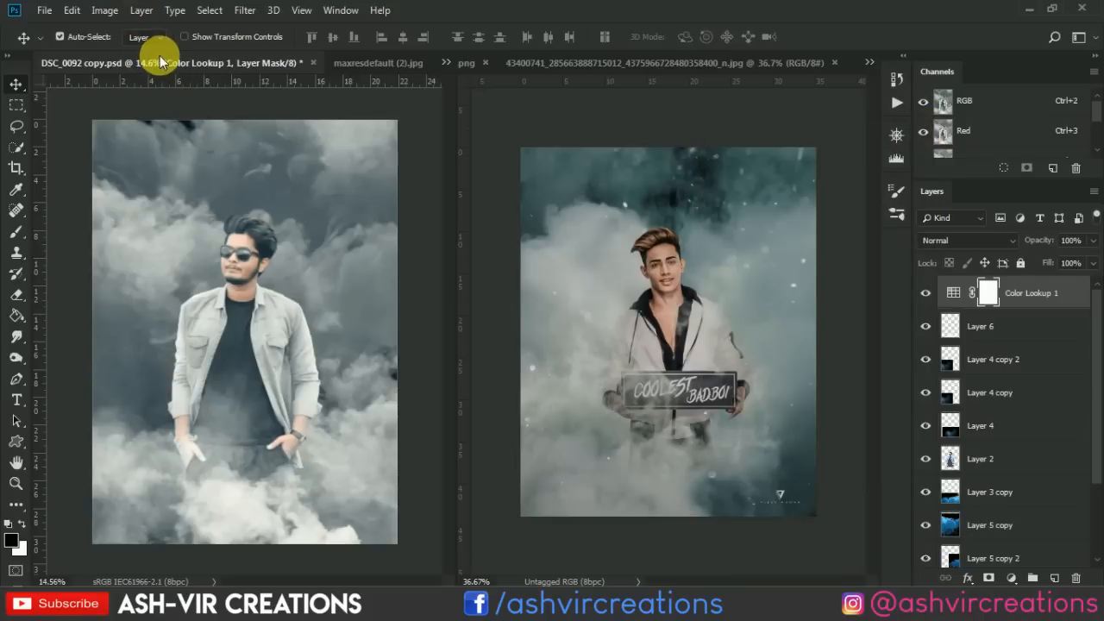
Step: Open the snow particle image maxresdefault.jpg from the smoik folder on the desktop
click(43, 10)
click(61, 47)
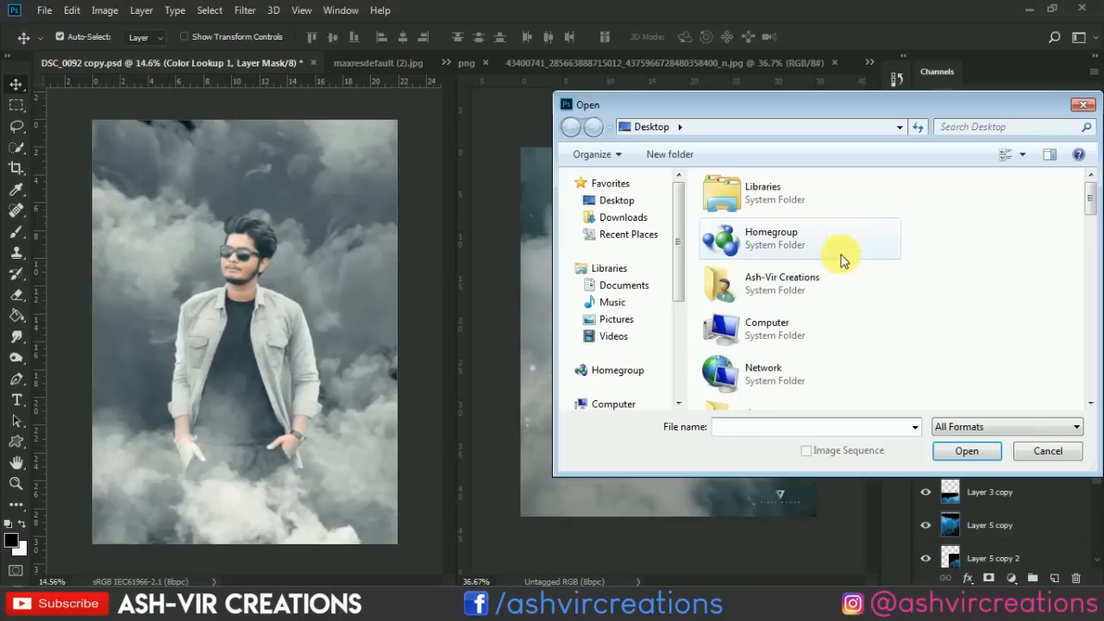
scroll(983, 301, down, 3)
scroll(826, 320, down, 3)
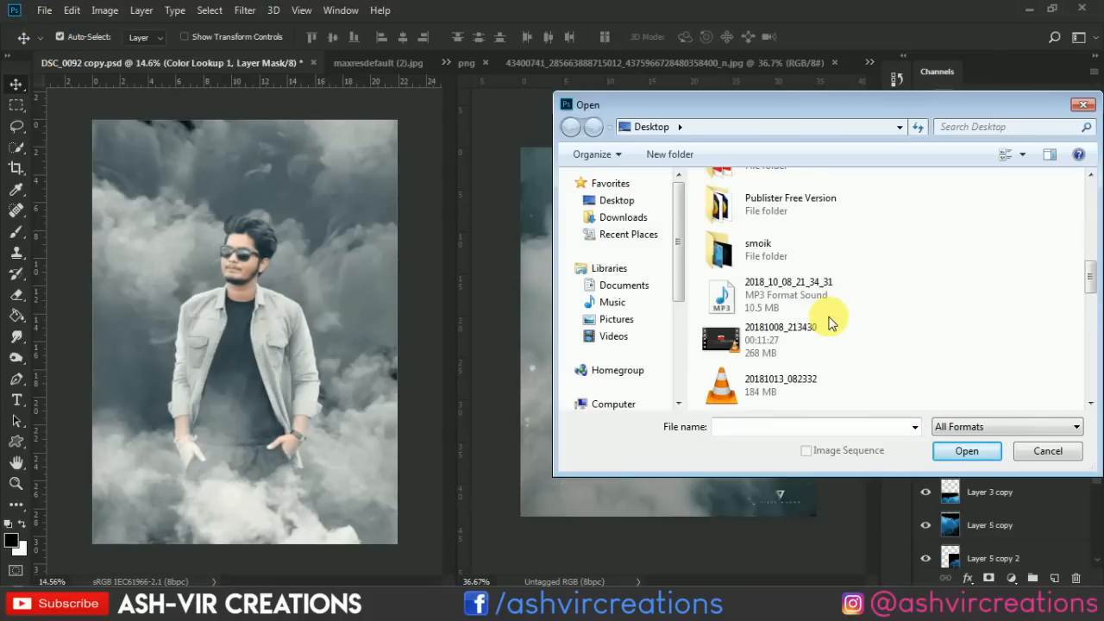
double_click(777, 250)
double_click(856, 209)
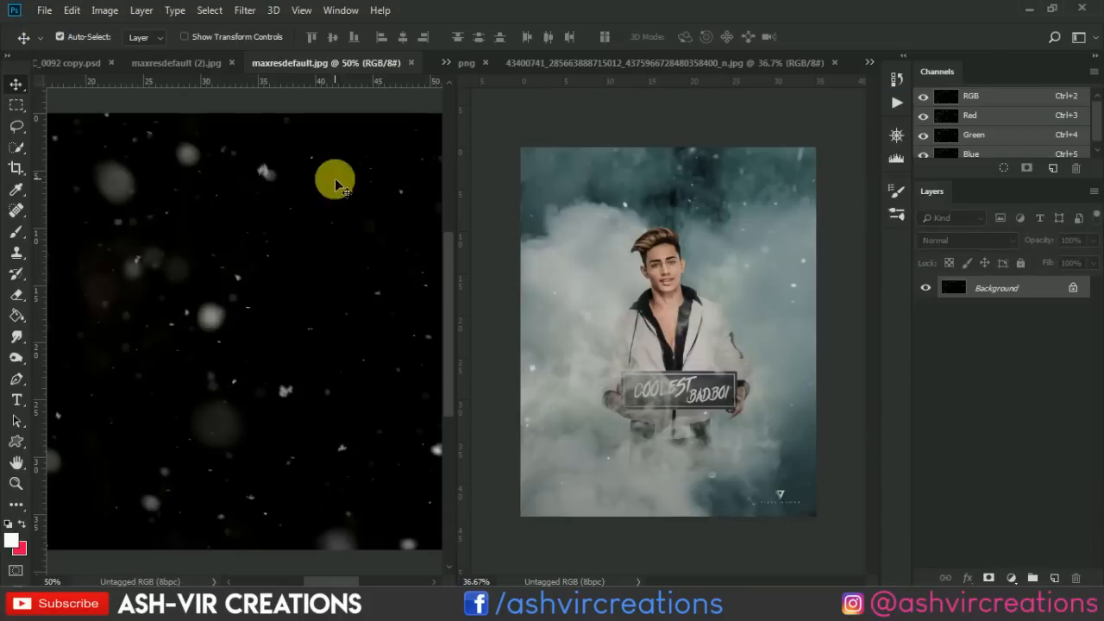
Step: Copy the snow image into DSC_0092 copy.psd as the top layer and set its blend mode to Screen
click(89, 71)
mouse_move(89, 71)
mouse_down()
mouse_move(299, 278)
mouse_move(262, 277)
mouse_up()
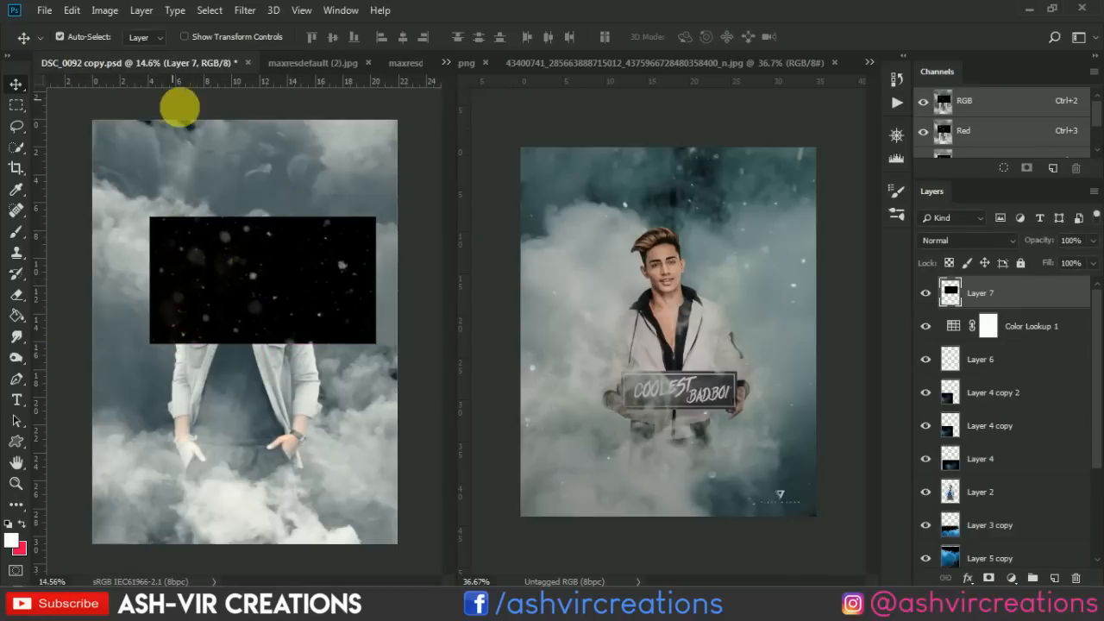
click(948, 242)
click(949, 128)
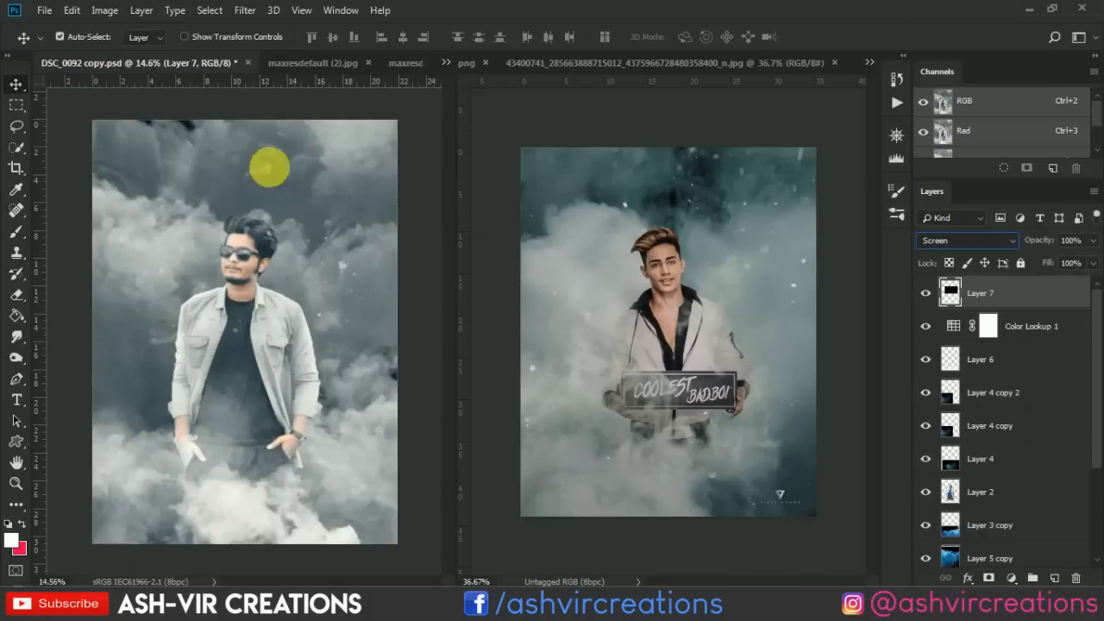
Step: Rotate Layer 7's snow 90° clockwise and enlarge it until it covers most of the portrait canvas
click(71, 10)
click(181, 339)
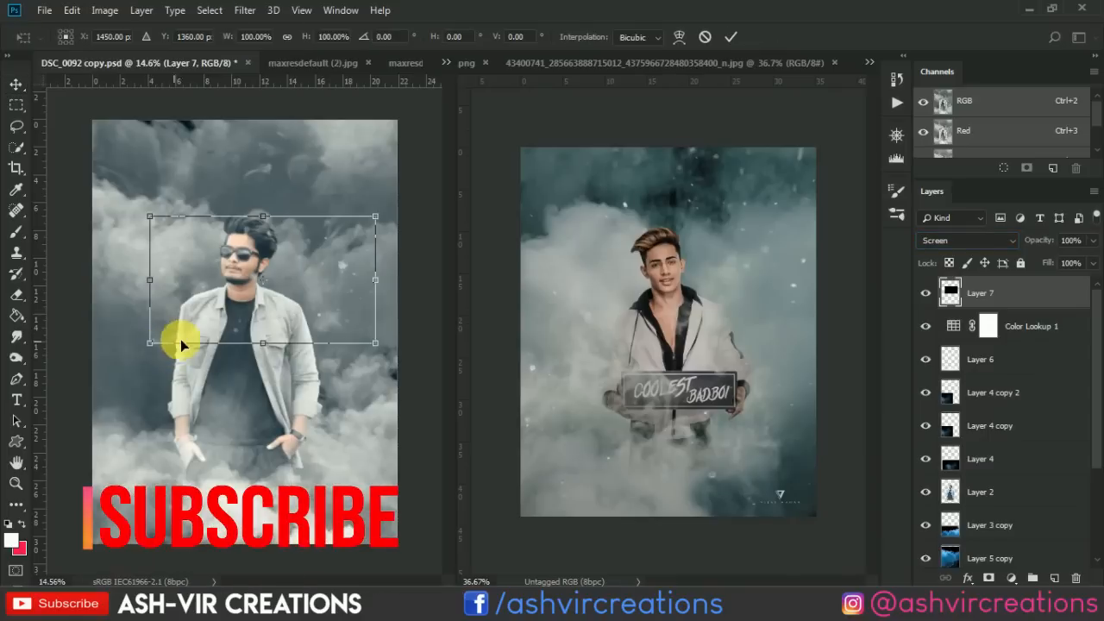
mouse_move(376, 343)
mouse_down()
mouse_move(414, 370)
mouse_move(376, 361)
mouse_up()
right_click(297, 256)
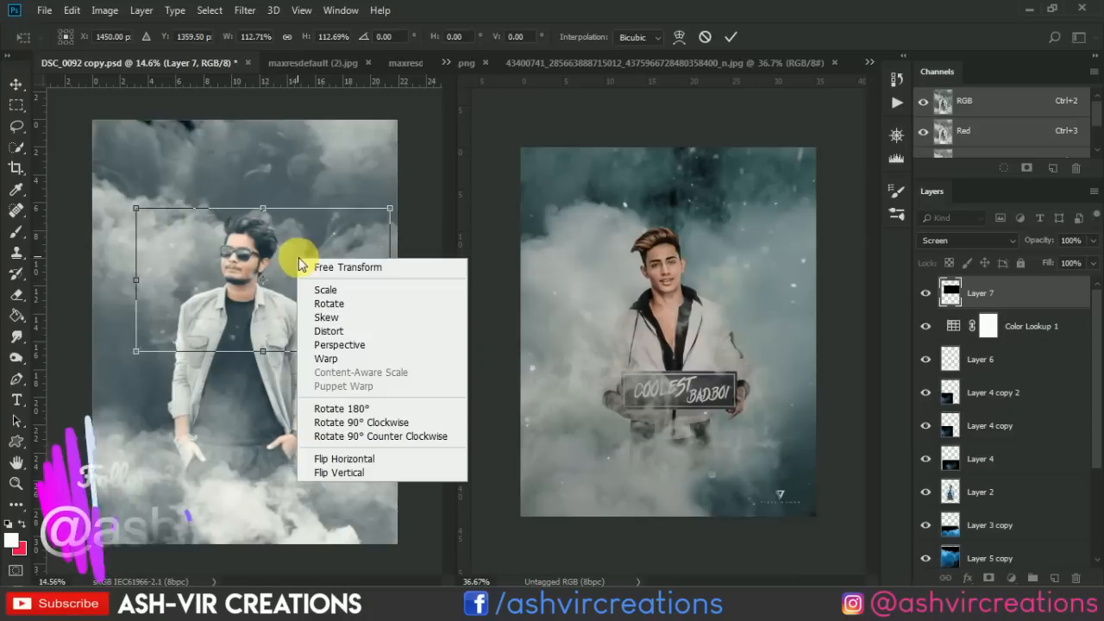
click(357, 492)
drag(287, 252, 230, 385)
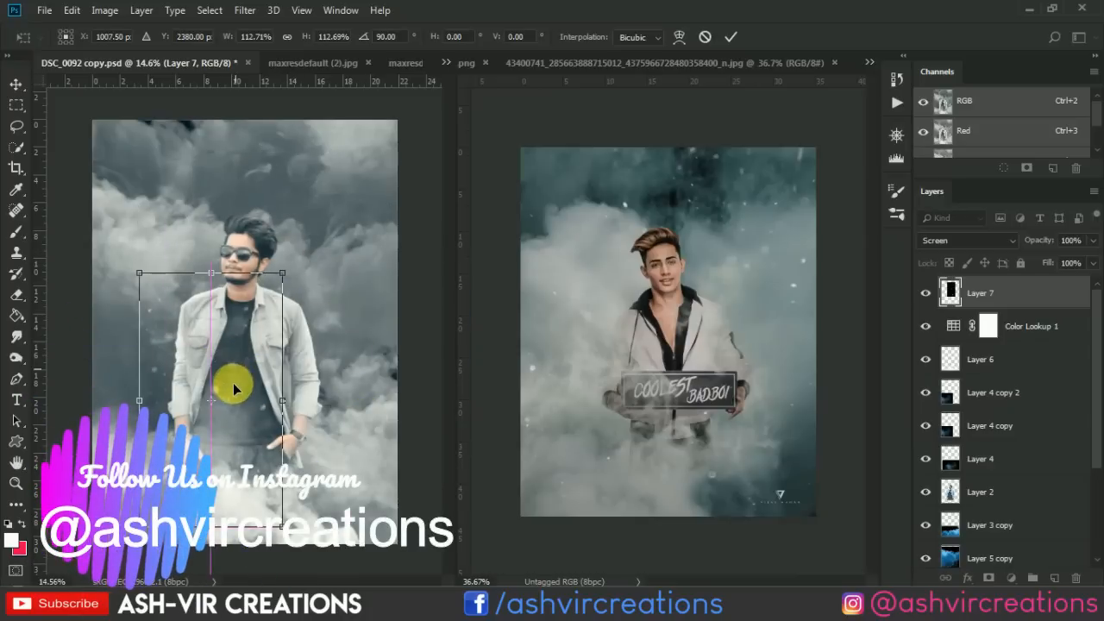
drag(277, 261, 112, 345)
key(Return)
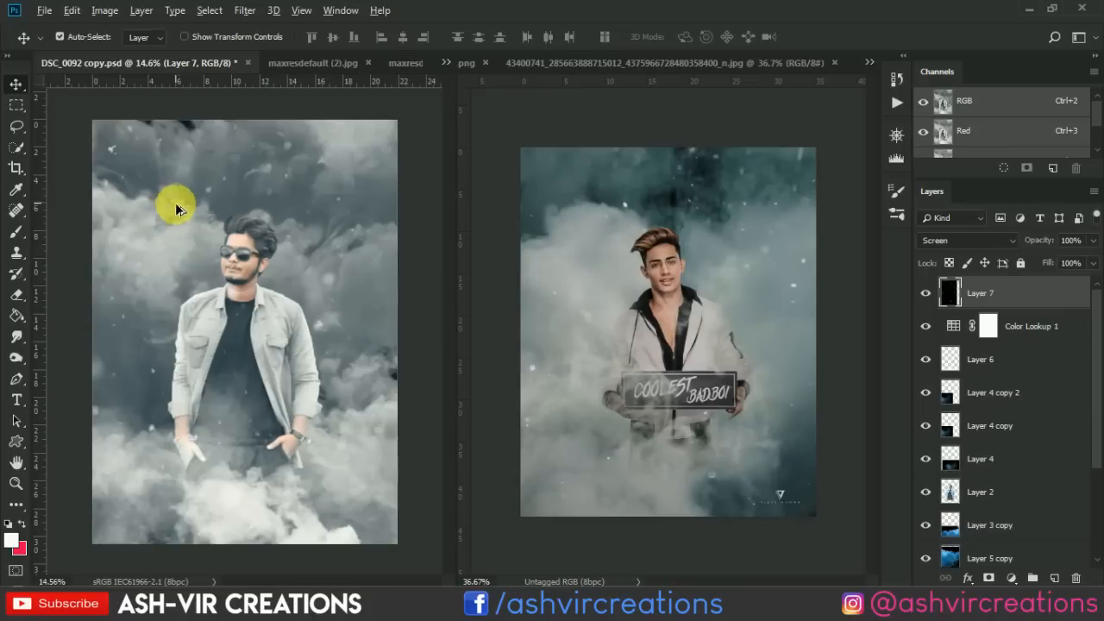
Step: Duplicate the Layer 7 snow and place the copy over the canvas's right side
scroll(185, 207, down, 1)
scroll(188, 196, up, 2)
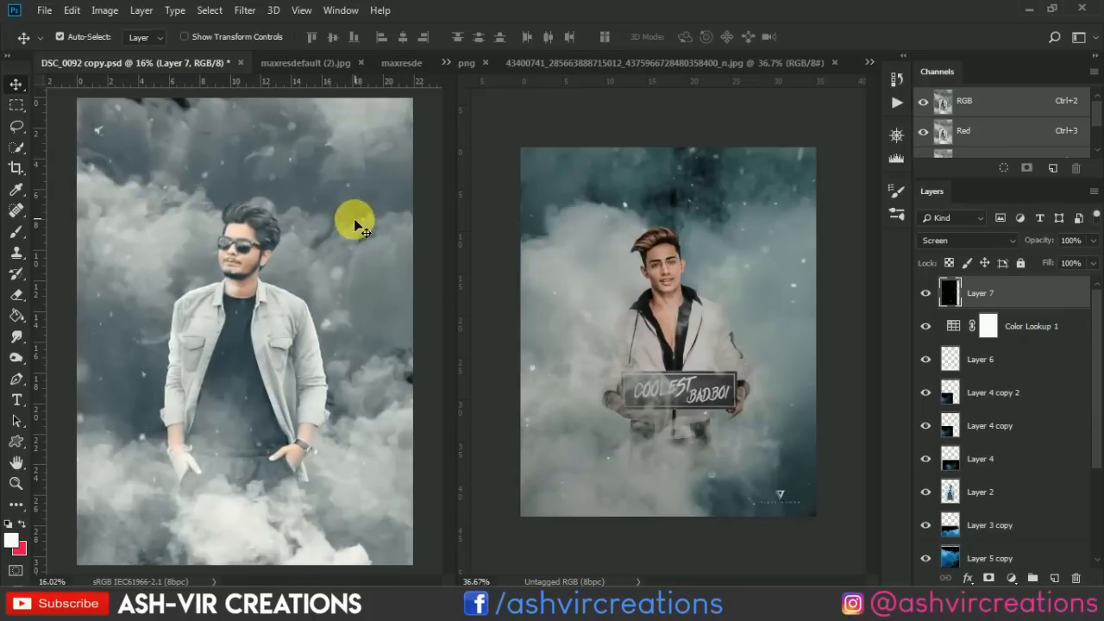
drag(400, 190, 379, 177)
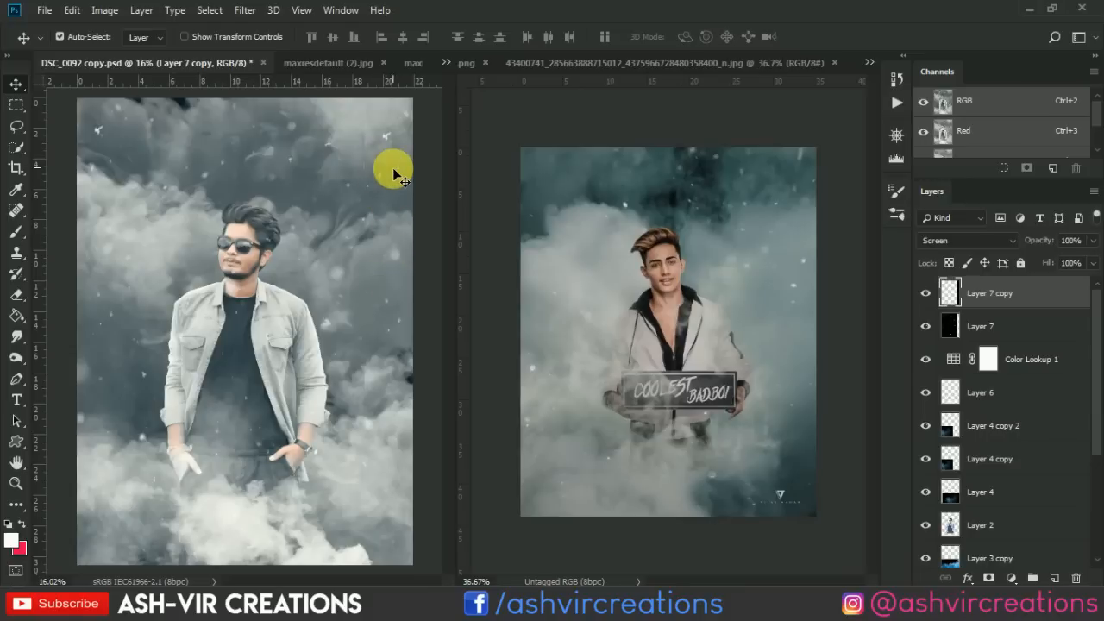
Step: Clean up the edges of the duplicated snow with a 500 px eraser and reselect Layer 7
click(16, 294)
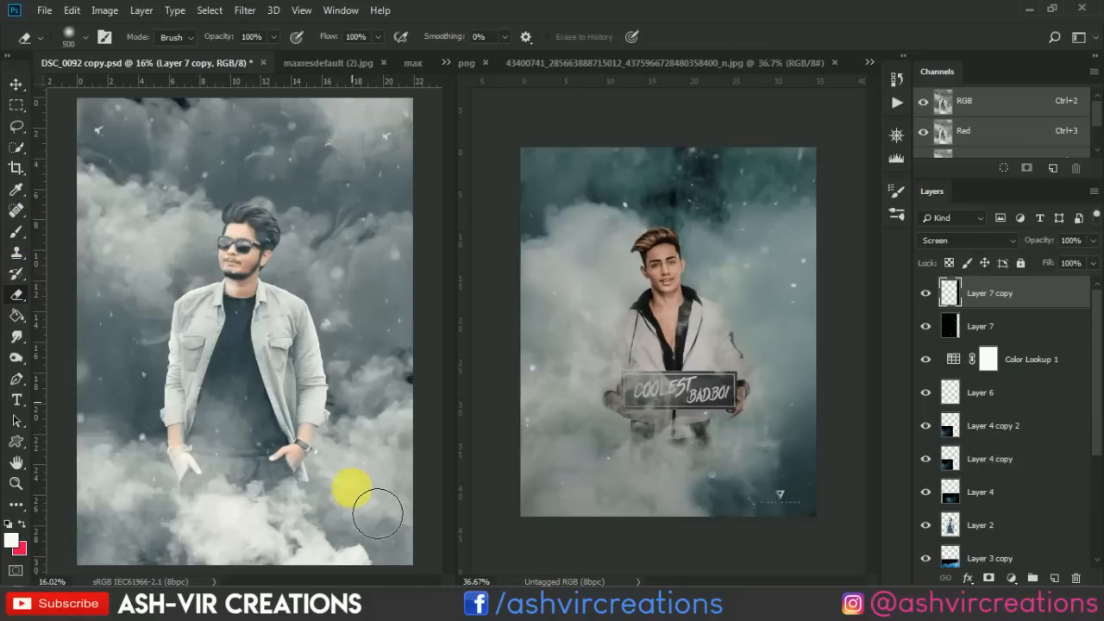
click(984, 326)
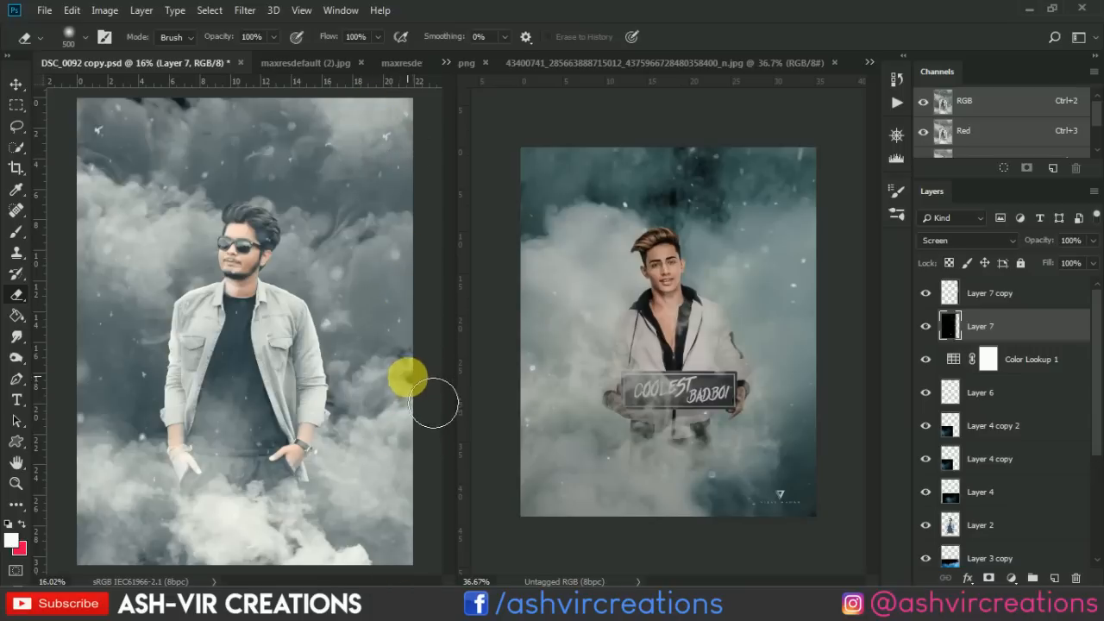
key(v)
scroll(343, 351, down, 2)
scroll(219, 325, up, 1)
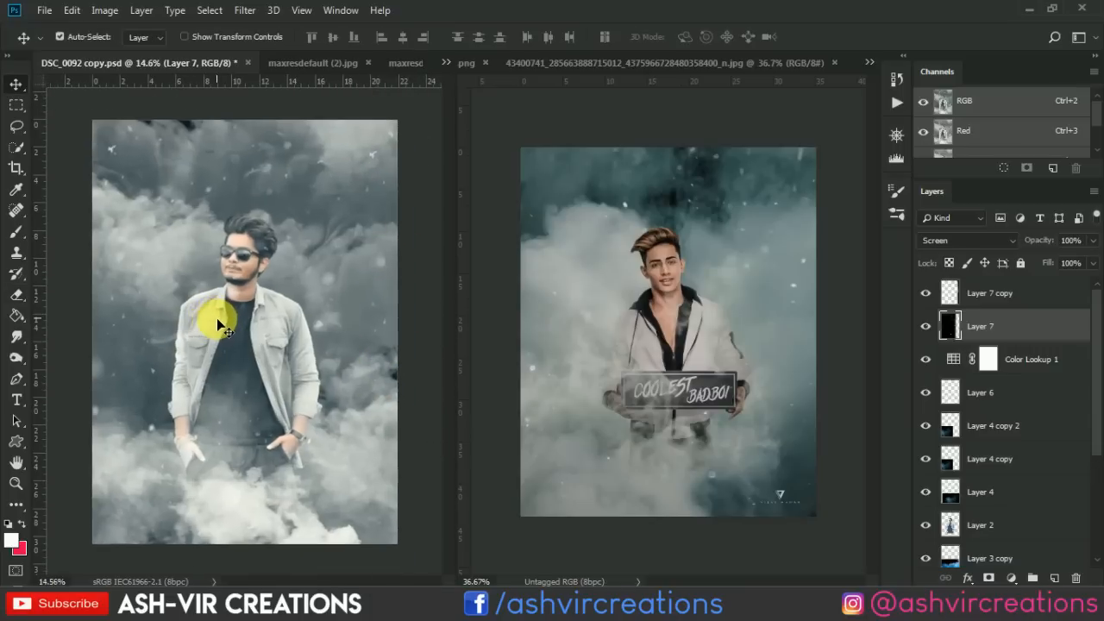
scroll(215, 326, down, 1)
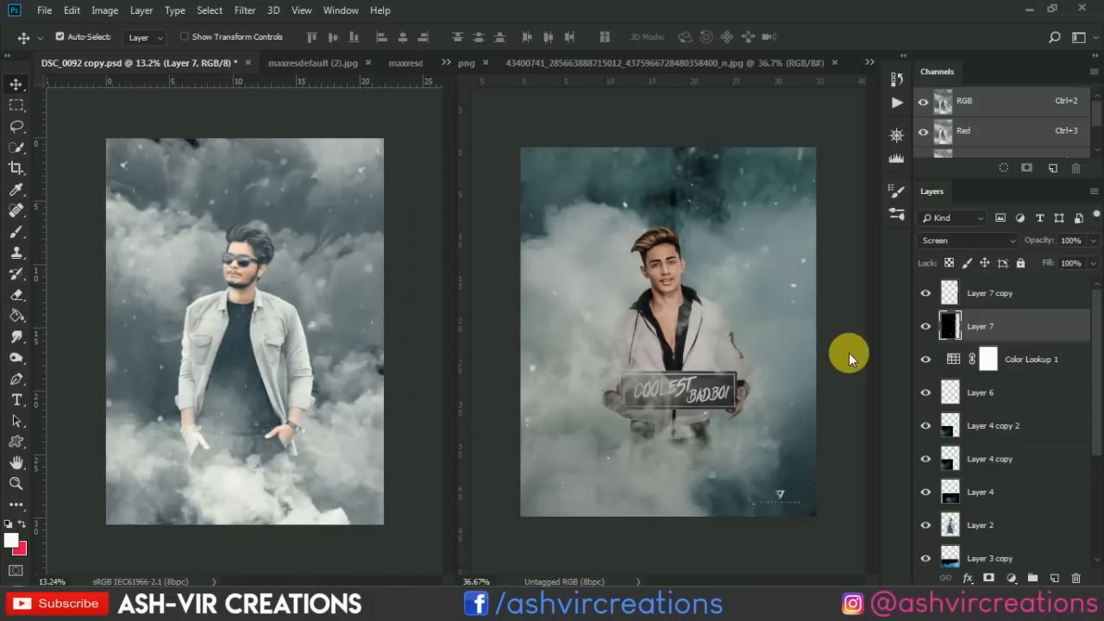
Step: Move Layer 7 and Layer 7 copy beneath the Color Lookup 1 adjustment layer
drag(1018, 331, 1013, 373)
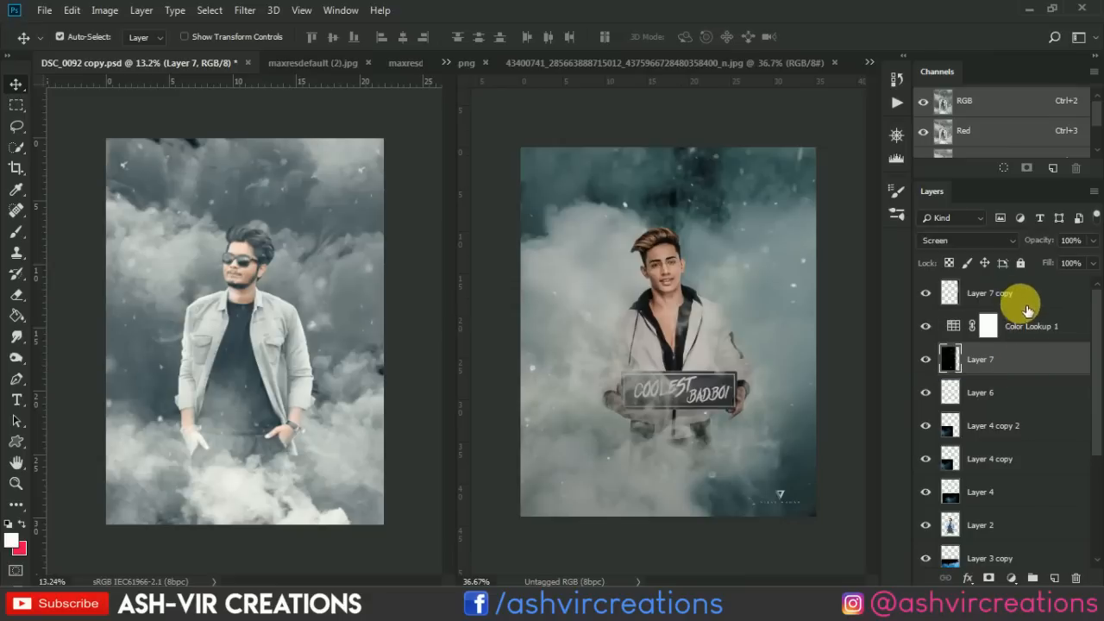
click(1045, 294)
drag(1046, 294, 1033, 330)
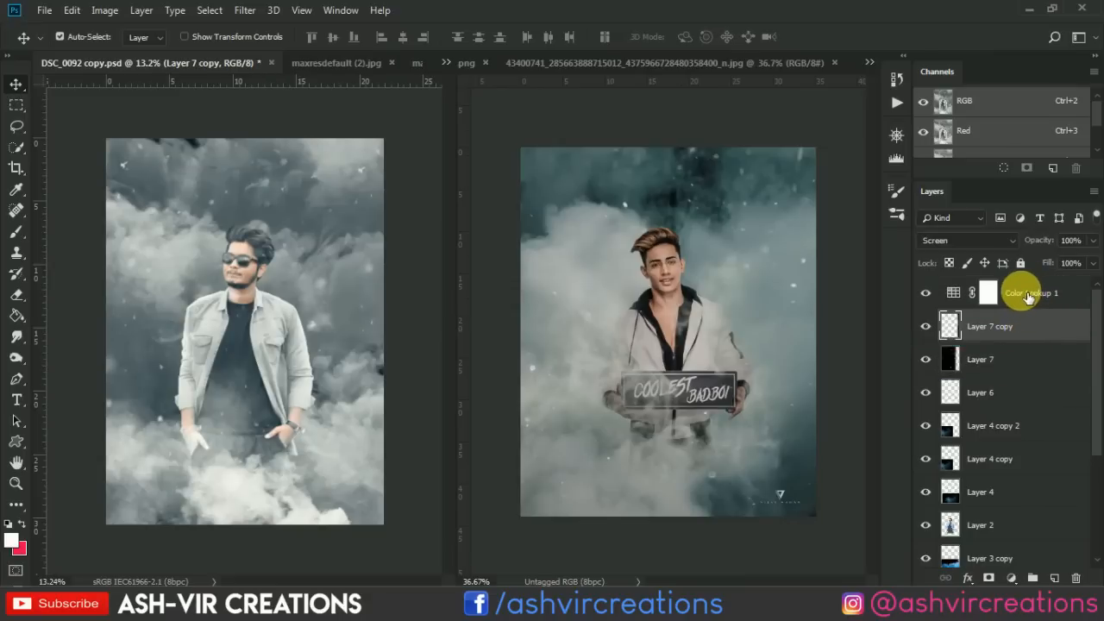
Step: Add a Selective Color adjustment layer directly above Color Lookup 1 and target its Blacks
click(986, 293)
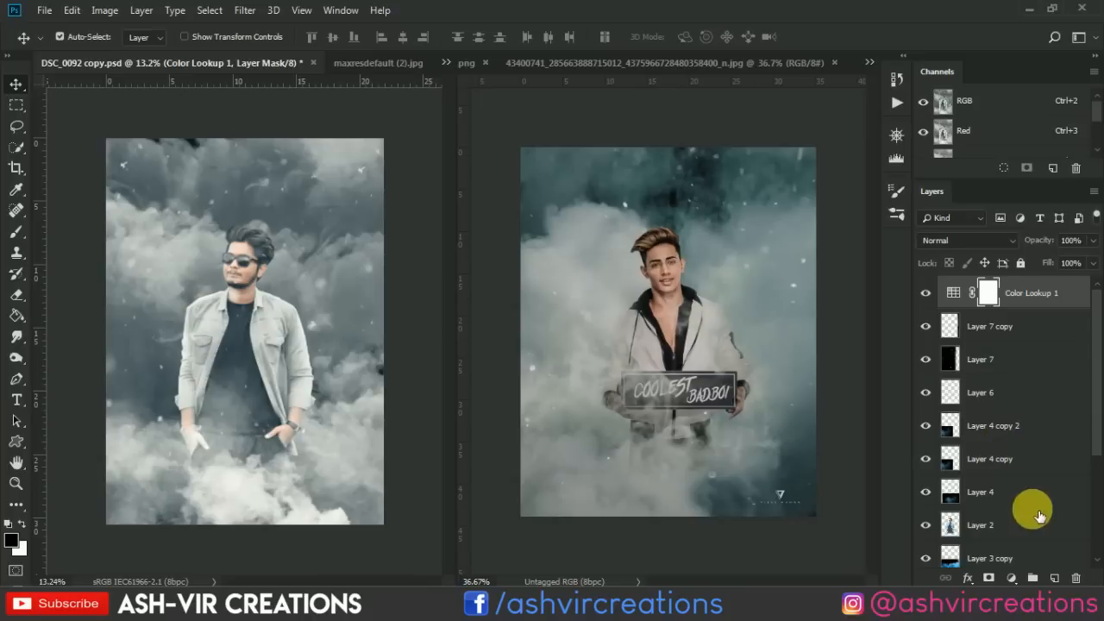
click(1014, 578)
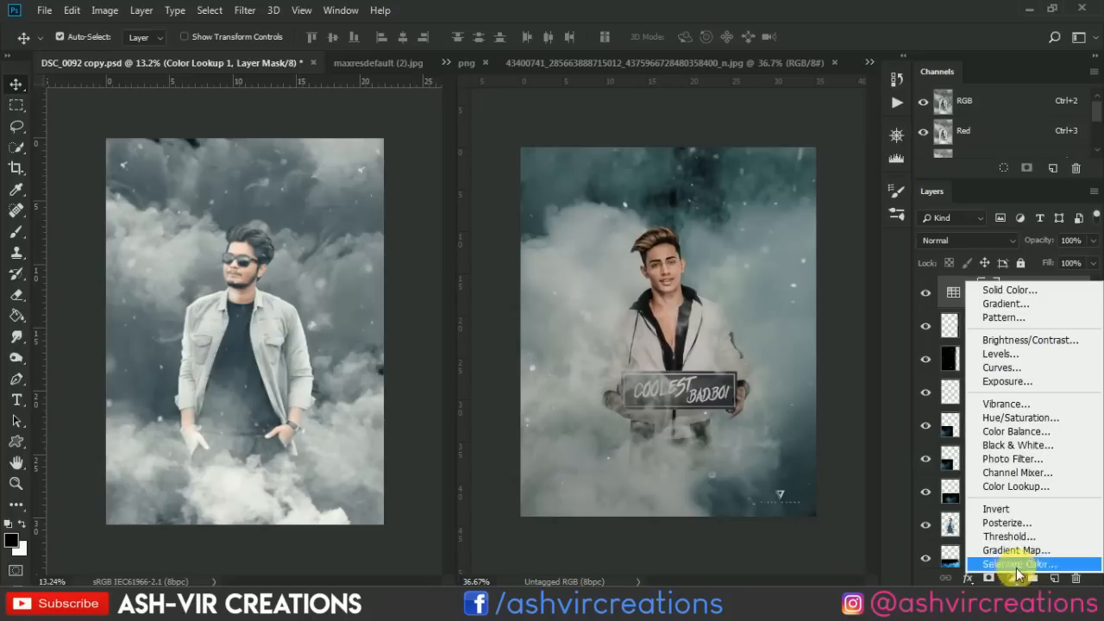
click(1002, 562)
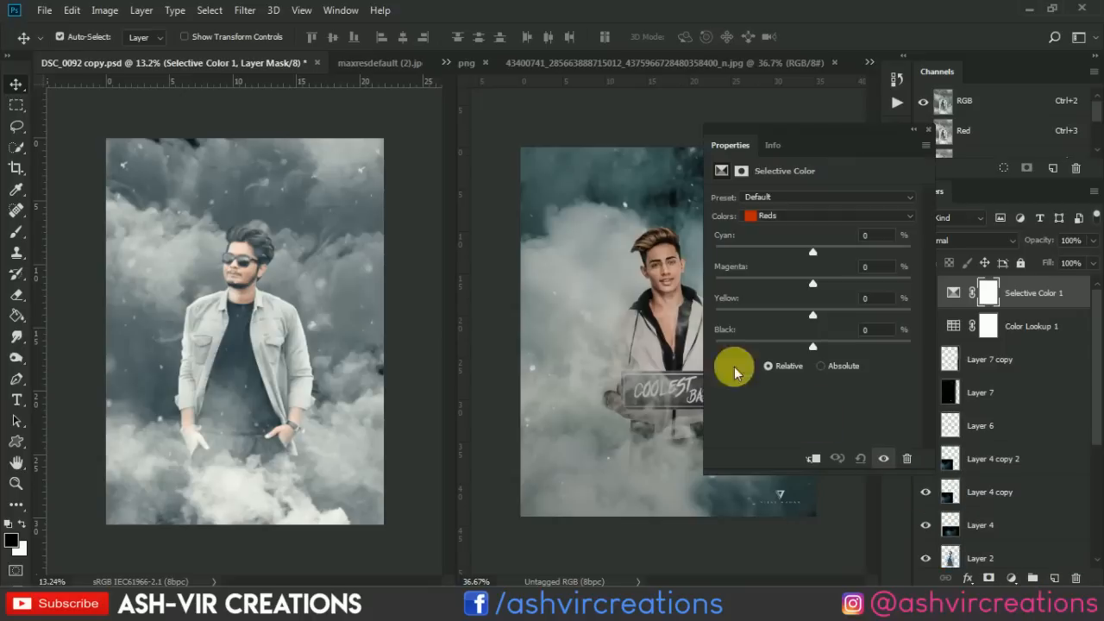
click(770, 224)
click(772, 318)
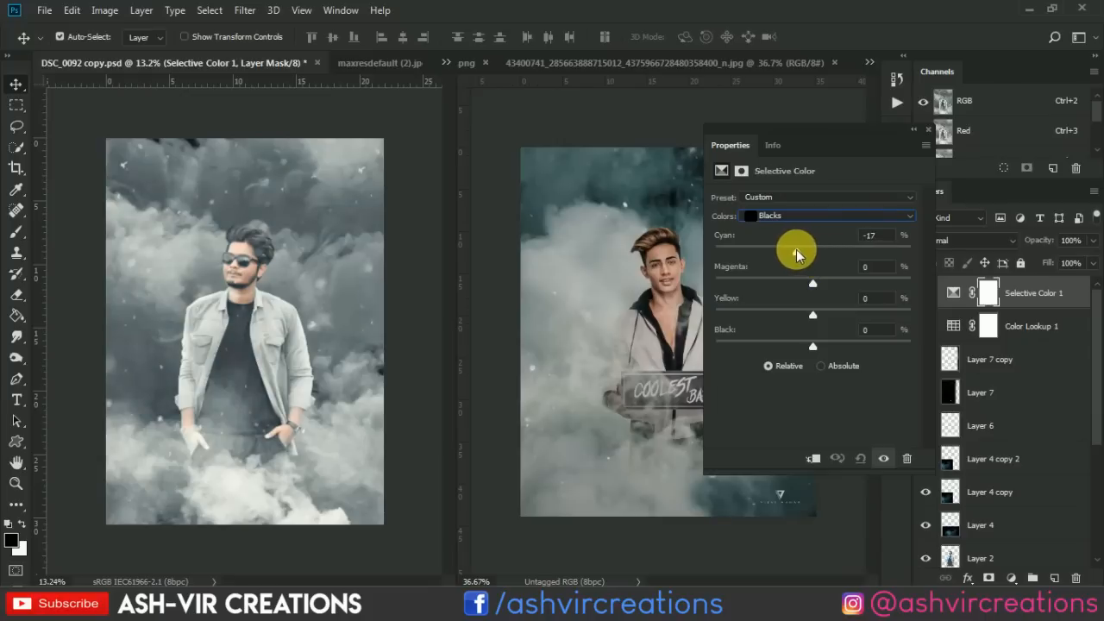
Step: Set the Blacks in Selective Color 1 to Cyan +13, Magenta +1, Yellow -4 and Black +2
drag(797, 254, 832, 254)
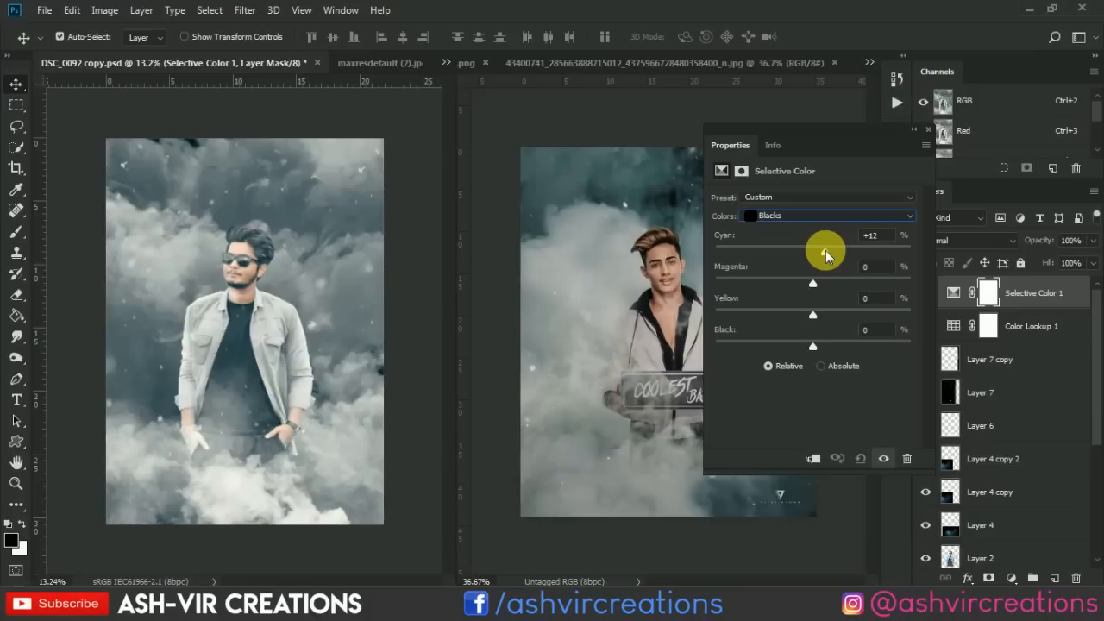
drag(826, 255, 810, 326)
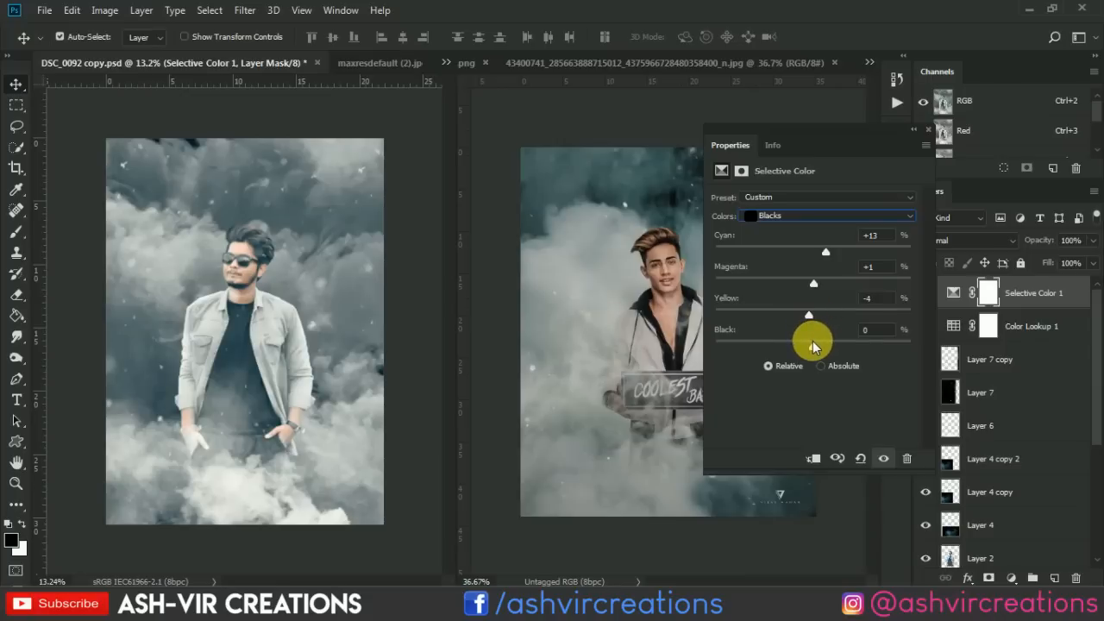
mouse_move(807, 347)
mouse_down()
mouse_move(850, 345)
mouse_move(816, 354)
mouse_up()
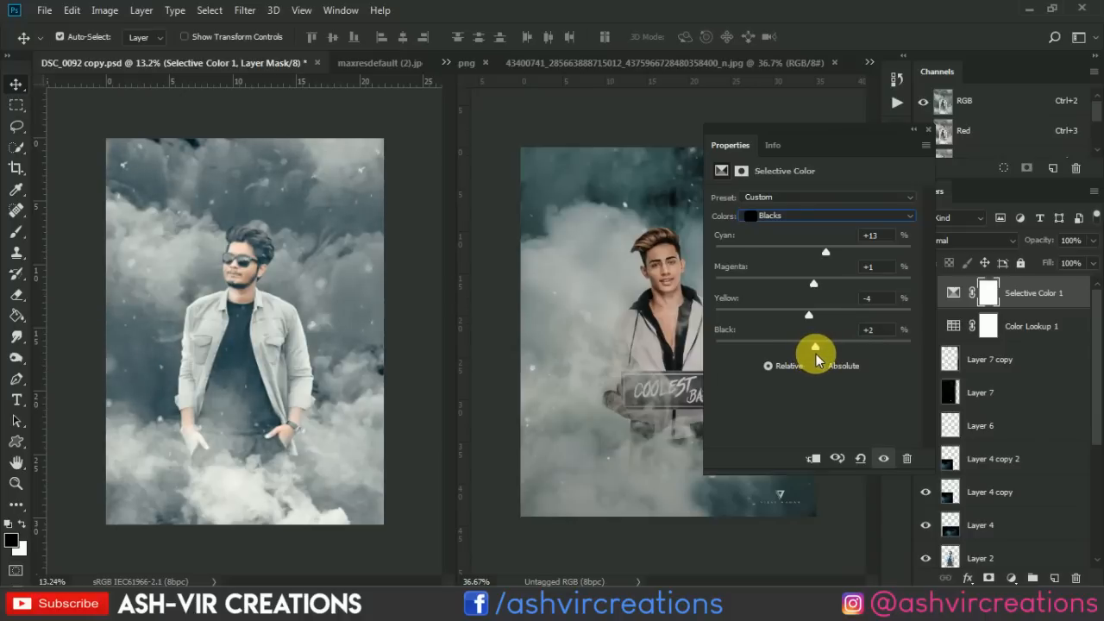
click(929, 134)
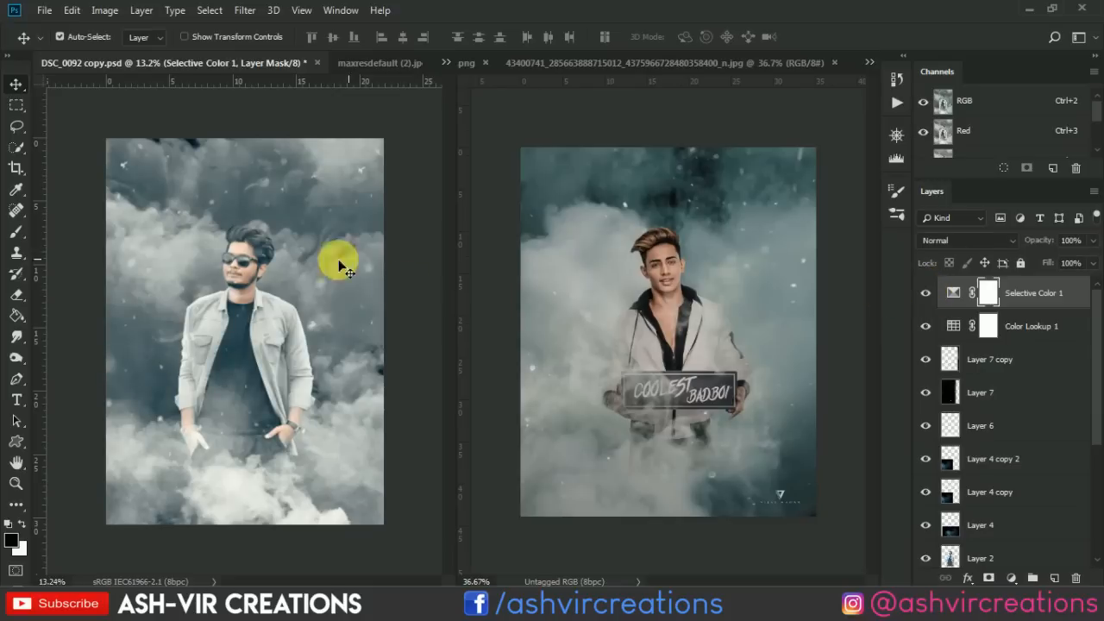
Step: Add another Selective Color adjustment layer above Selective Color 1 and set the Magenta of its Blacks to -4
scroll(261, 274, down, 1)
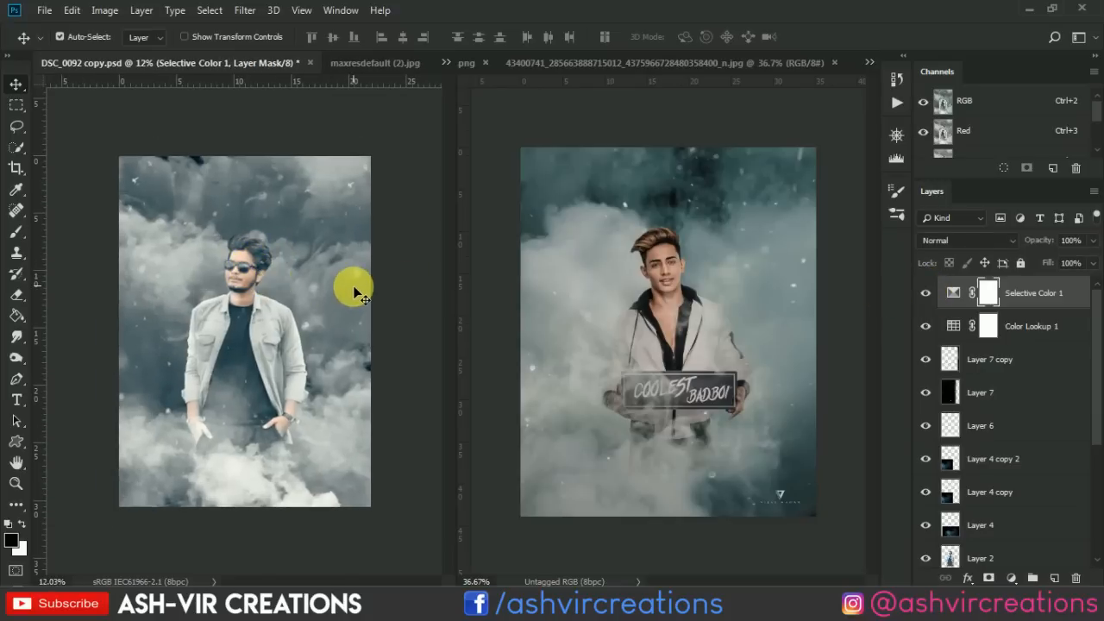
scroll(356, 290, up, 1)
scroll(355, 290, down, 1)
click(1016, 578)
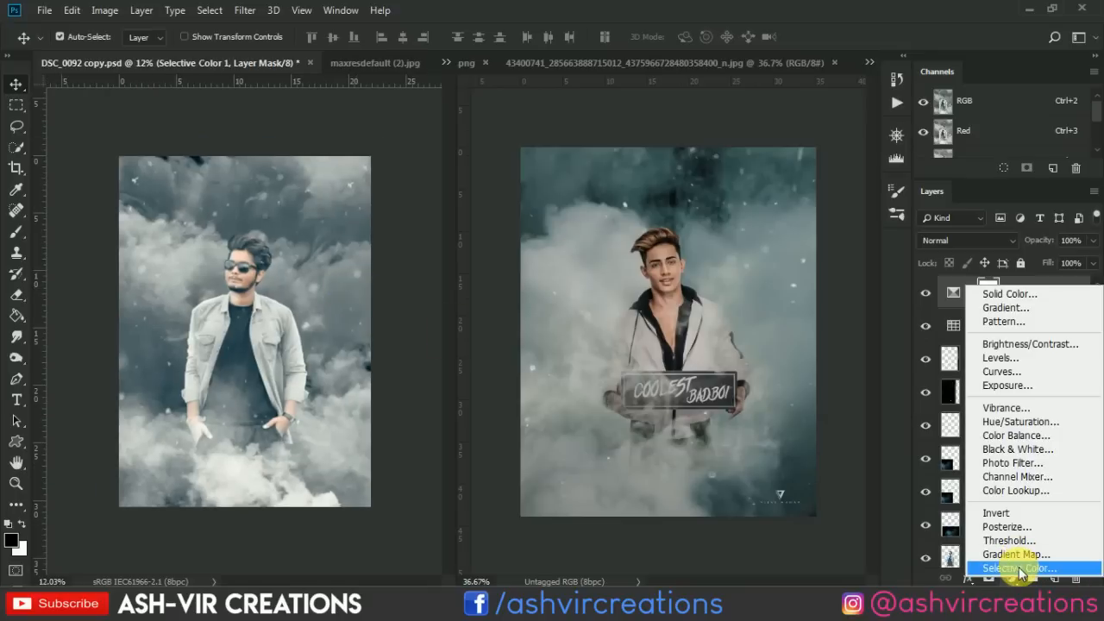
click(1031, 561)
click(790, 223)
click(788, 217)
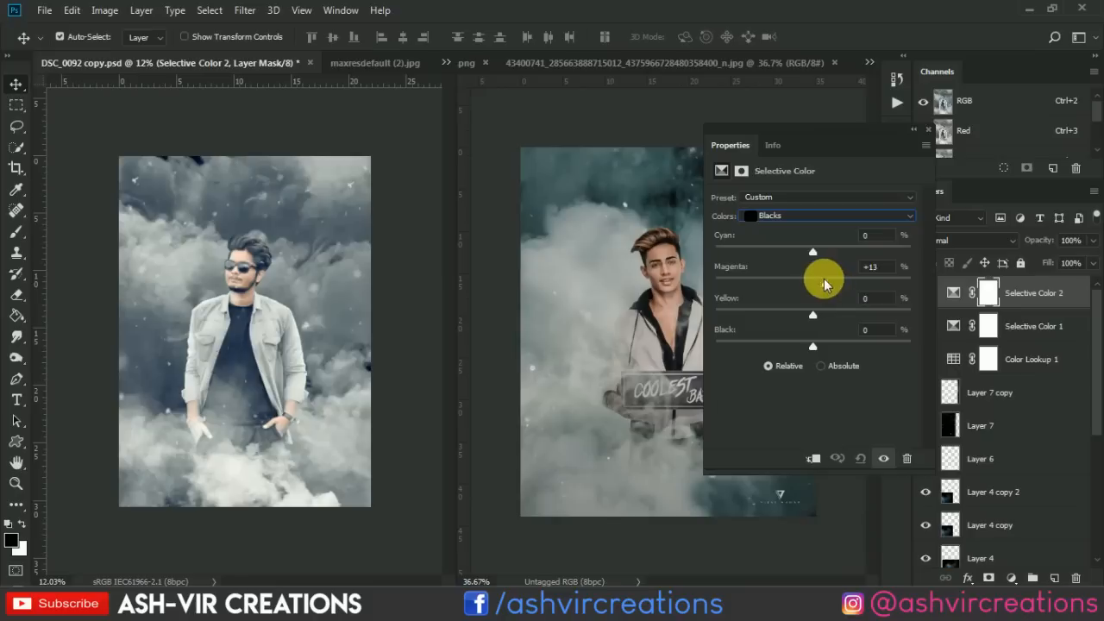
drag(812, 283, 809, 312)
drag(811, 307, 810, 328)
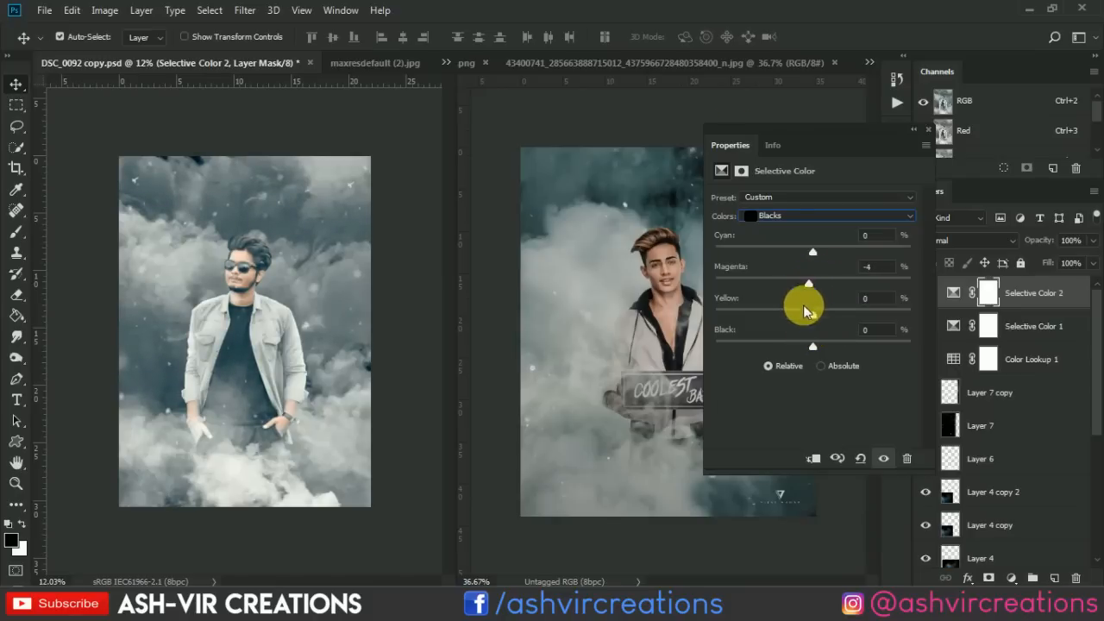
click(986, 222)
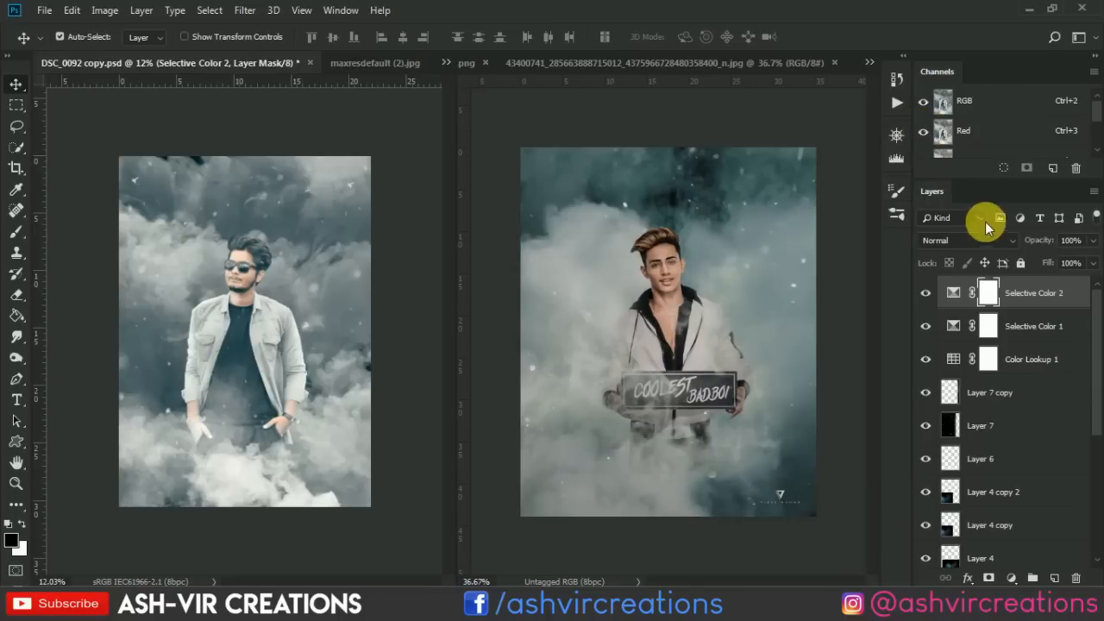
Step: Try Selective Color 2 directly beneath Layer 2 and toggle its visibility to compare the effect
key(Delete)
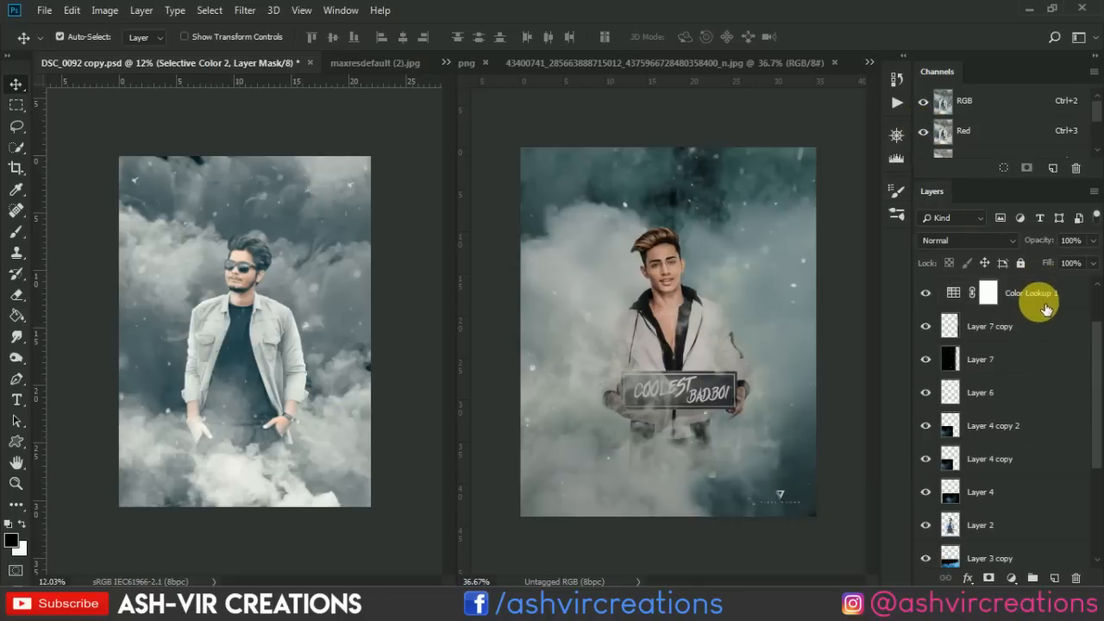
click(1050, 298)
key(ctrl+z)
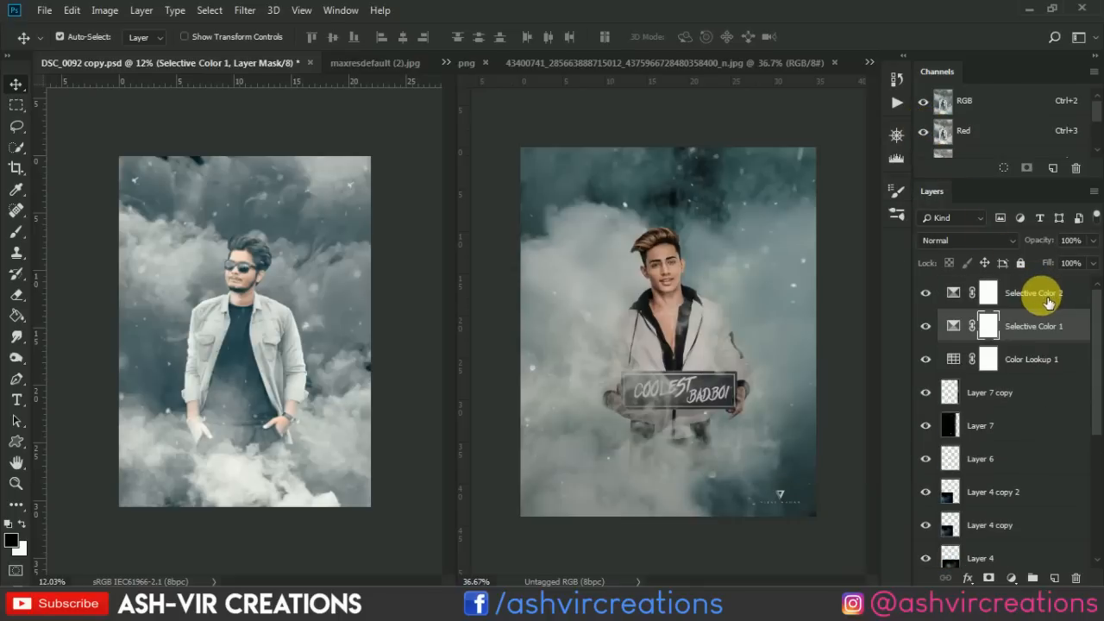
drag(1053, 292, 1020, 508)
scroll(1031, 405, down, 3)
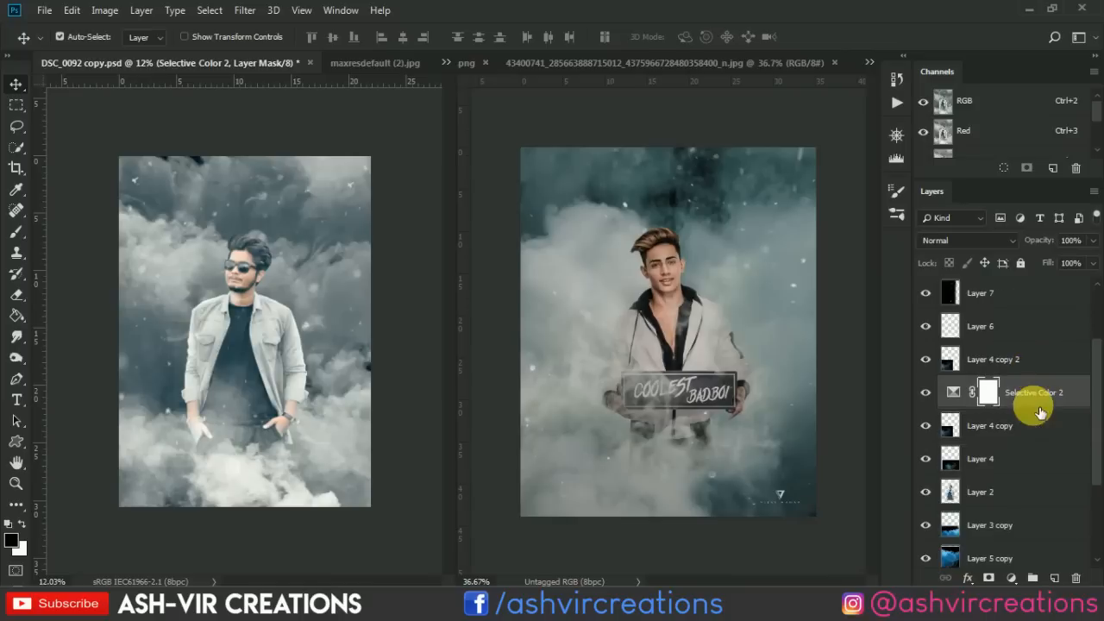
drag(1039, 413, 1017, 502)
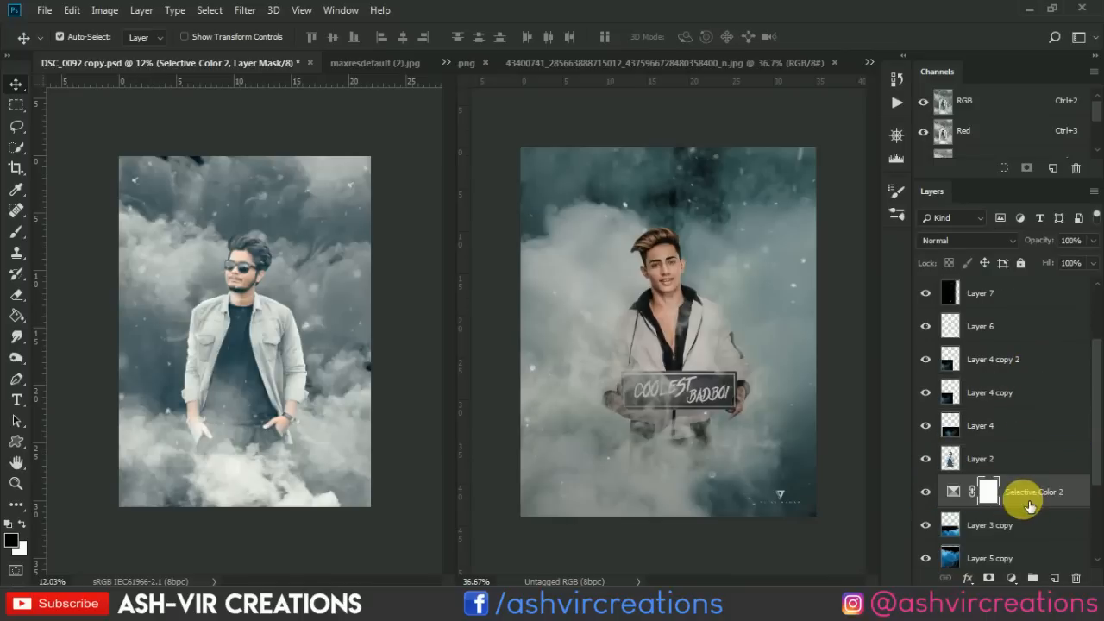
click(926, 492)
click(926, 492)
click(926, 492)
click(926, 491)
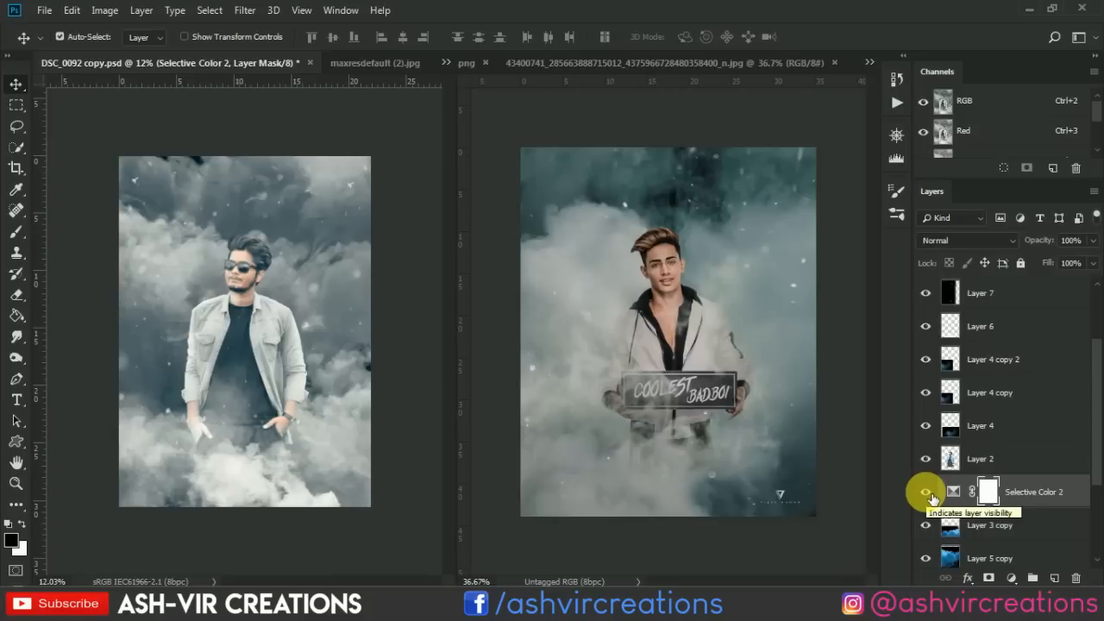
Step: Return Selective Color 2 to the top of the layer stack and compare the image with and without it
drag(1032, 489, 1060, 287)
click(926, 294)
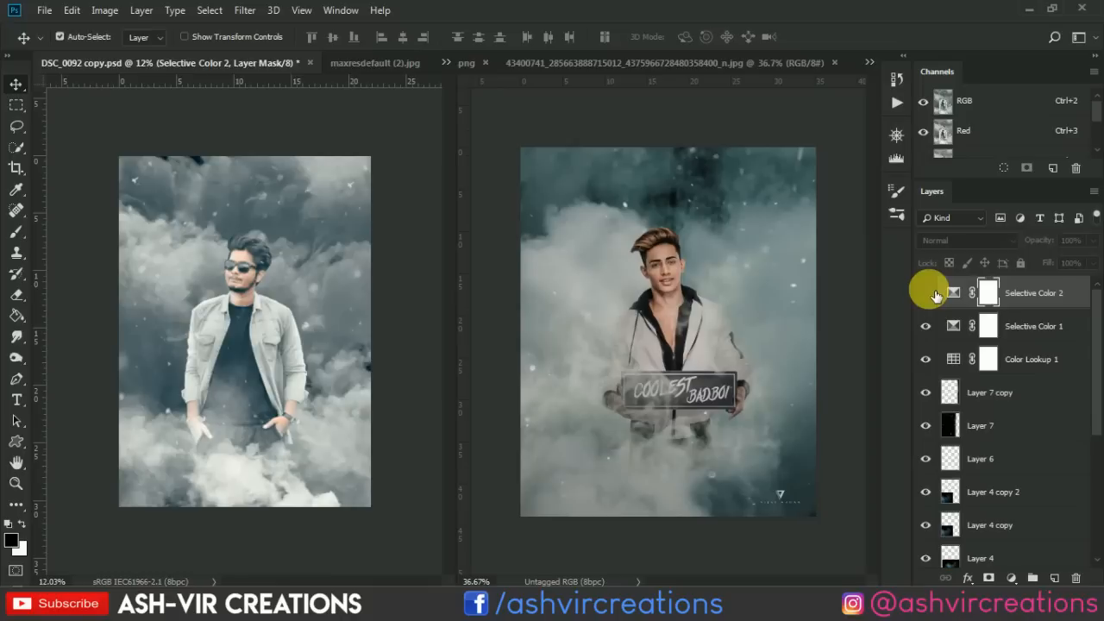
click(927, 295)
scroll(270, 225, up, 2)
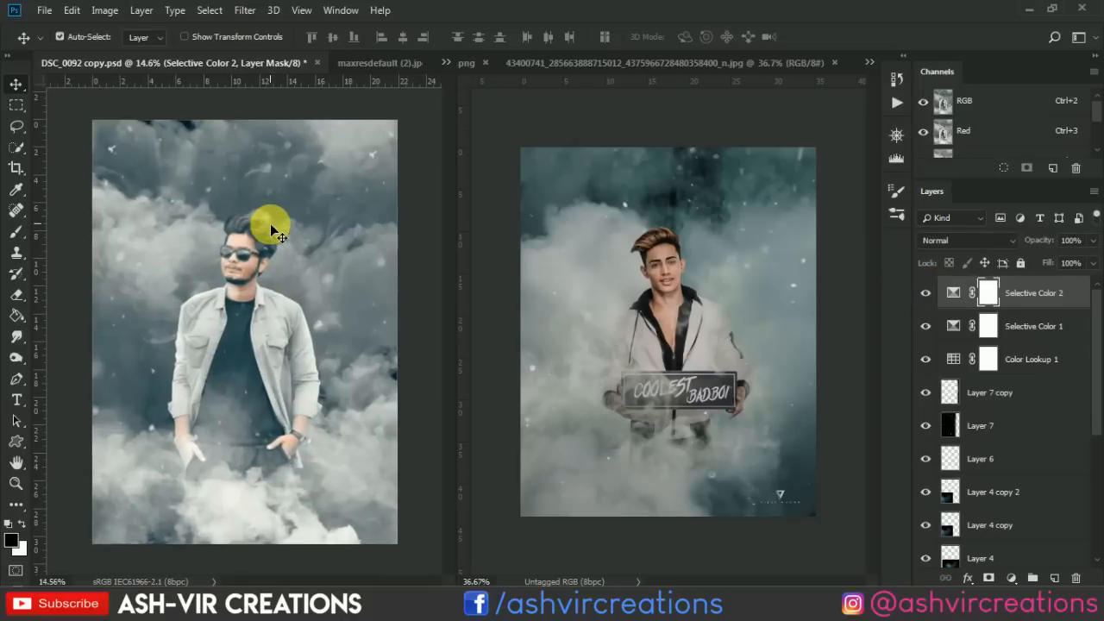
scroll(271, 223, down, 2)
Step: Duplicate Layer 6 and place the copy directly beneath Layer 2 in the layer stack
click(279, 458)
right_click(242, 477)
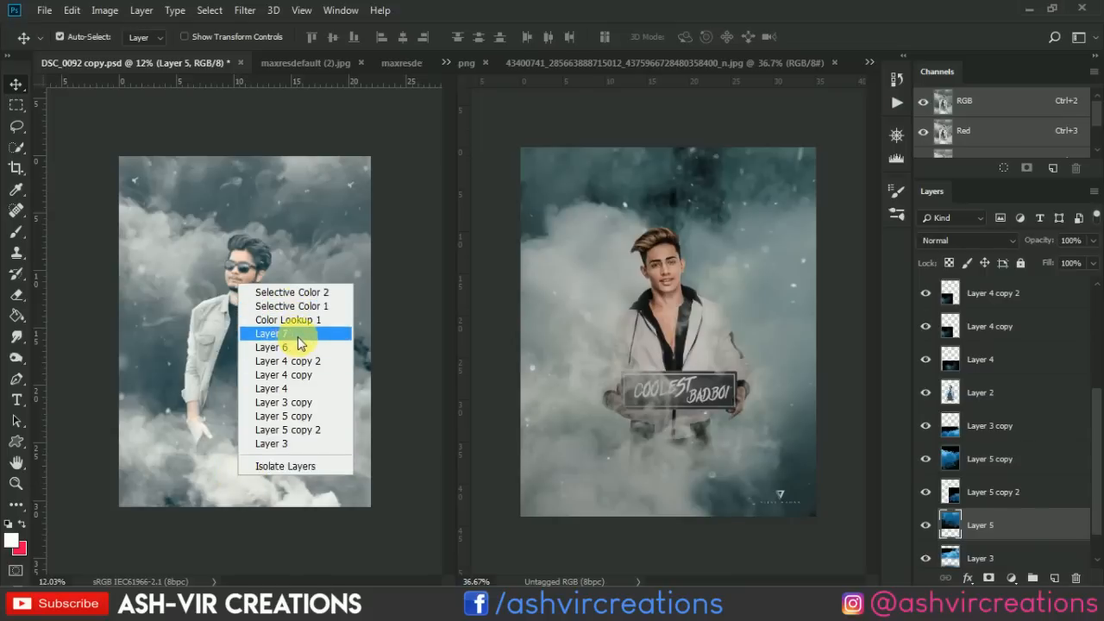
click(286, 334)
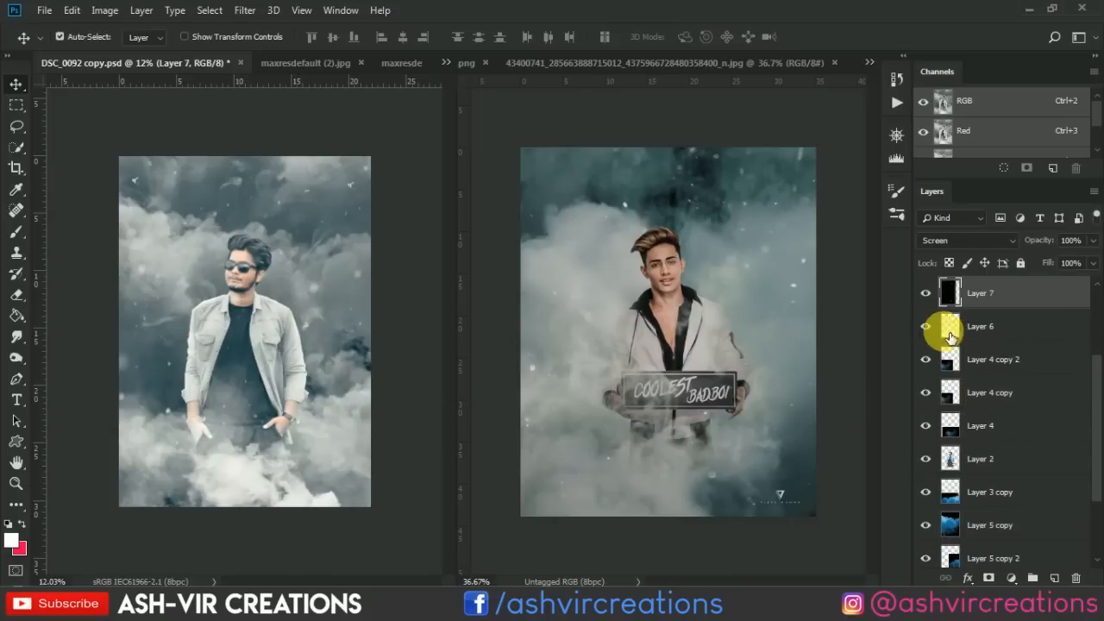
click(972, 335)
right_click(975, 333)
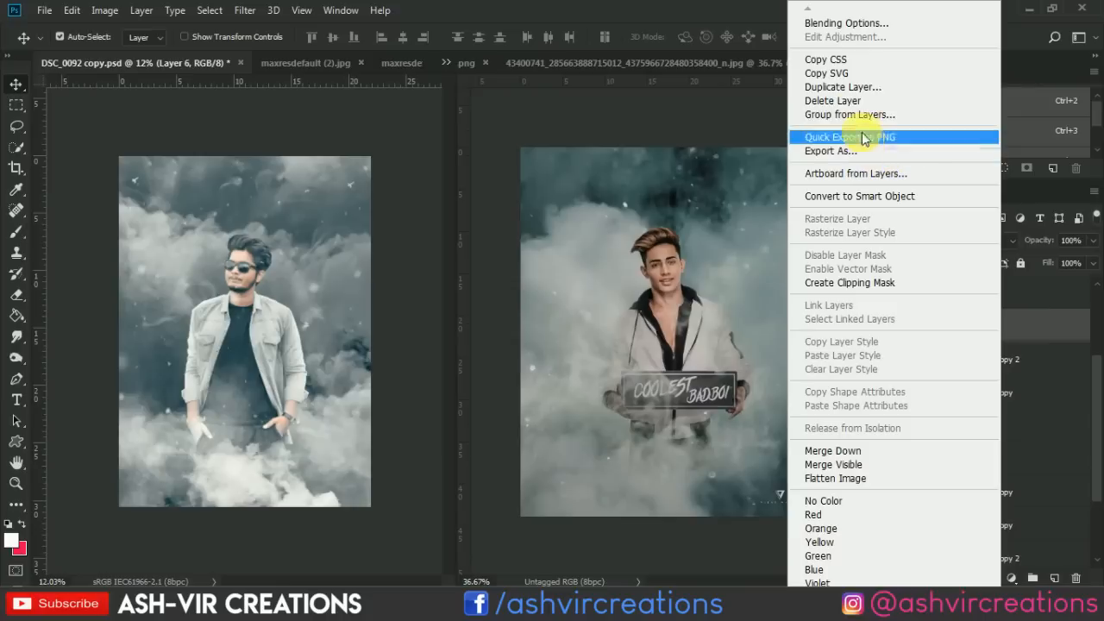
click(842, 88)
click(686, 154)
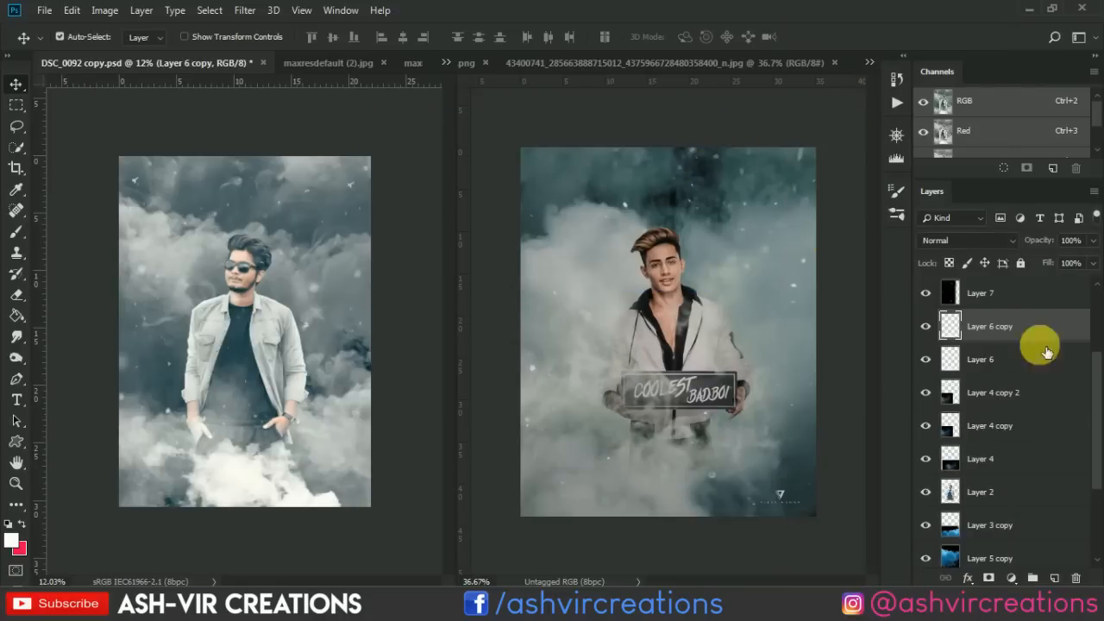
scroll(1053, 352, down, 1)
drag(1044, 304, 1040, 461)
Step: Flip Layer 6 copy horizontally with Free Transform and position it over the canvas's lower-left area beside the man
click(72, 10)
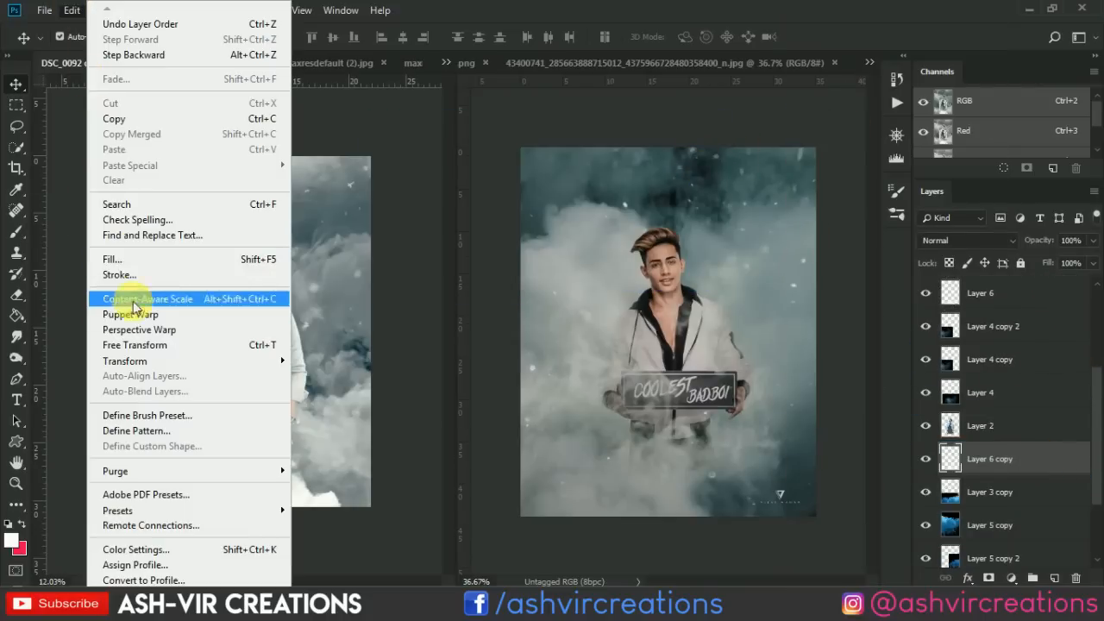
click(149, 341)
drag(279, 486, 229, 380)
right_click(239, 403)
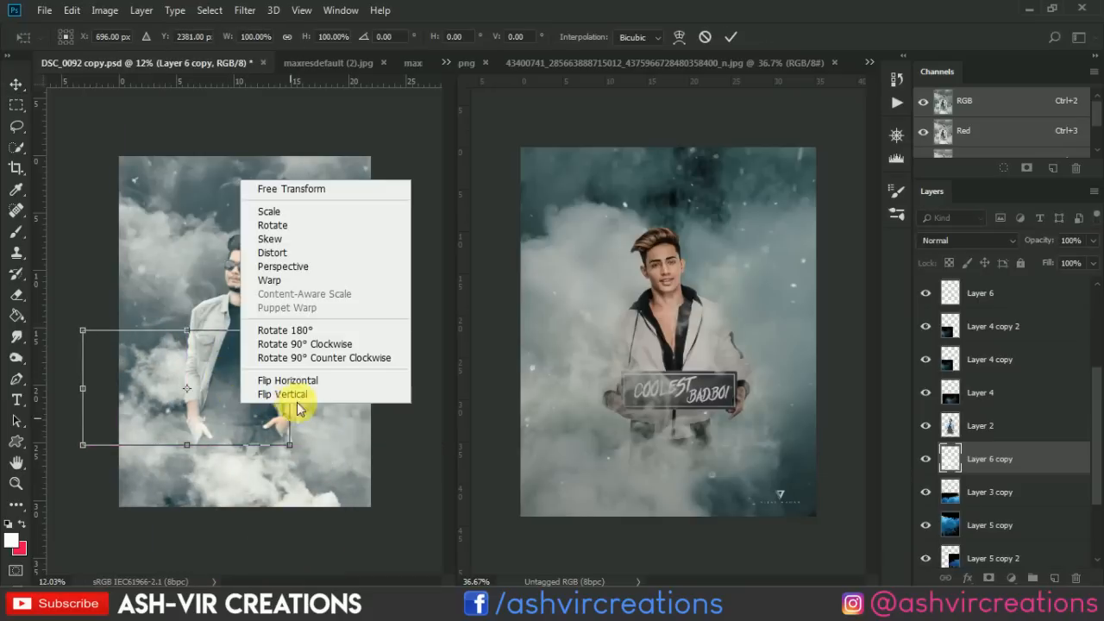
click(285, 388)
drag(285, 379, 184, 406)
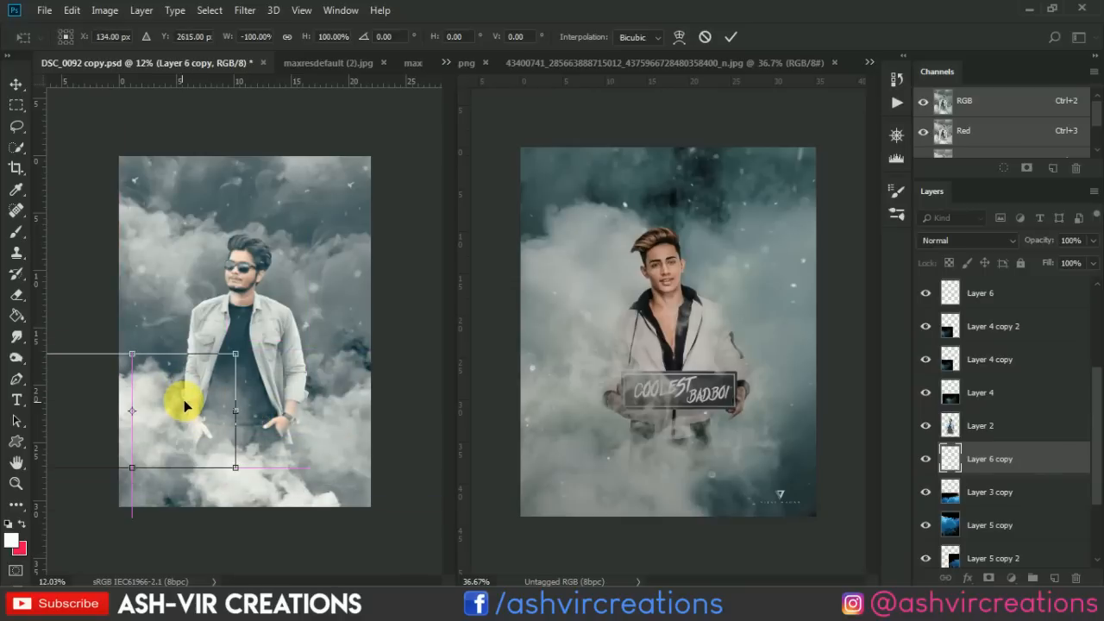
key(Return)
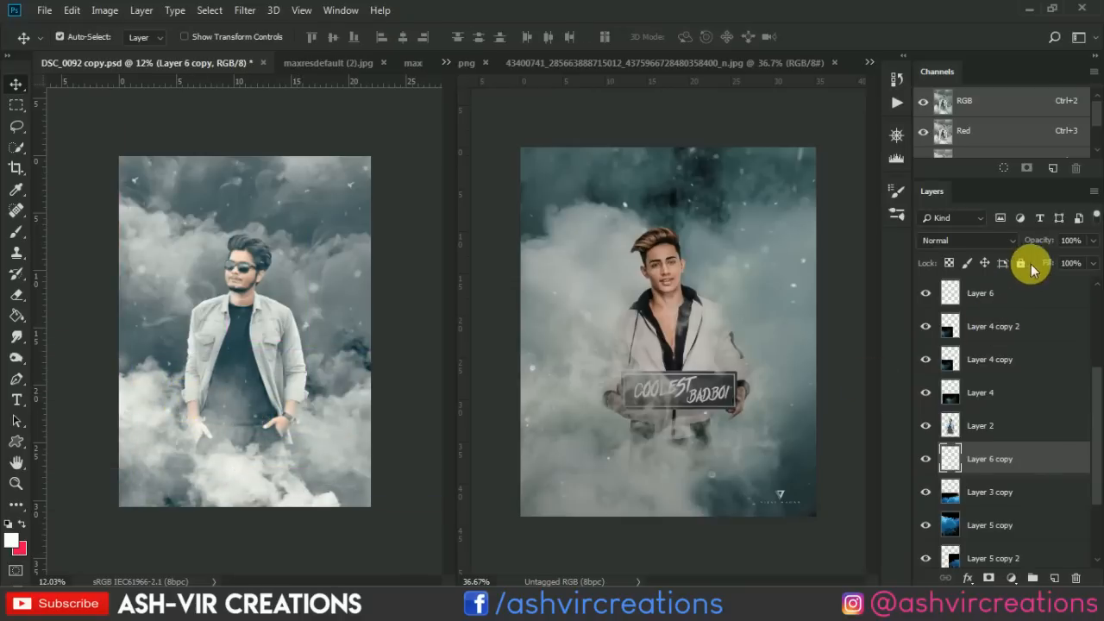
Step: Reapply the last Gaussian Blur filter to Layer 6 copy
click(246, 10)
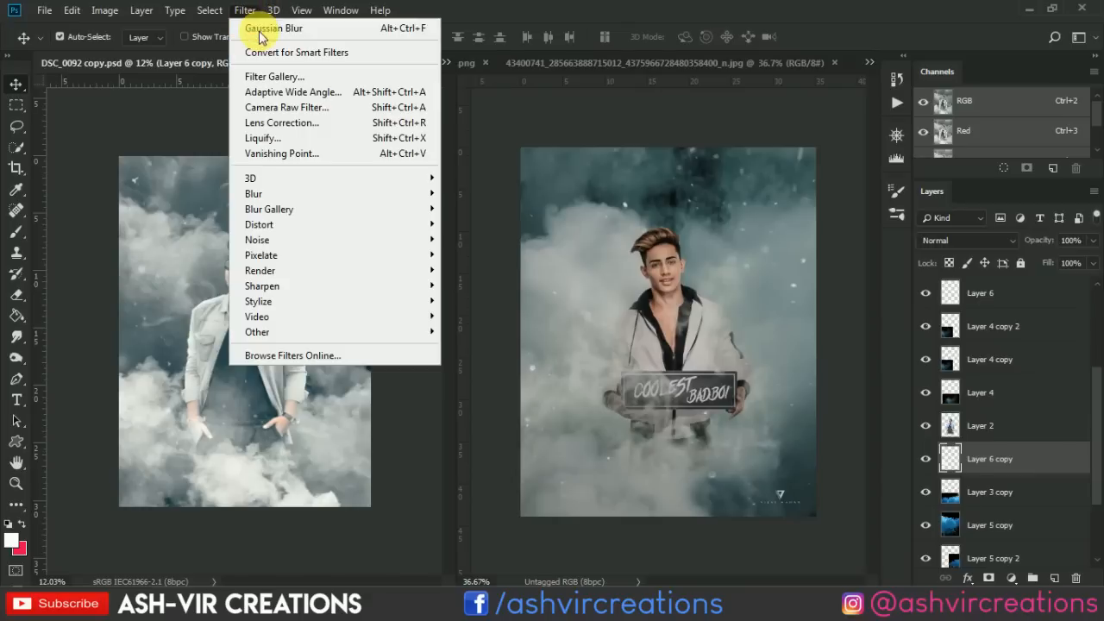
click(259, 36)
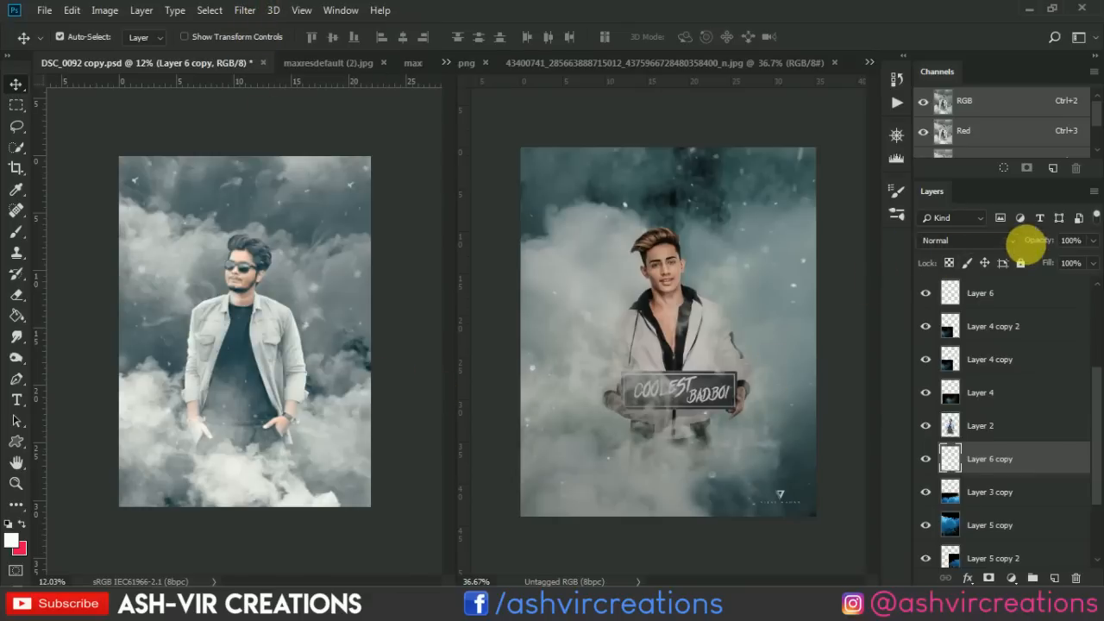
drag(1037, 240, 1003, 253)
drag(669, 337, 184, 385)
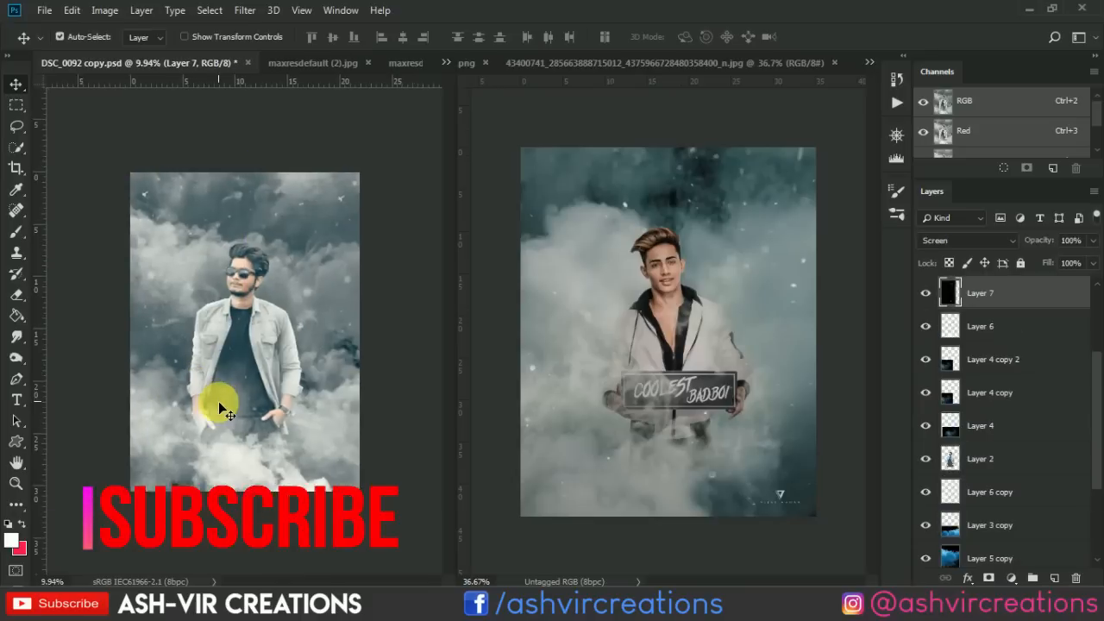
scroll(219, 401, up, 1)
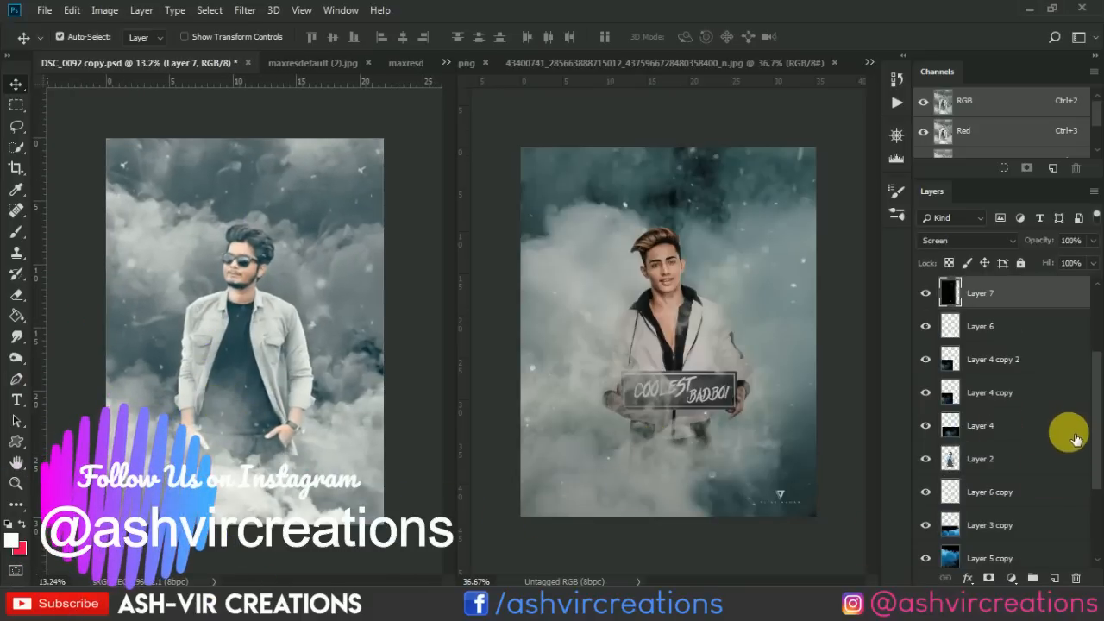
Step: Add a Color Balance adjustment layer directly above Selective Color 2
scroll(1083, 371, up, 3)
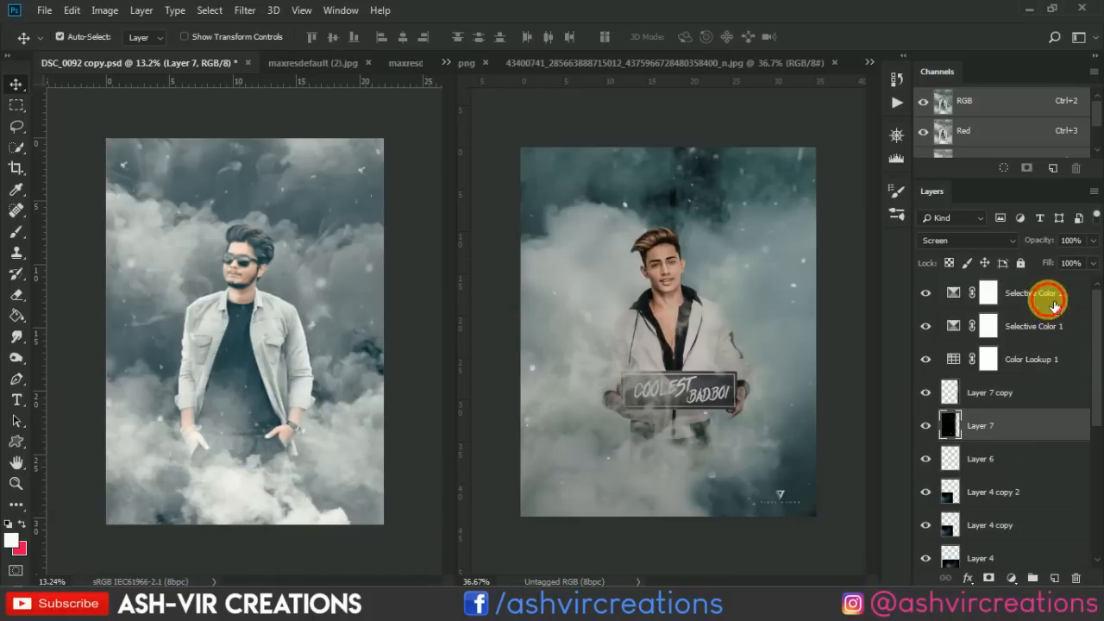
click(1055, 293)
click(1011, 578)
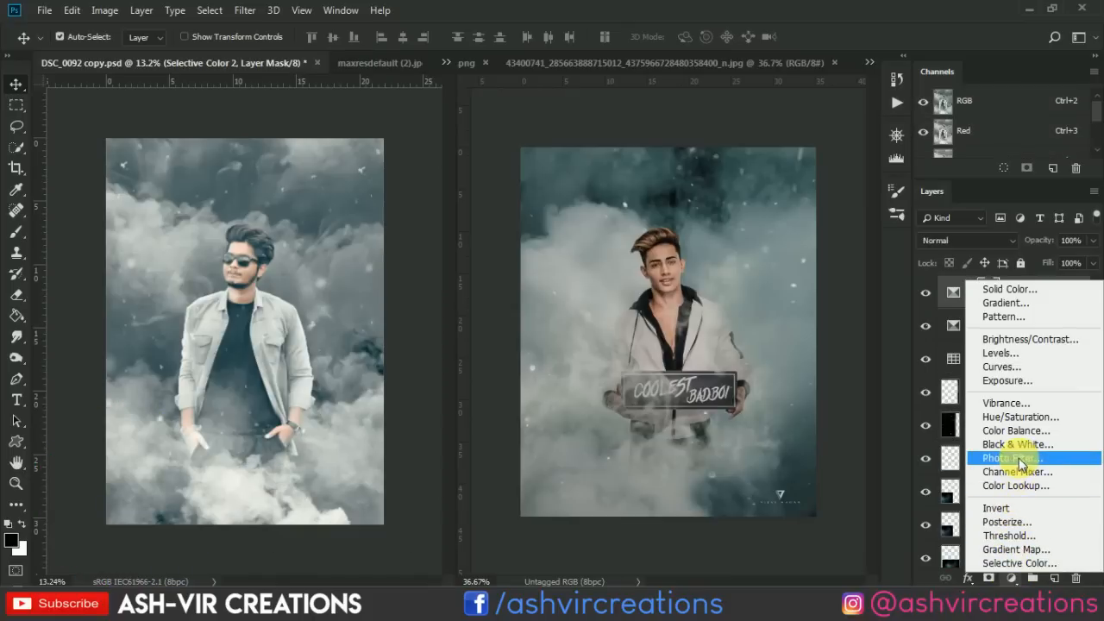
click(1017, 430)
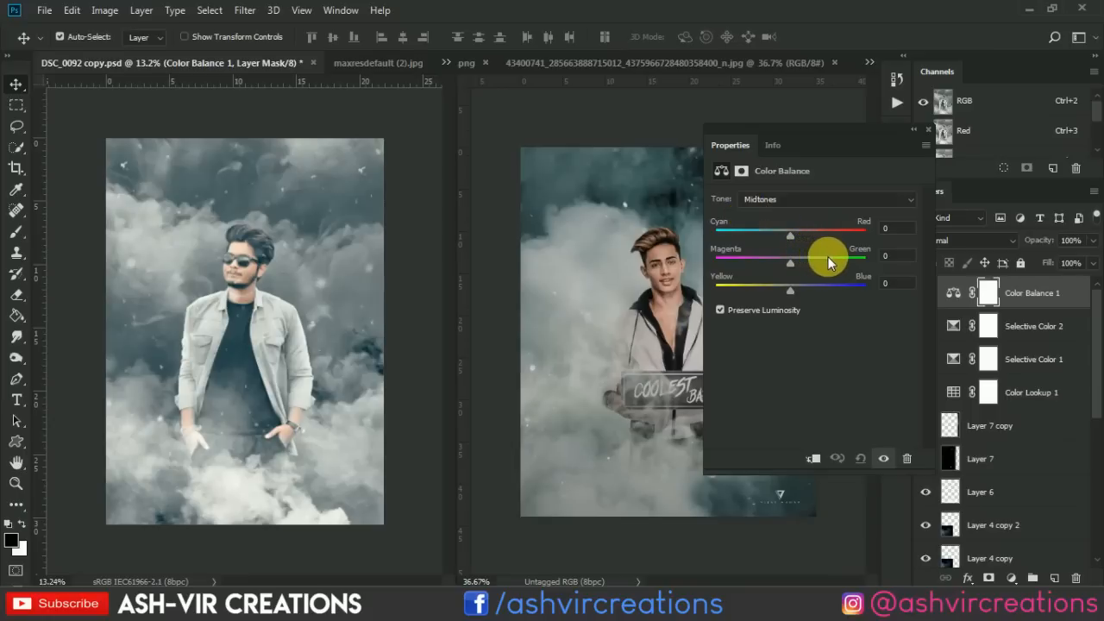
Step: Shift the Color Balance 1 midtones slightly toward cyan, green and blue, keeping Preserve Luminosity enabled
mouse_move(798, 258)
mouse_down()
mouse_move(813, 260)
mouse_move(800, 261)
mouse_up()
drag(780, 230, 785, 229)
drag(794, 287, 796, 291)
drag(797, 292, 793, 290)
click(923, 127)
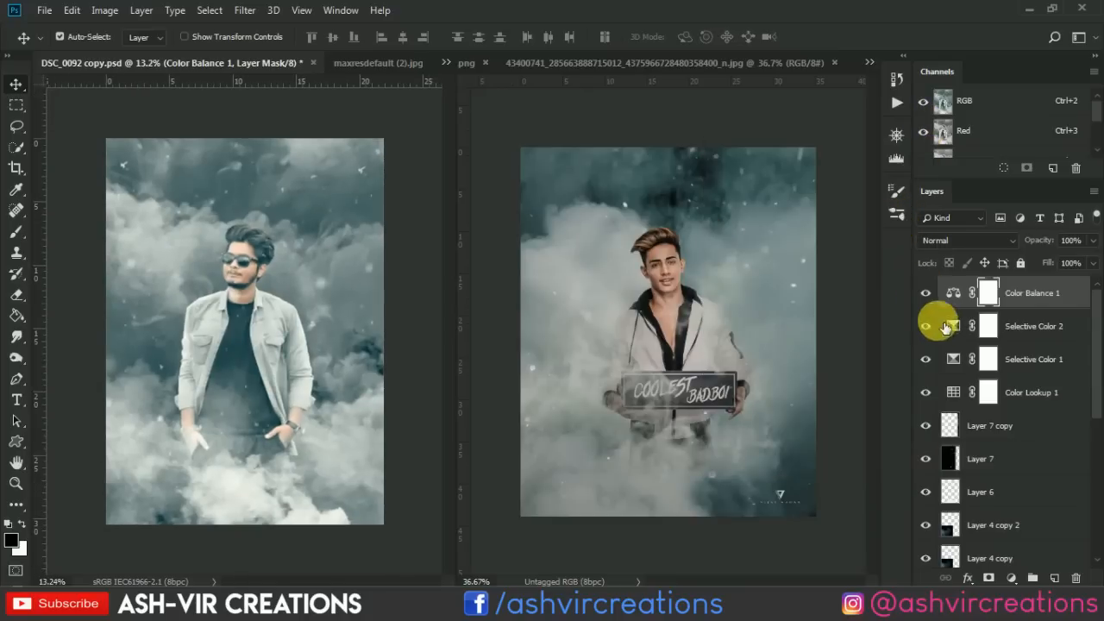
Step: Toggle the visibility of Color Balance 1 to compare the image with and without the adjustment, leaving it shown
click(926, 293)
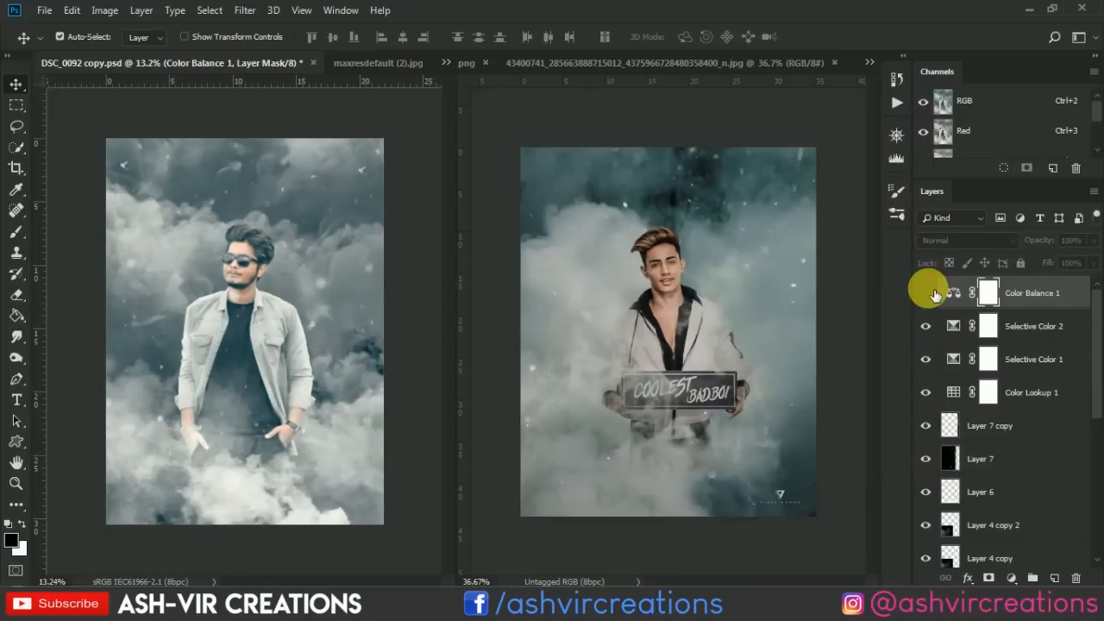
click(933, 292)
click(921, 292)
click(928, 295)
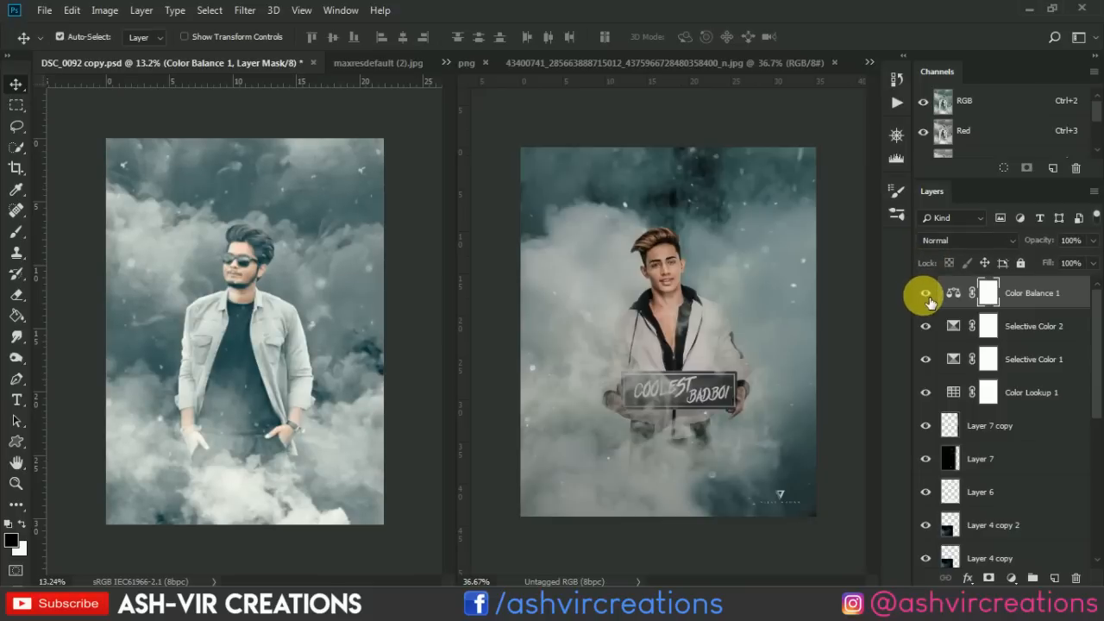
click(927, 296)
click(927, 296)
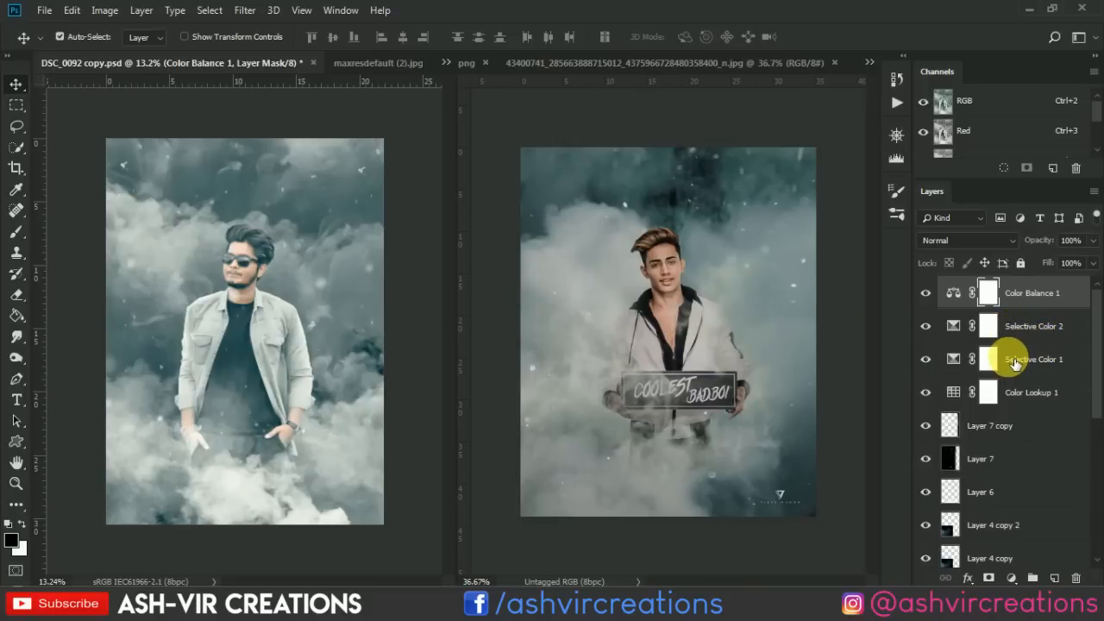
Step: Merge all layers from Color Balance 1 down to Layer 3 into one layer, keeping Background separate
scroll(1044, 388, down, 9)
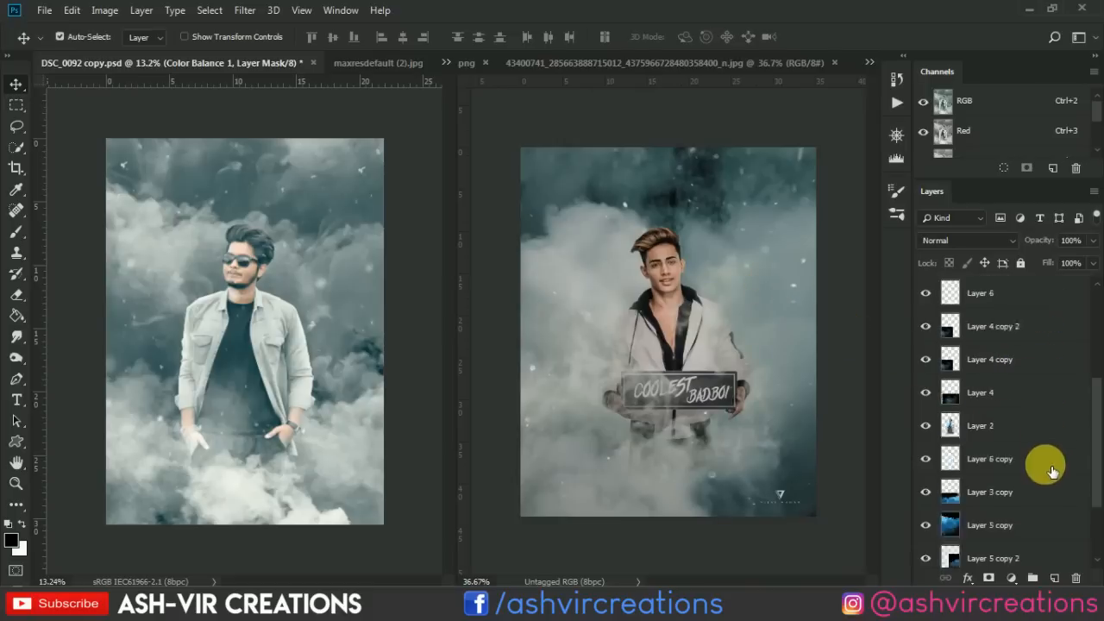
shift+click(1028, 515)
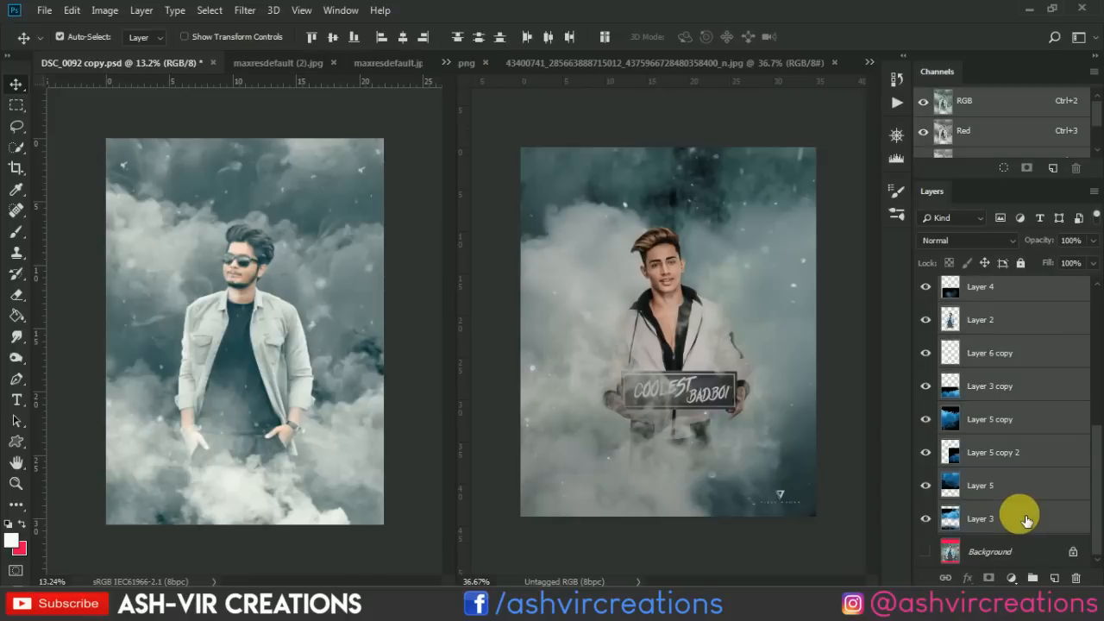
right_click(1026, 515)
click(900, 450)
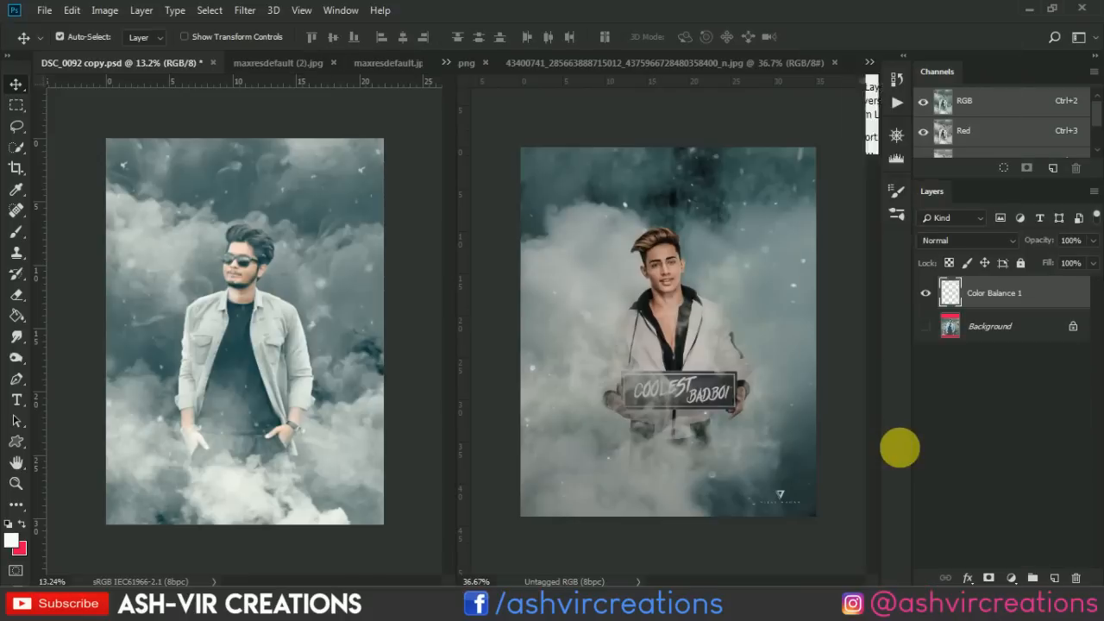
key(c)
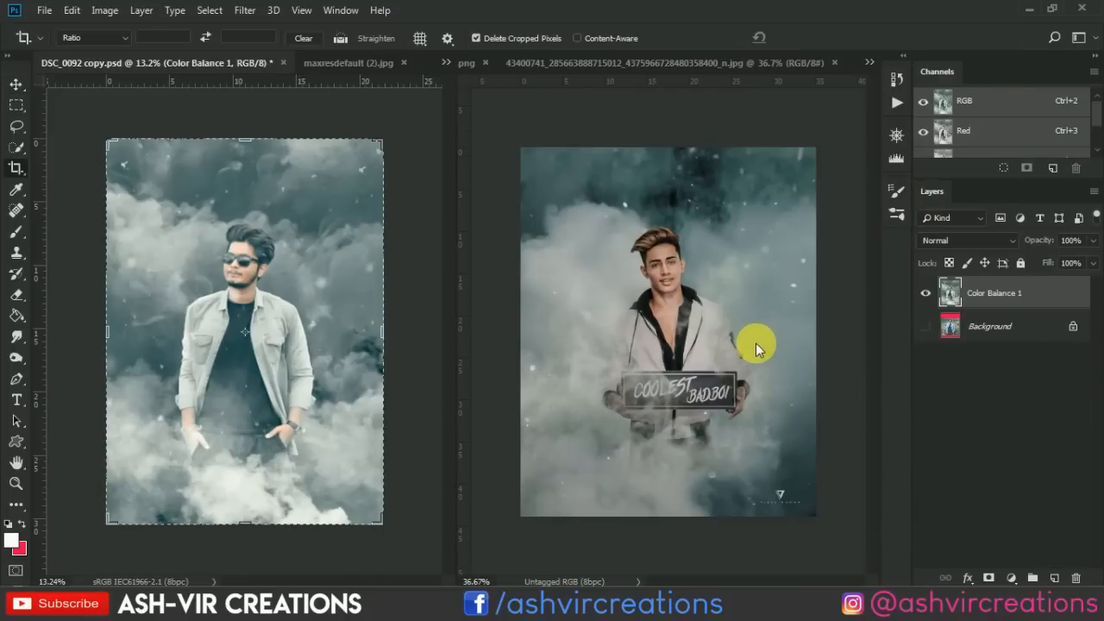
key(v)
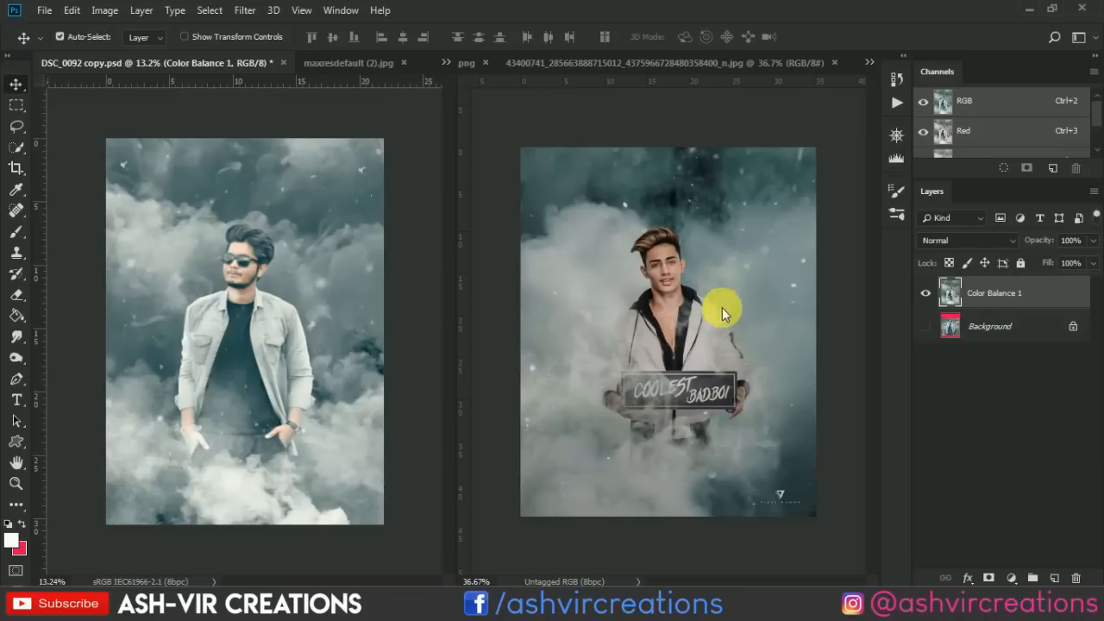
Step: Show the Background layer and toggle the merged layer's visibility to compare the original photo with the composite
click(926, 326)
click(926, 294)
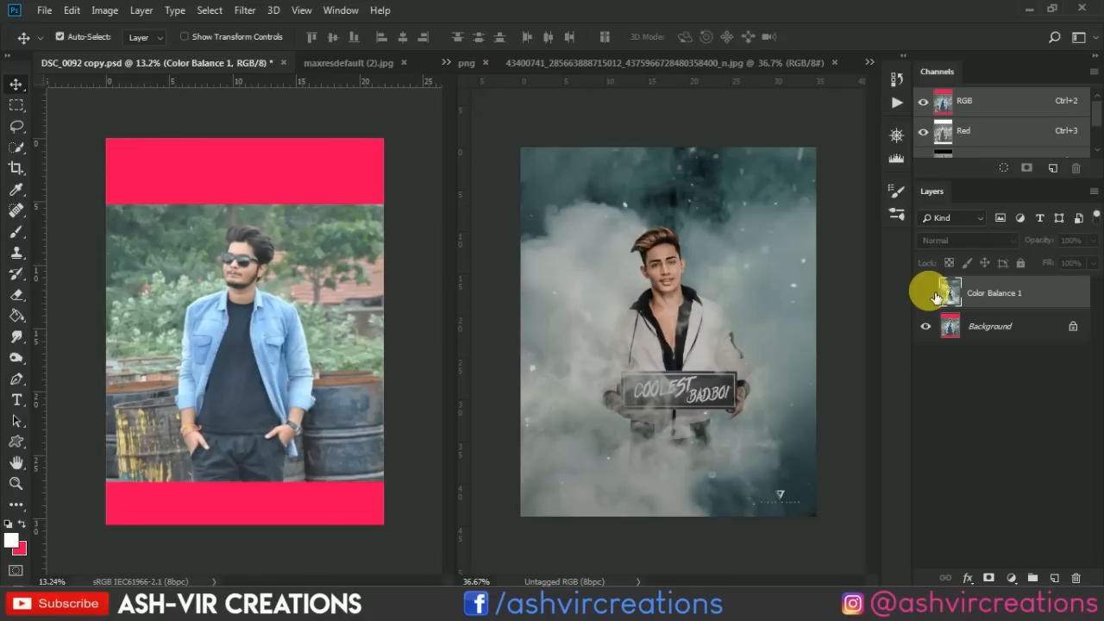
click(926, 294)
click(928, 294)
click(928, 294)
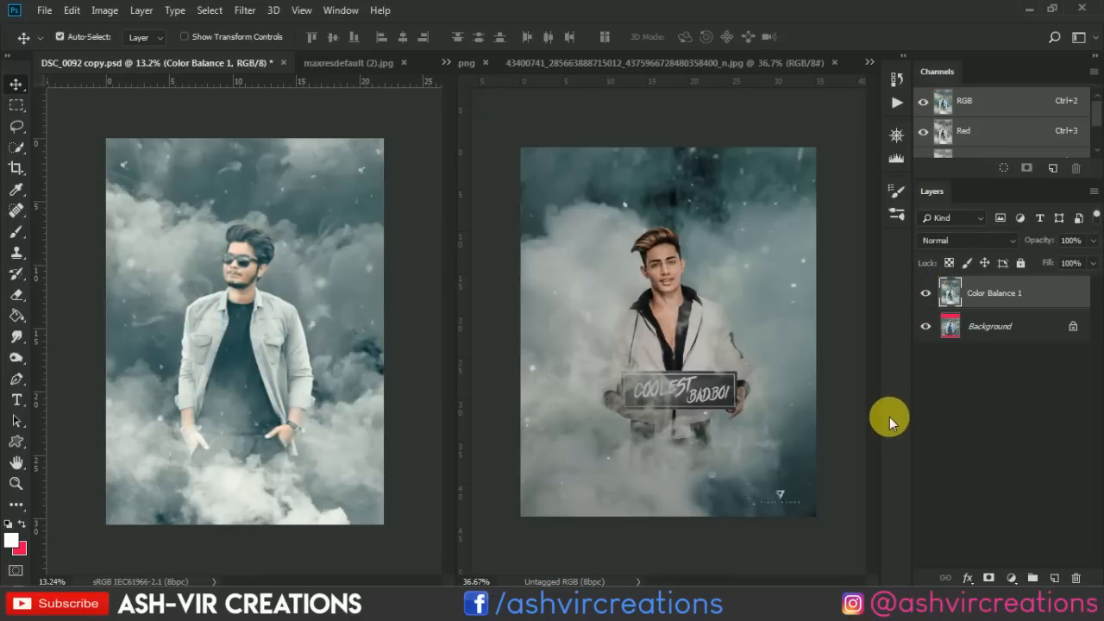